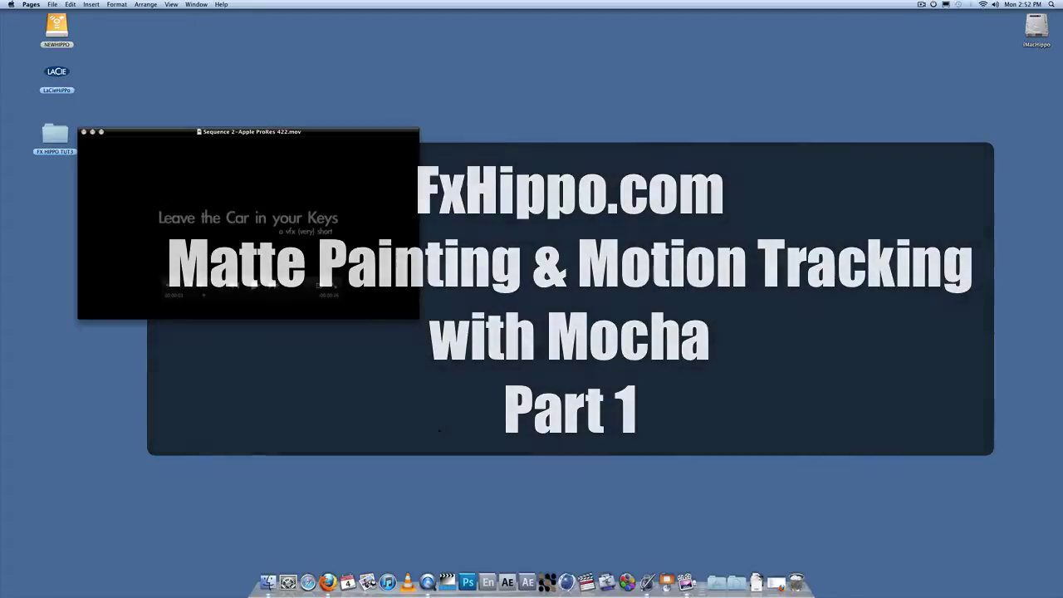
Play the short film, pause on the starring credit, lower the volume and scrub forward to about 15 seconds
mouse_move(254, 291)
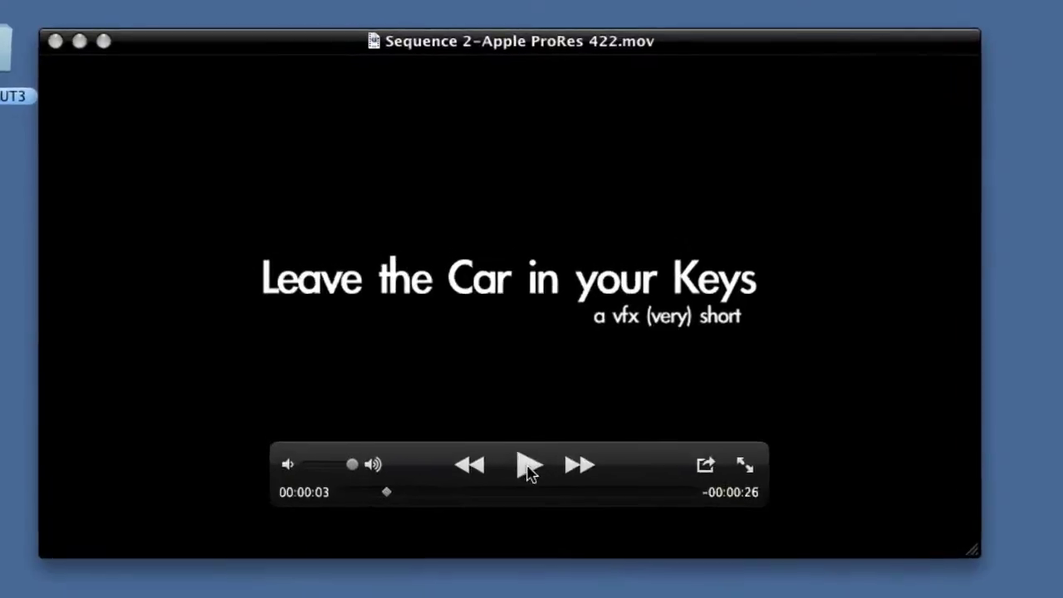
click(408, 389)
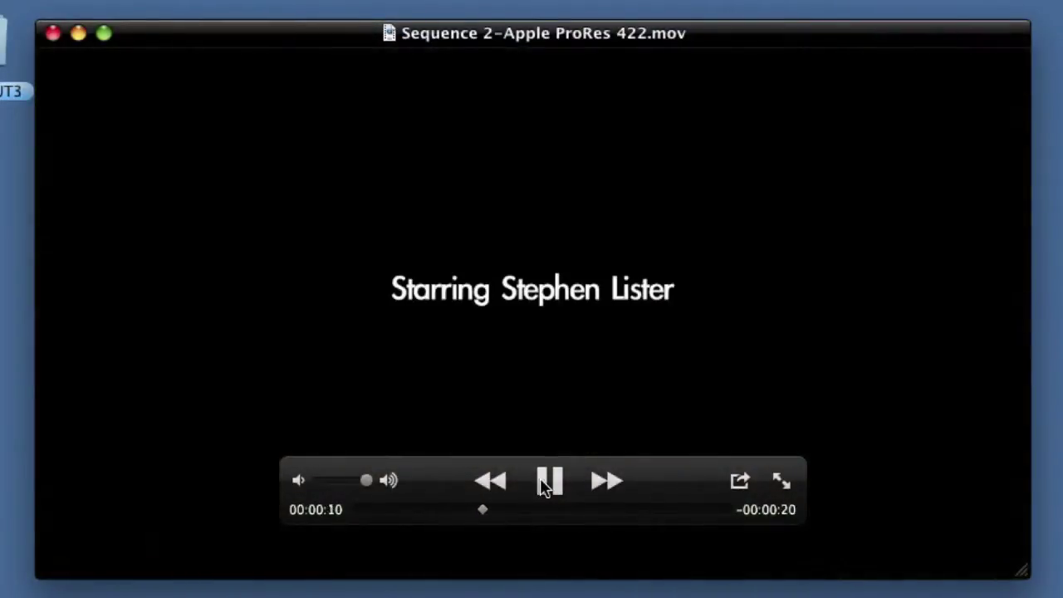
click(547, 484)
drag(367, 481, 266, 490)
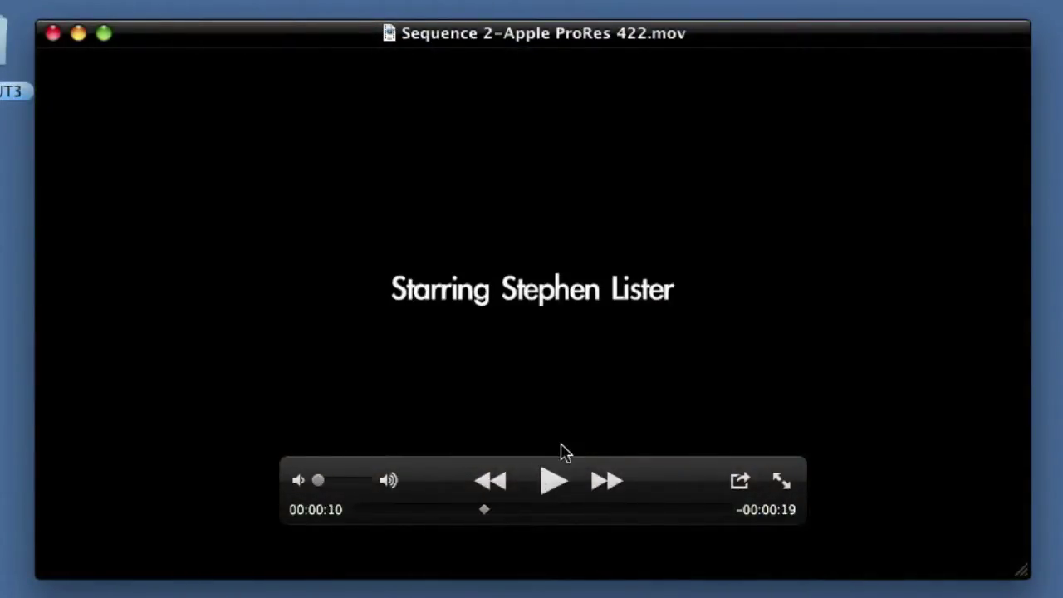
drag(485, 509, 540, 513)
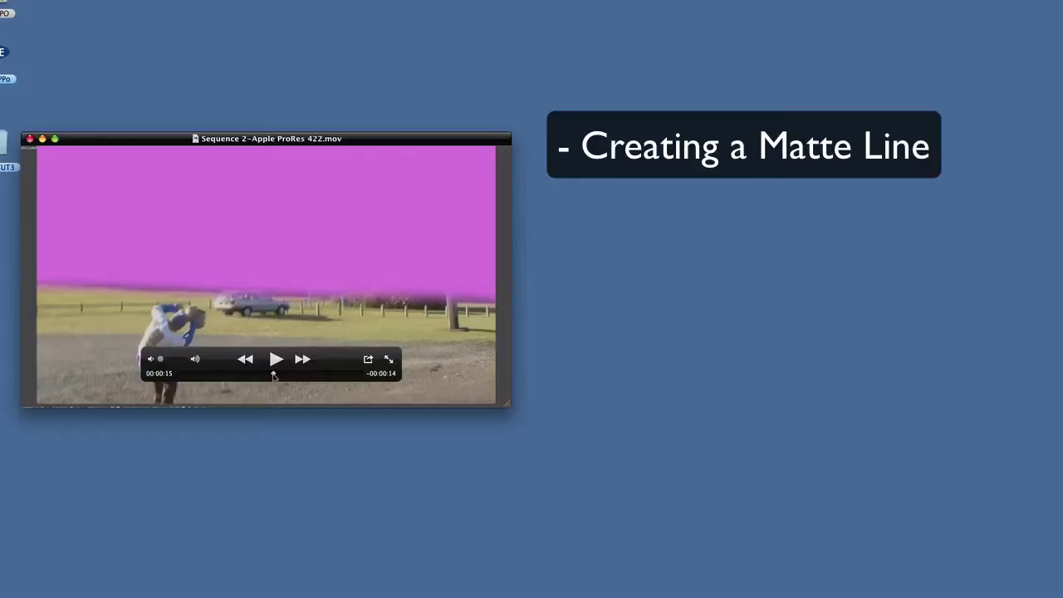
Scrub the breakdown forward past the replaced-sky shots
drag(273, 376, 279, 376)
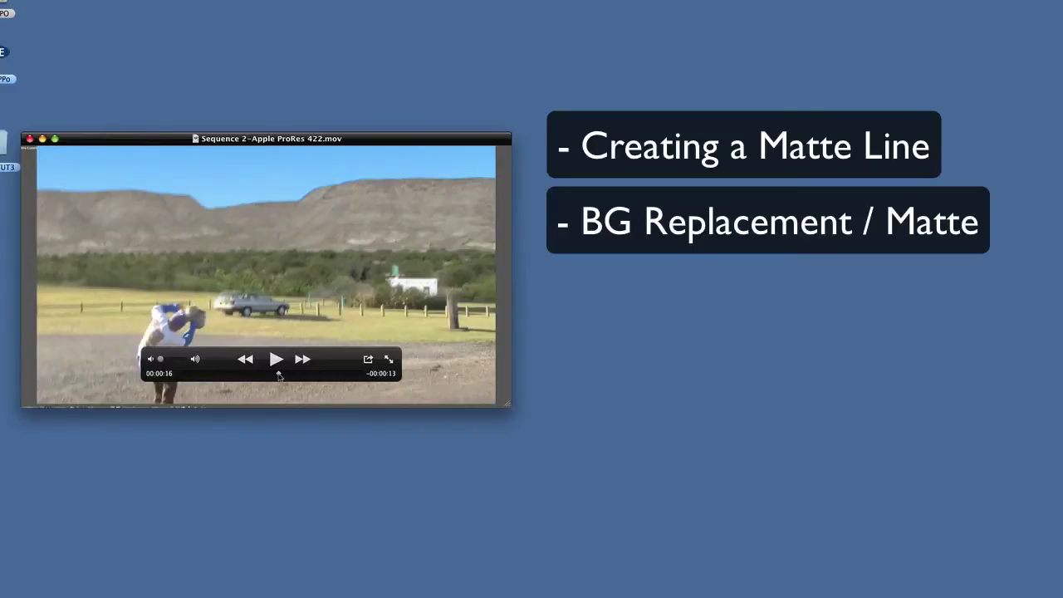
drag(279, 376, 289, 376)
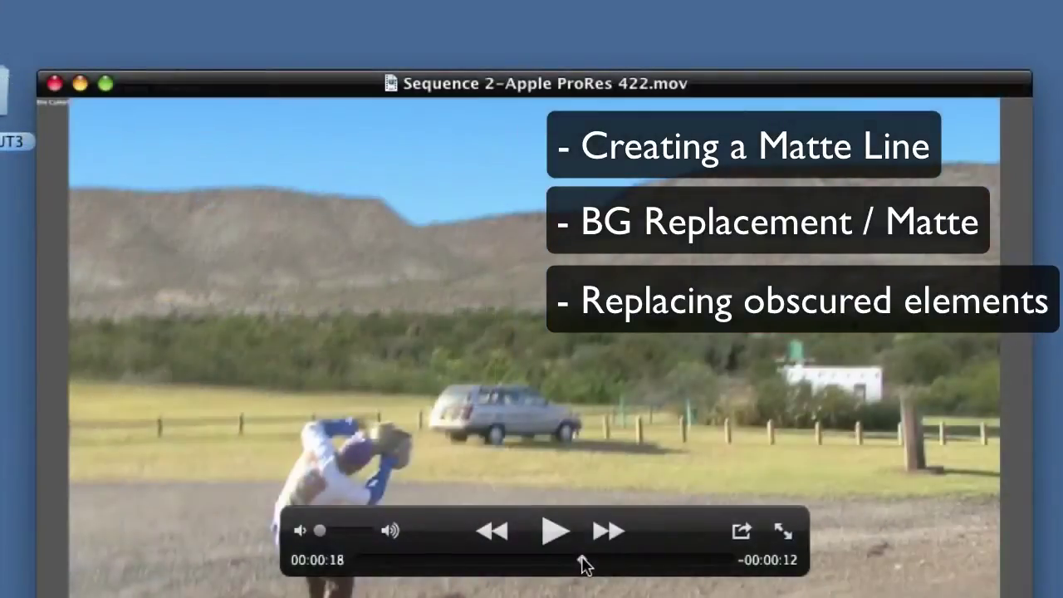
drag(583, 565, 593, 562)
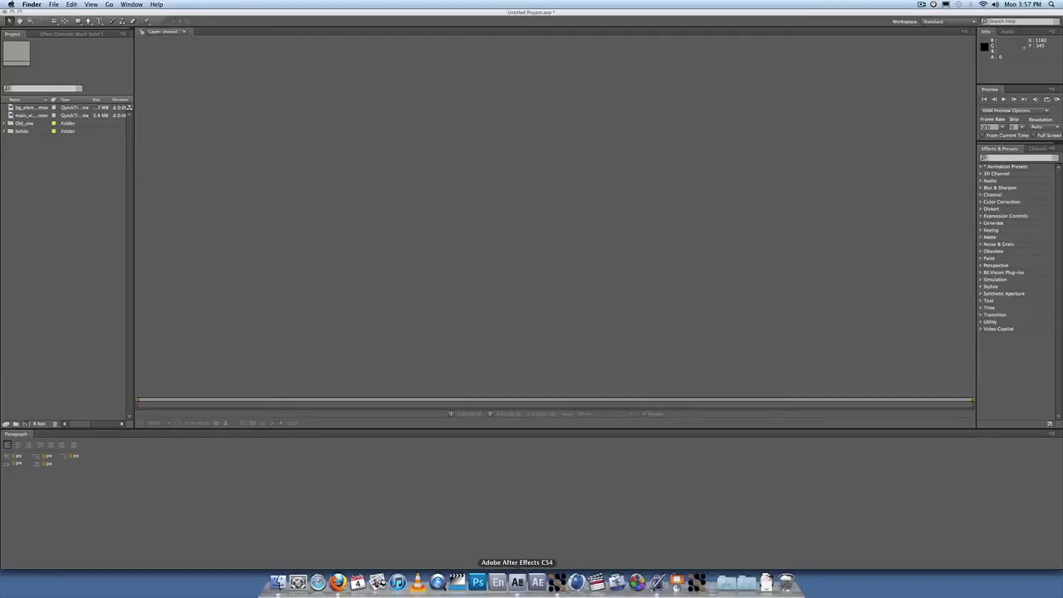
click(518, 581)
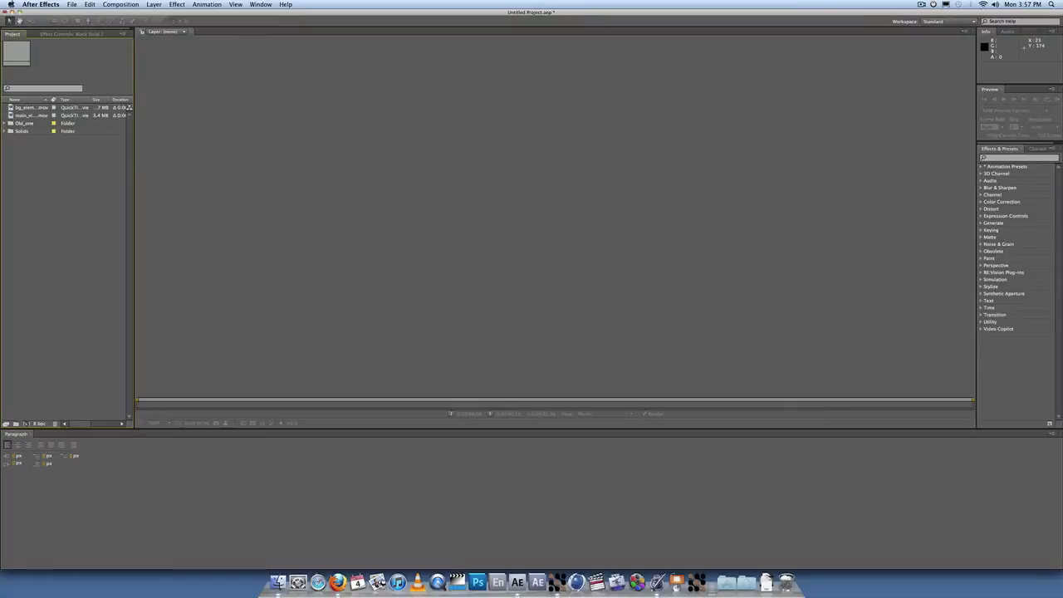
key(super+Tab)
drag(313, 163, 490, 112)
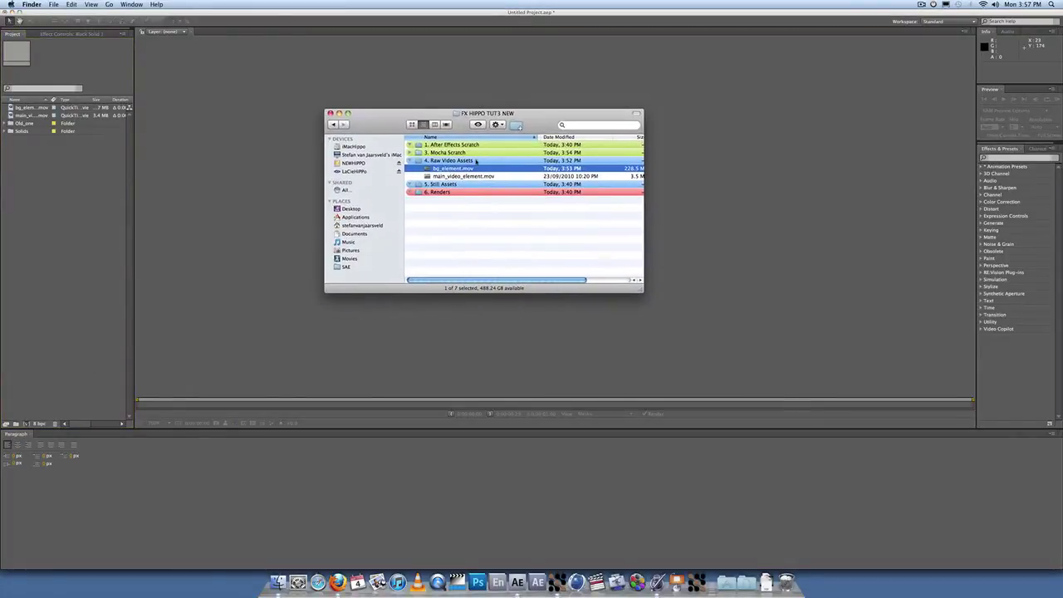
click(449, 177)
click(451, 170)
key(space)
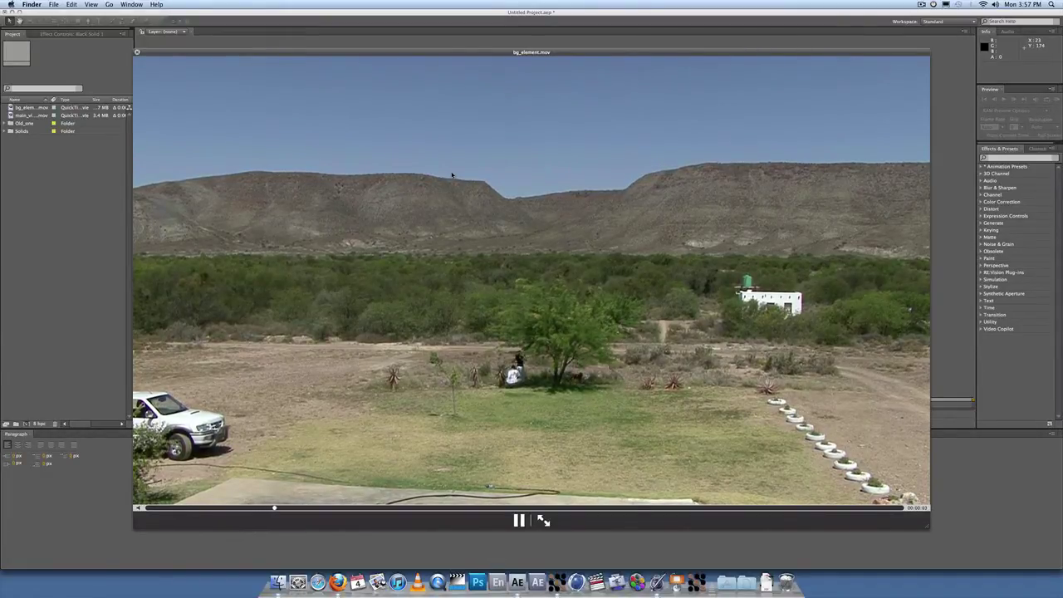
key(space)
key(Down)
key(space)
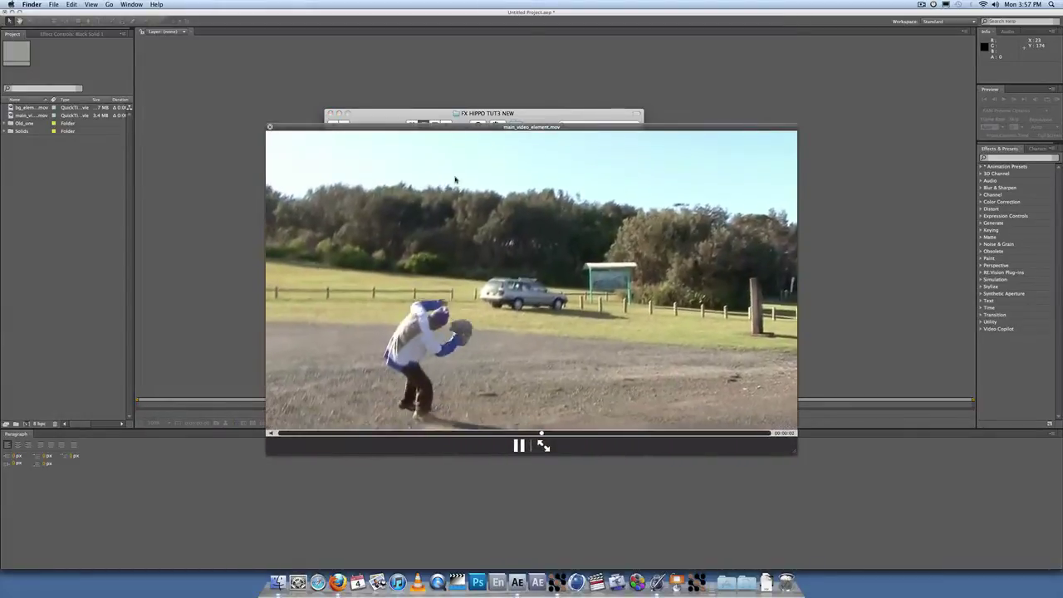
key(space)
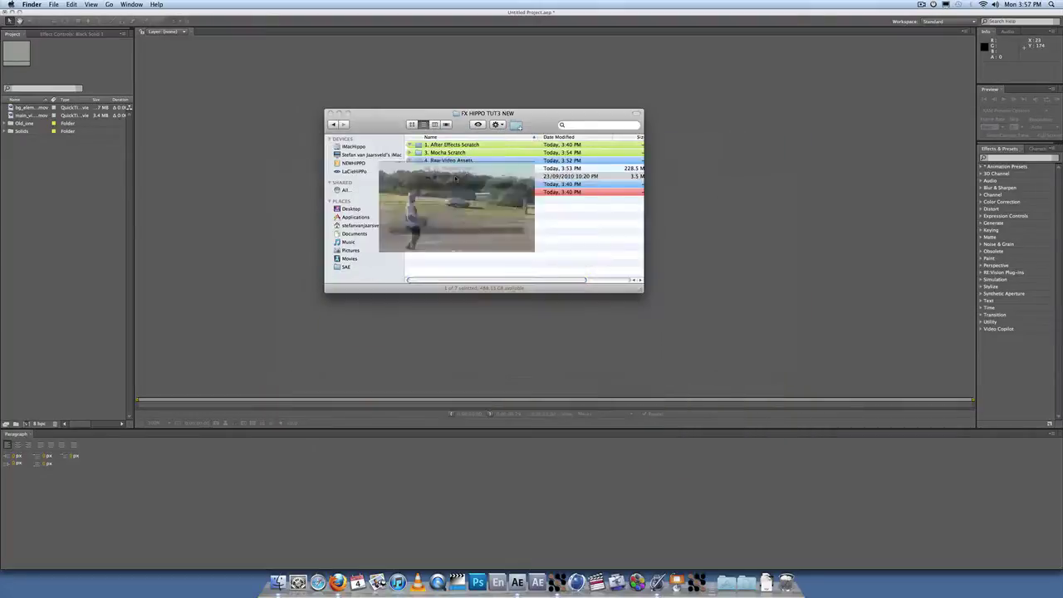
click(329, 113)
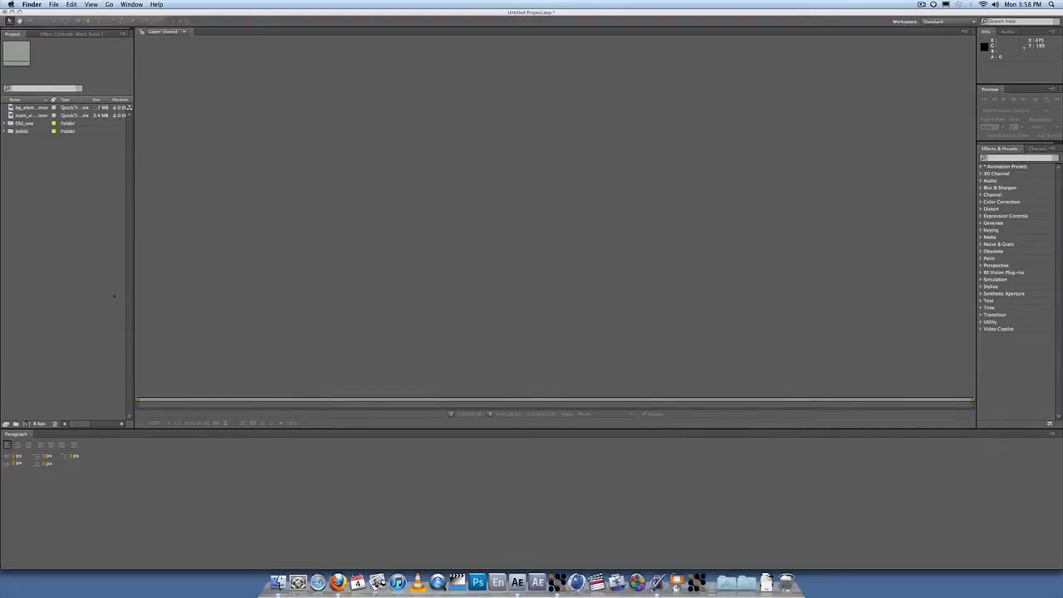
click(100, 175)
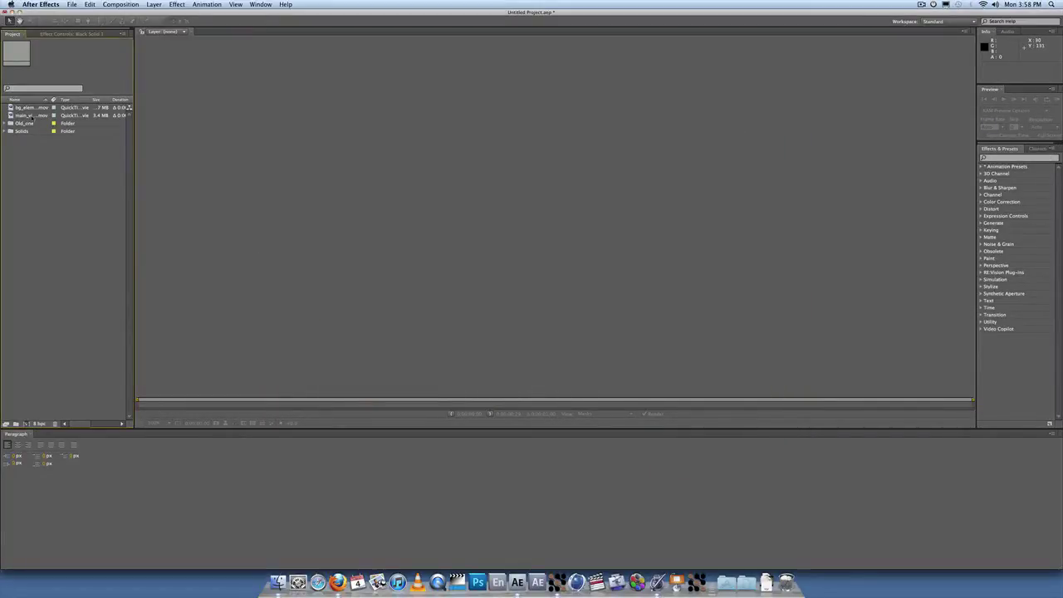
Preview main_video_element.mov and build a new composition from it
click(31, 115)
double_click(30, 116)
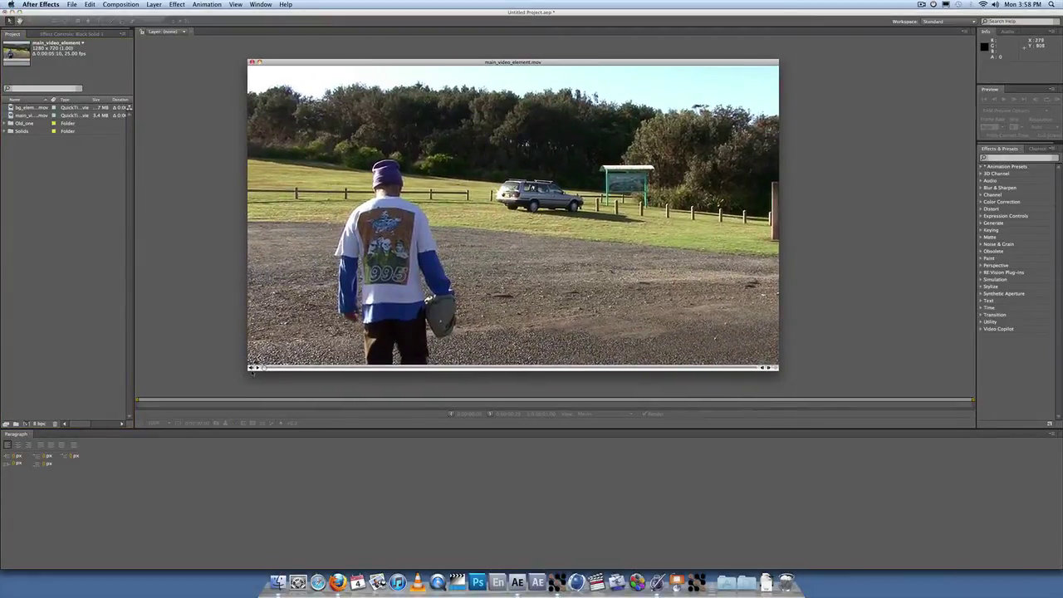
click(253, 367)
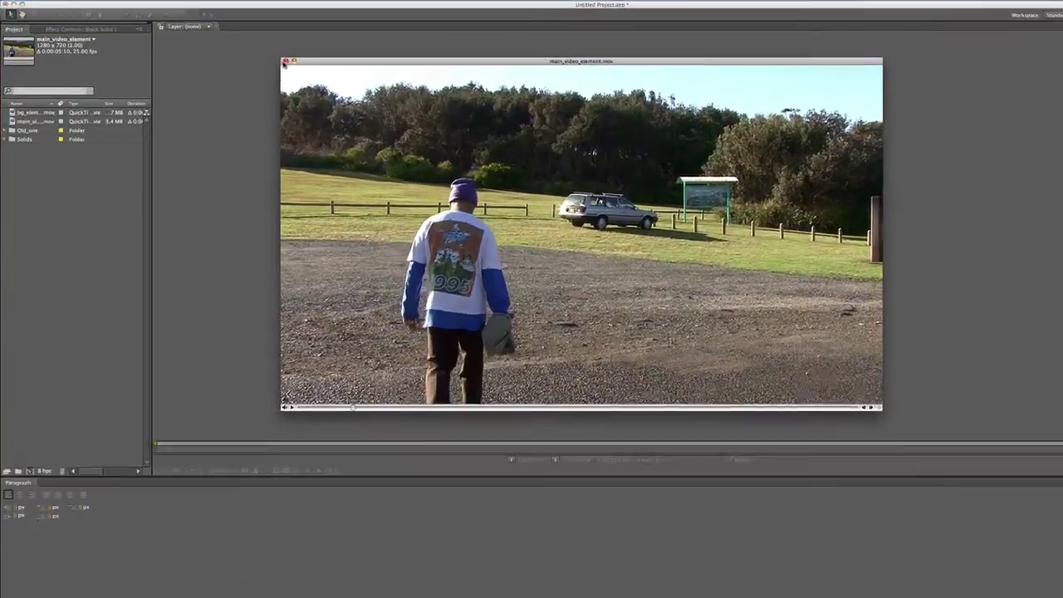
click(252, 63)
drag(65, 181, 64, 335)
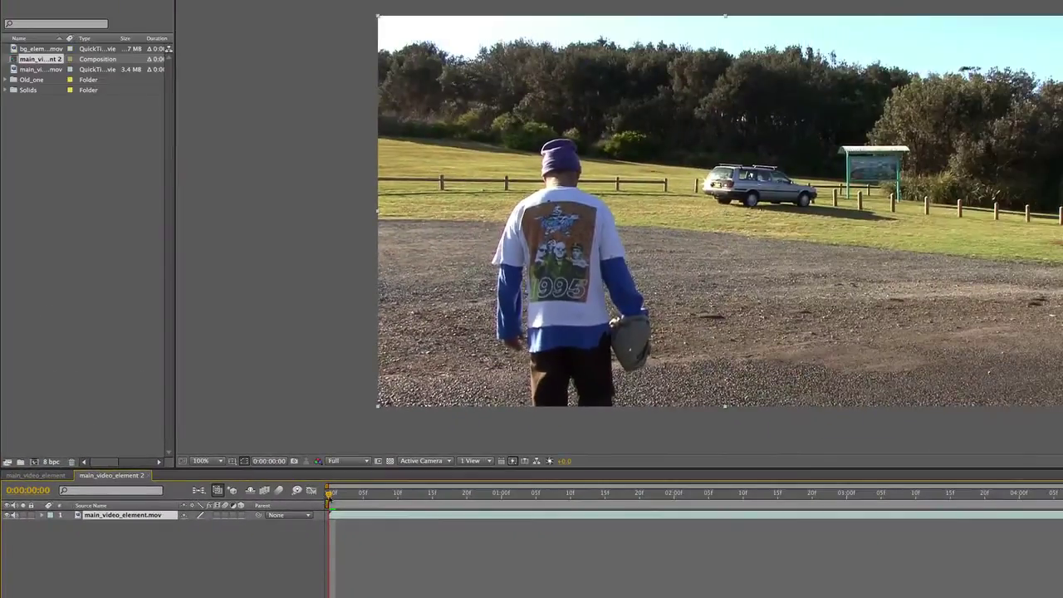
drag(330, 492, 391, 492)
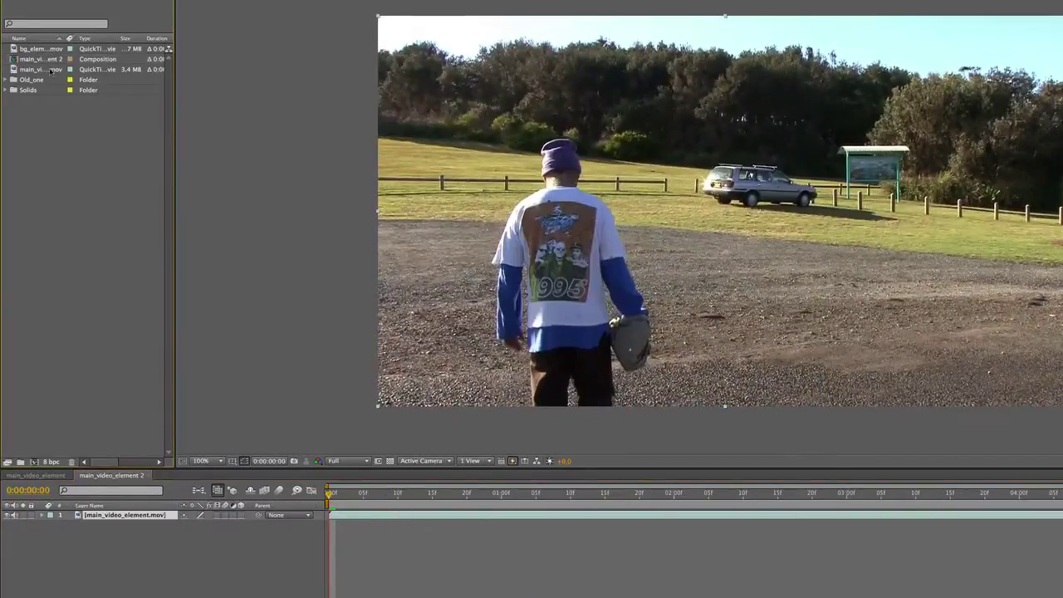
Rename the composition to Matte_painting_mocha_tute
click(47, 61)
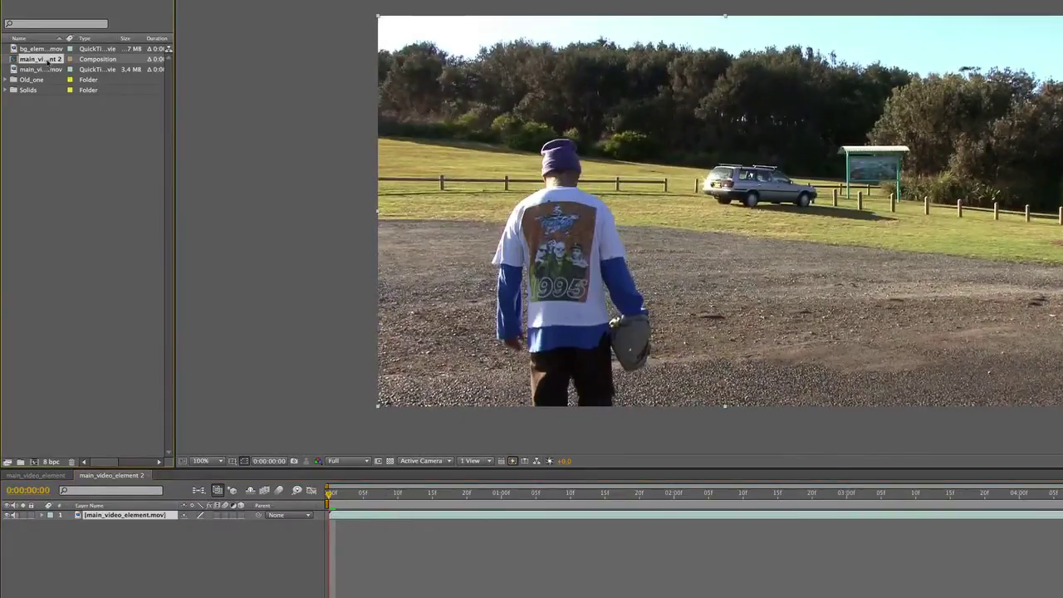
key(Return)
text(Matee)
key(BackSpace)
key(BackSpace)
text(te_p)
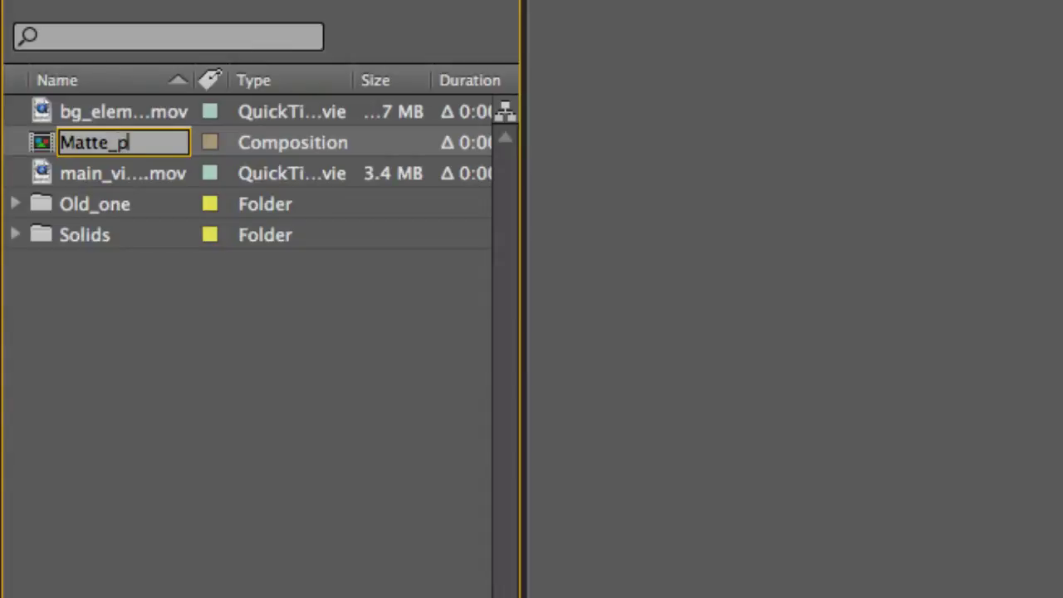
text(ainting)
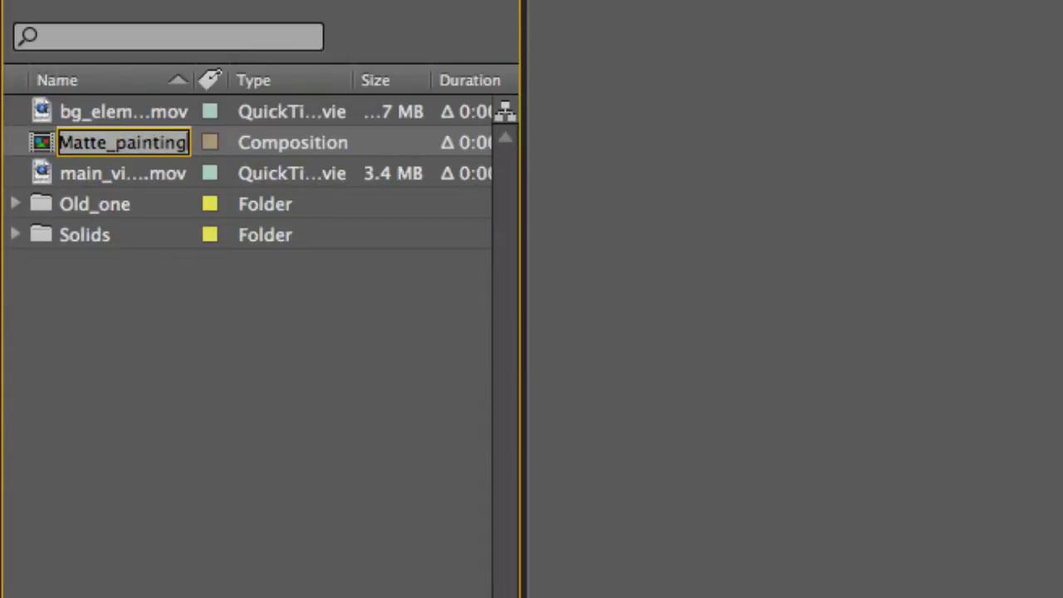
text(_)
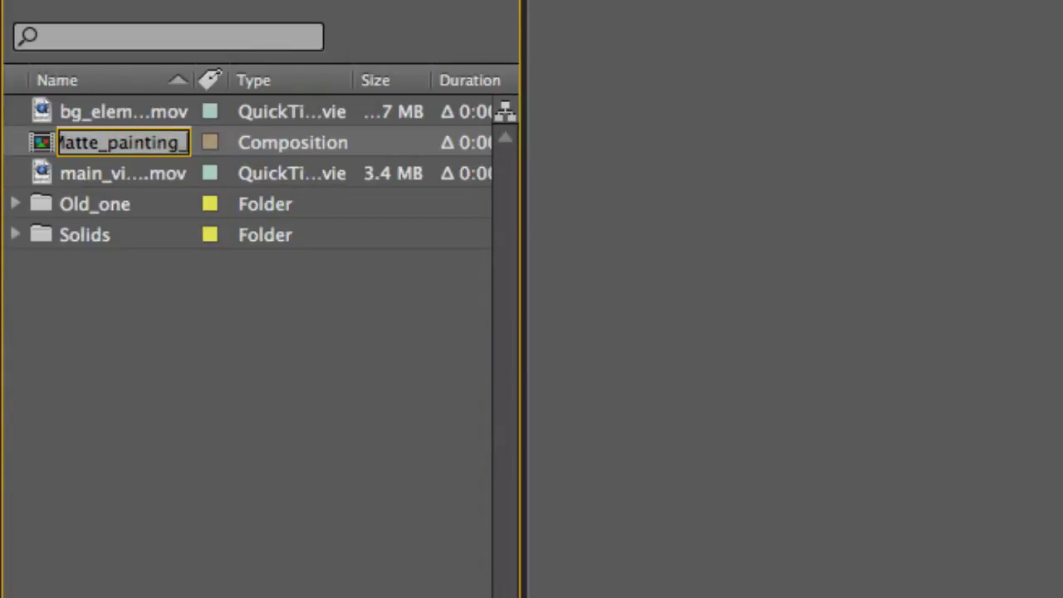
text(mocha_tute)
key(Return)
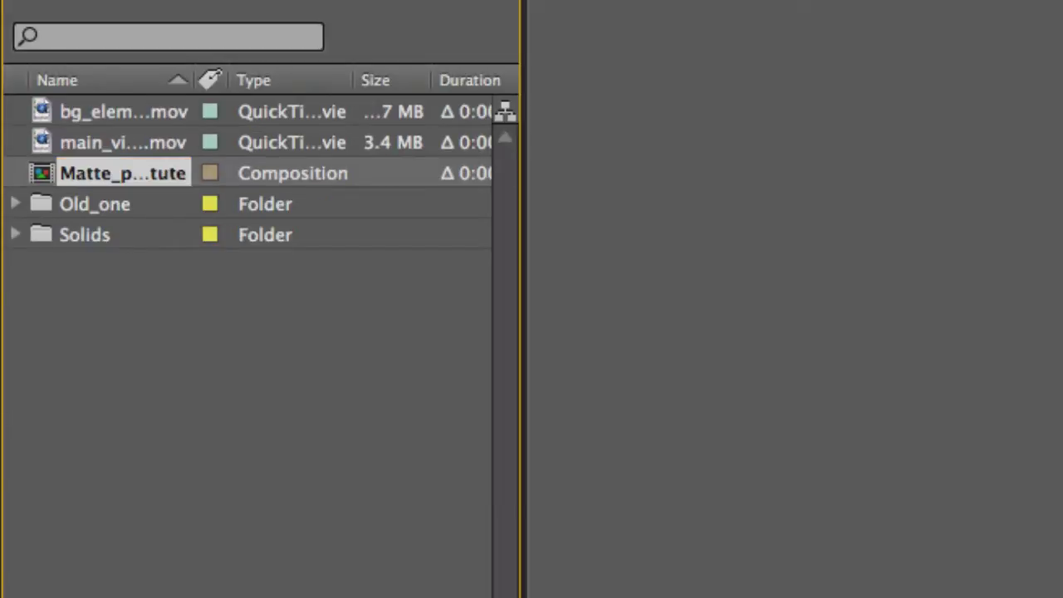
Deselect the composition and launch mocha for After Effects from the Dock
click(8, 559)
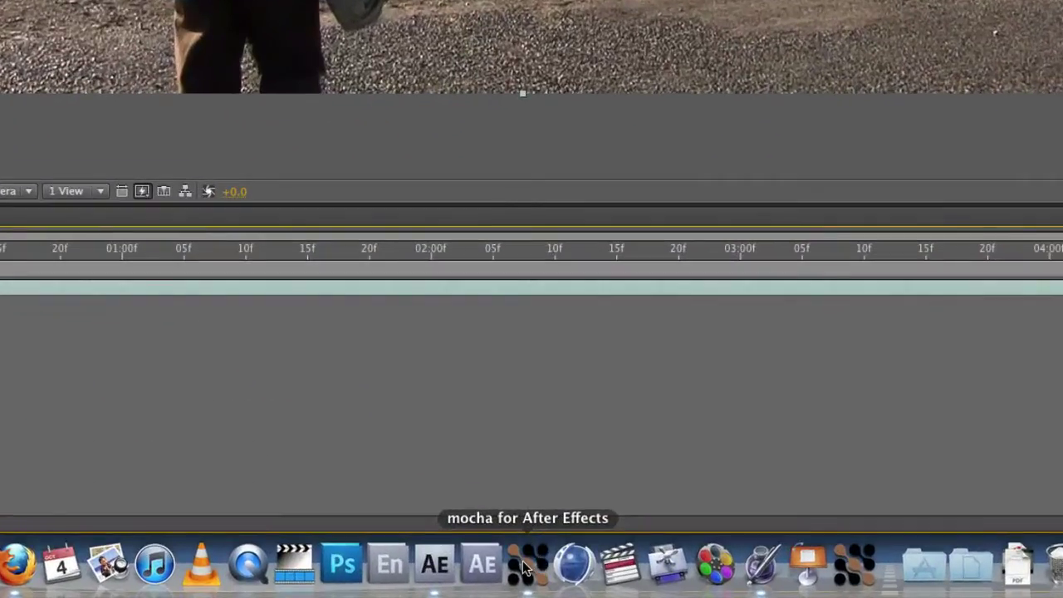
click(523, 567)
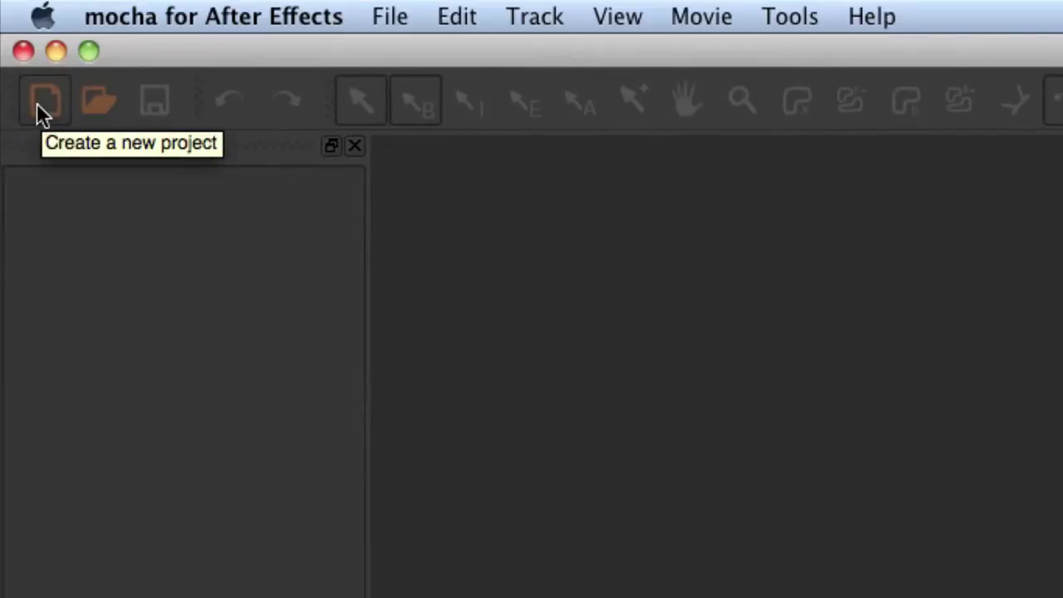
Start a new mocha project using main_video_element.mov from 4. Raw Video Assets as the clip
click(36, 103)
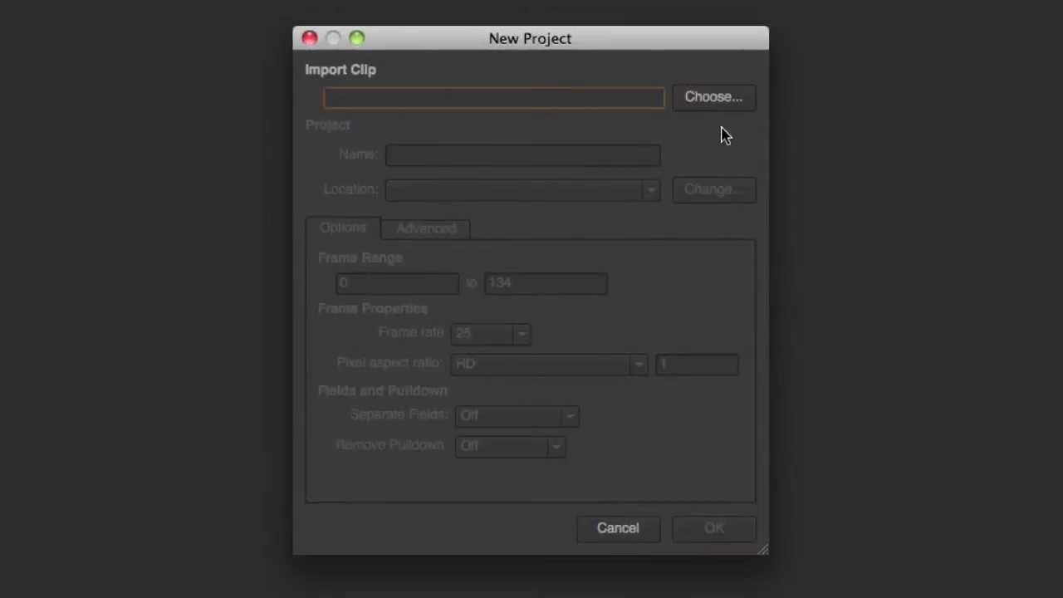
click(722, 98)
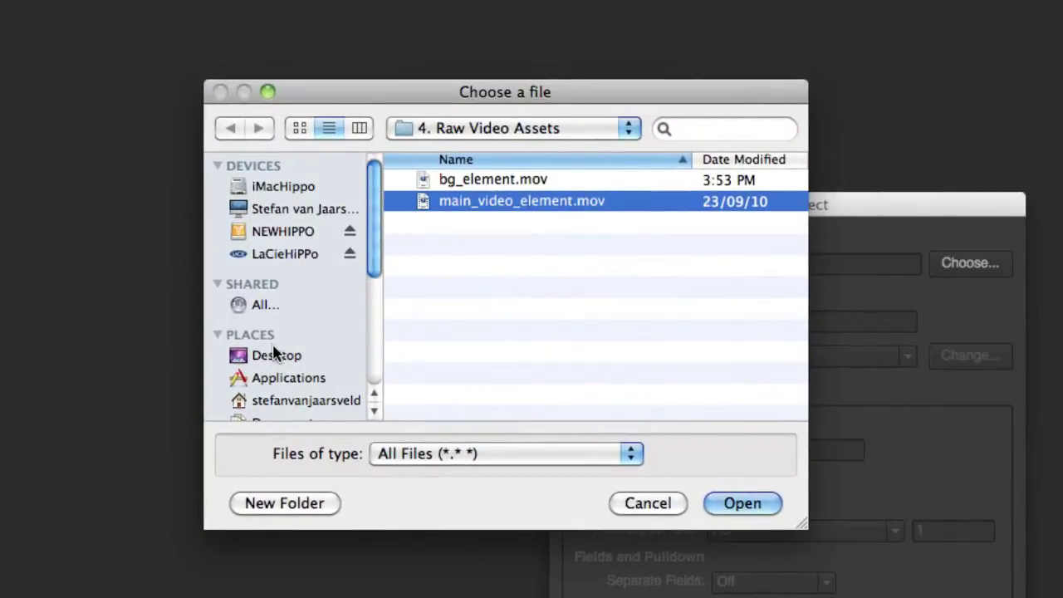
click(274, 354)
scroll(544, 356, down, 1)
double_click(544, 355)
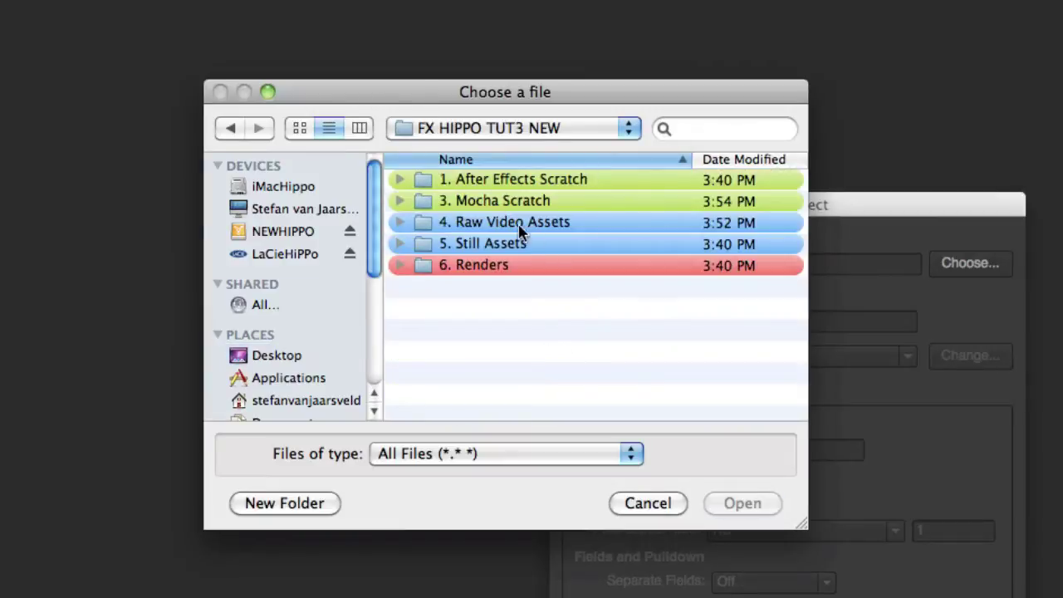
click(401, 221)
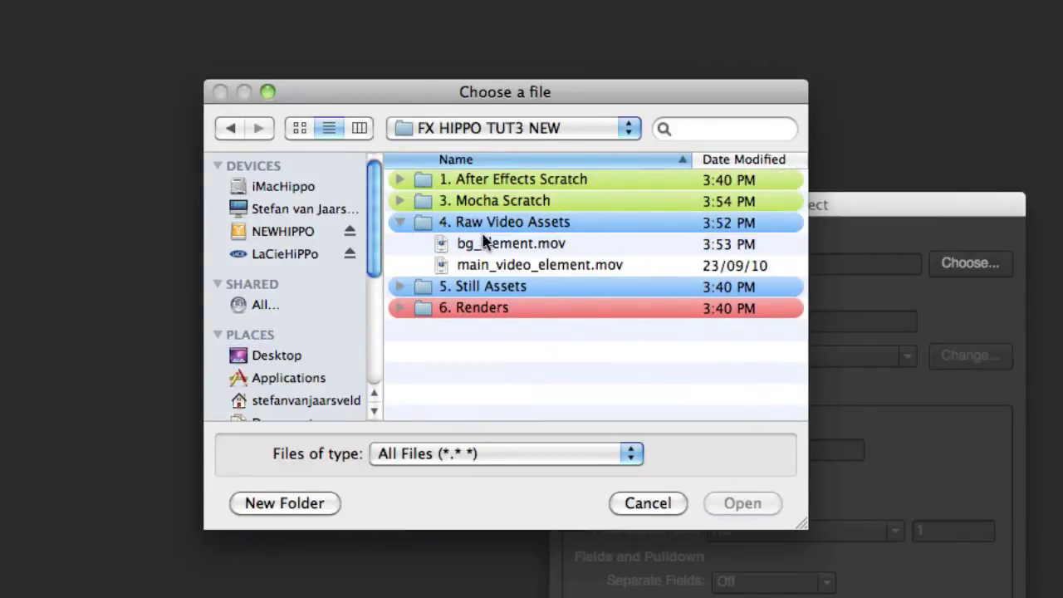
click(513, 269)
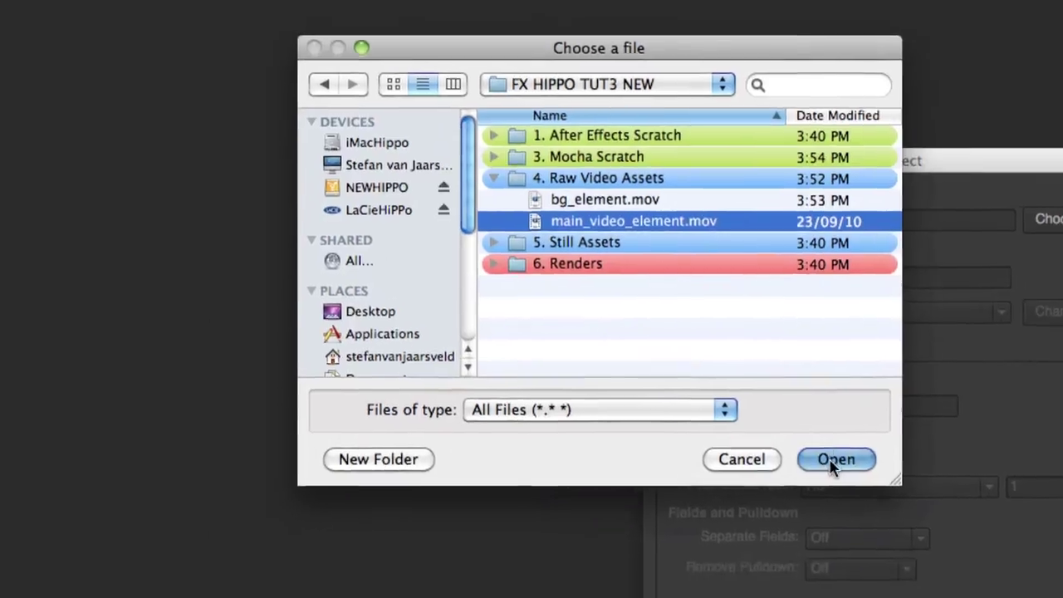
click(833, 461)
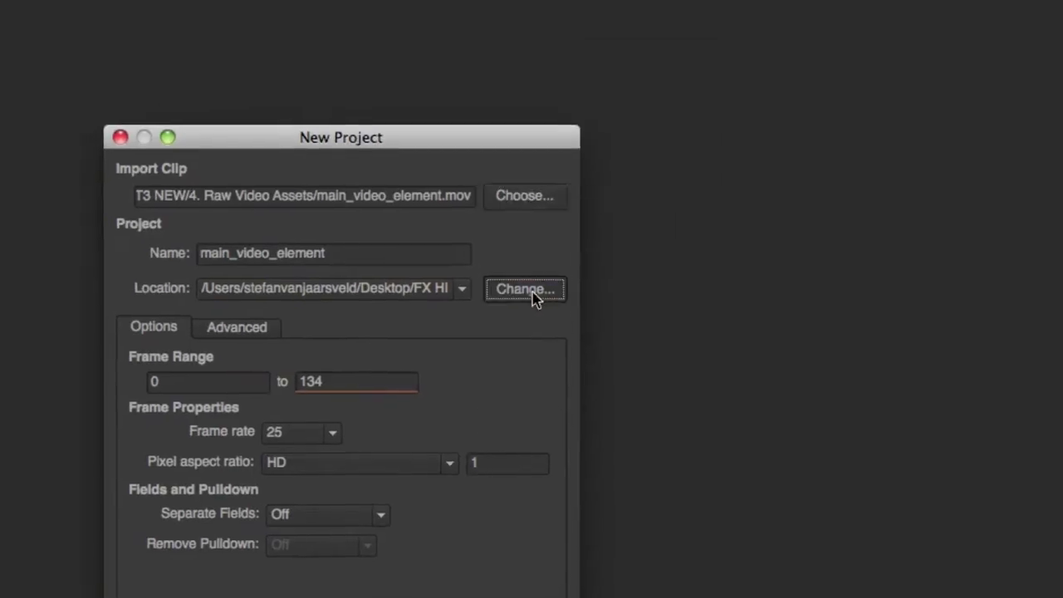
Save the project in FX HIPPO TUT3 NEW/3. Mocha Scratch and create it, overwriting the existing file
click(699, 199)
click(591, 110)
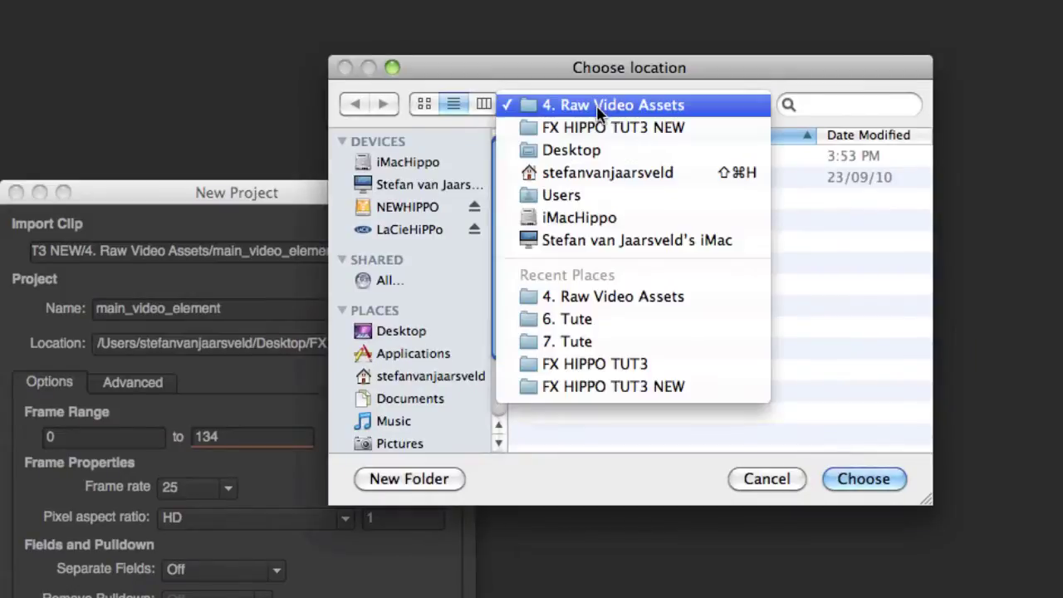
click(599, 129)
click(599, 178)
click(861, 478)
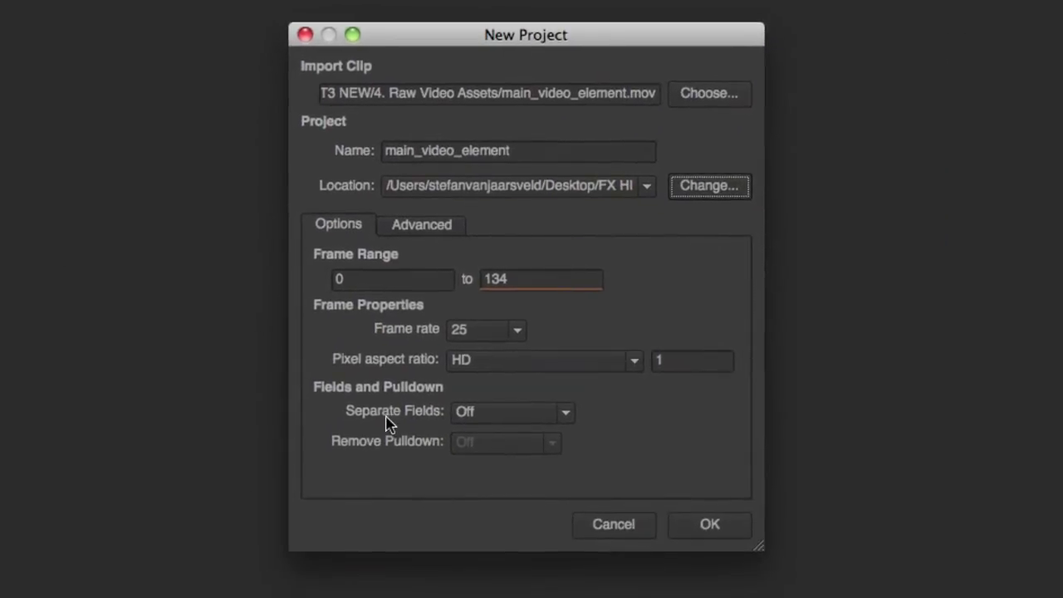
click(710, 524)
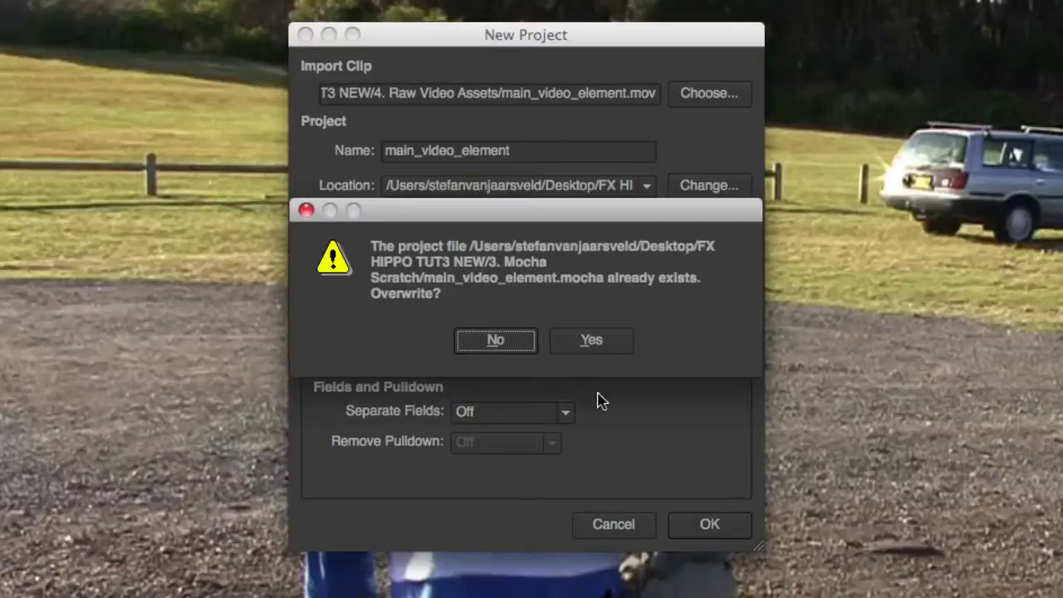
click(613, 343)
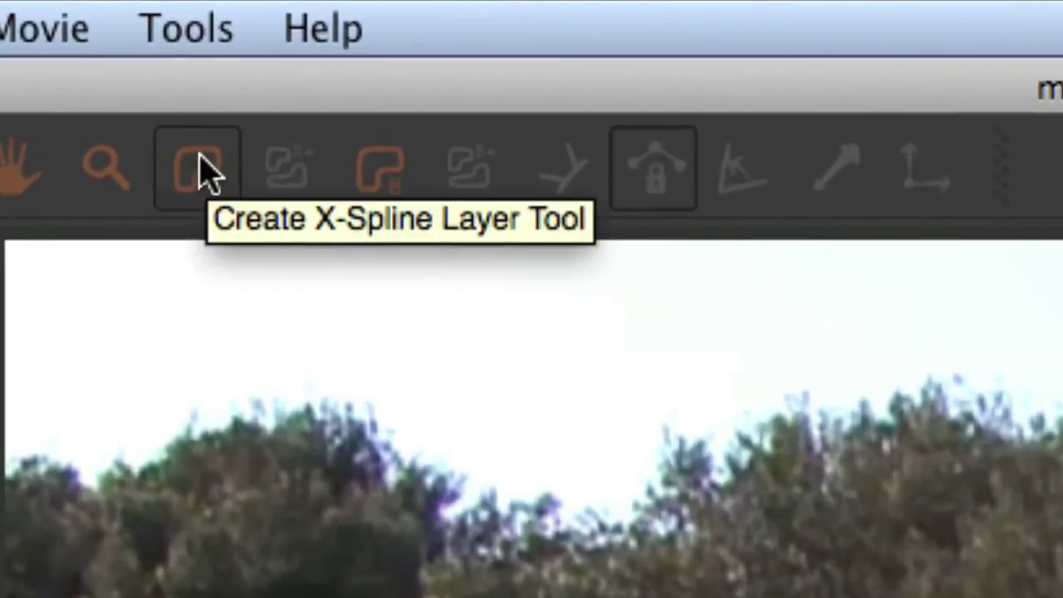
Draw a seven-point X-Spline shape around the parked silver car and its shadow
click(202, 173)
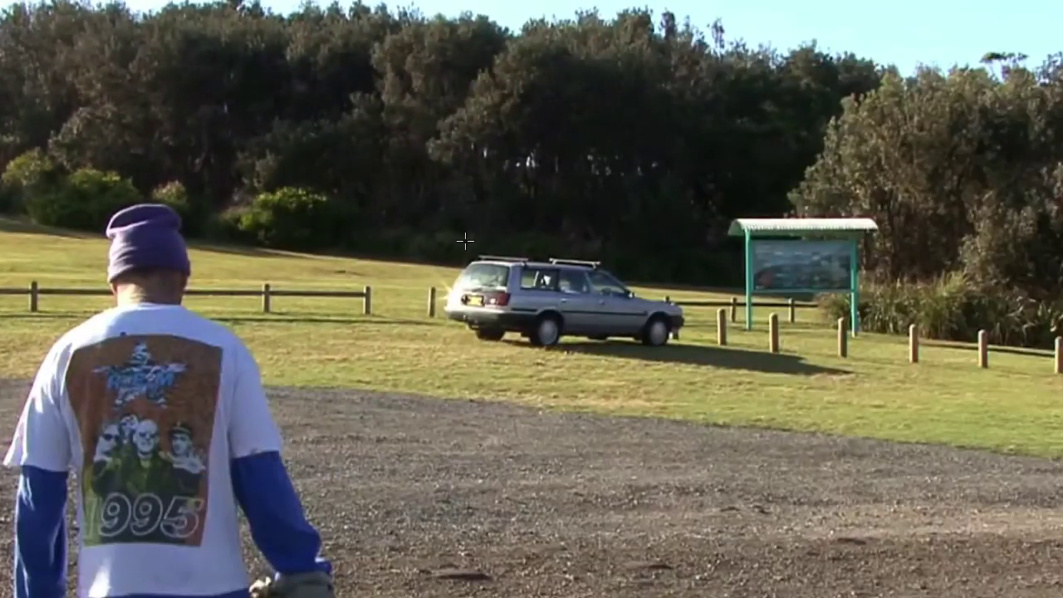
click(464, 245)
click(411, 316)
click(498, 374)
click(707, 361)
click(697, 296)
click(644, 292)
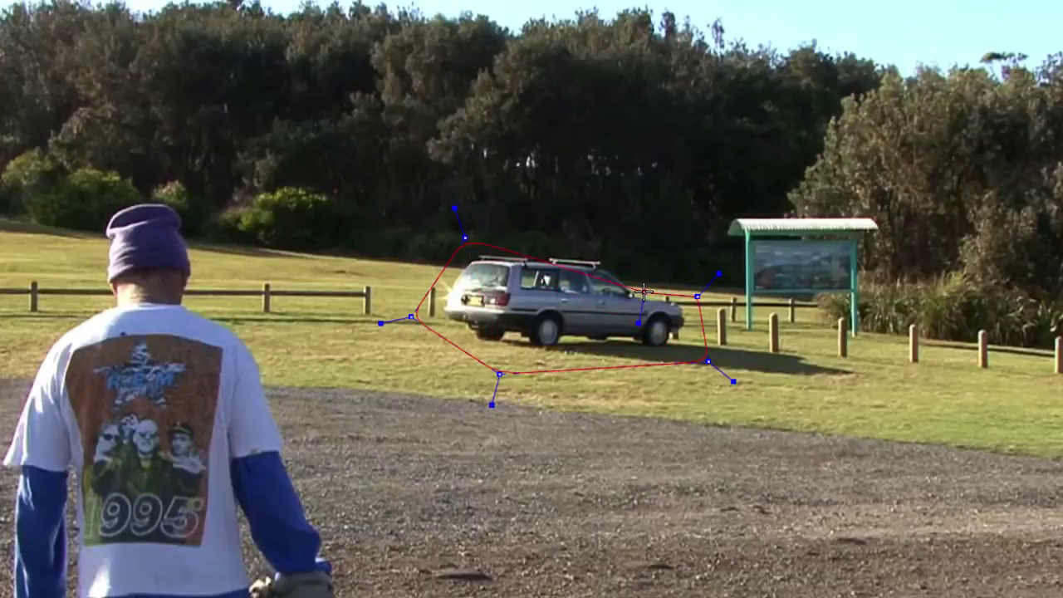
click(612, 240)
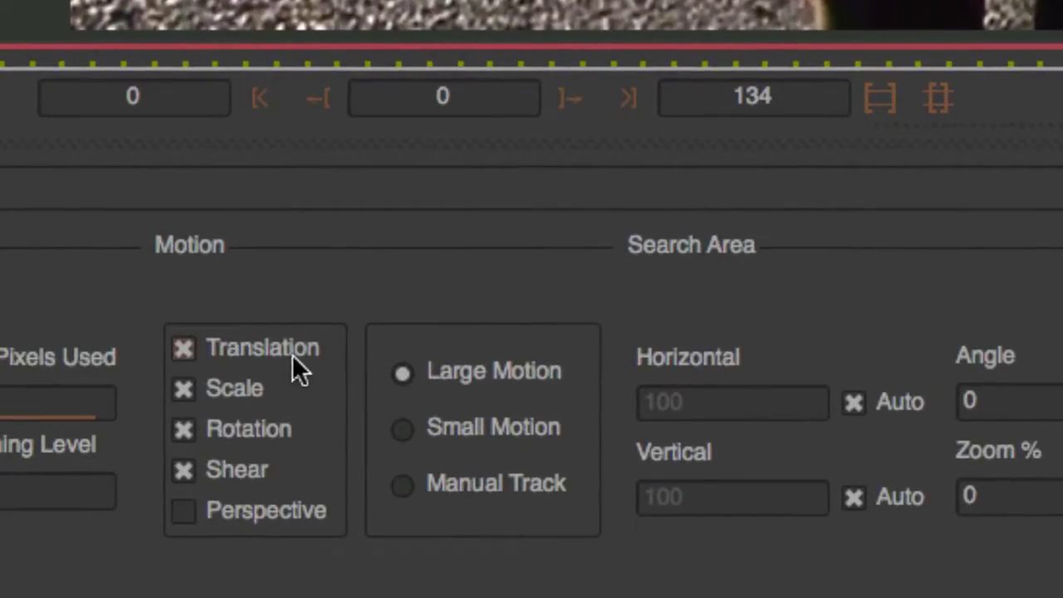
Untick Shear in the Track parameters, rename Layer 1 to bg_car_track and scrub through the clip
click(193, 465)
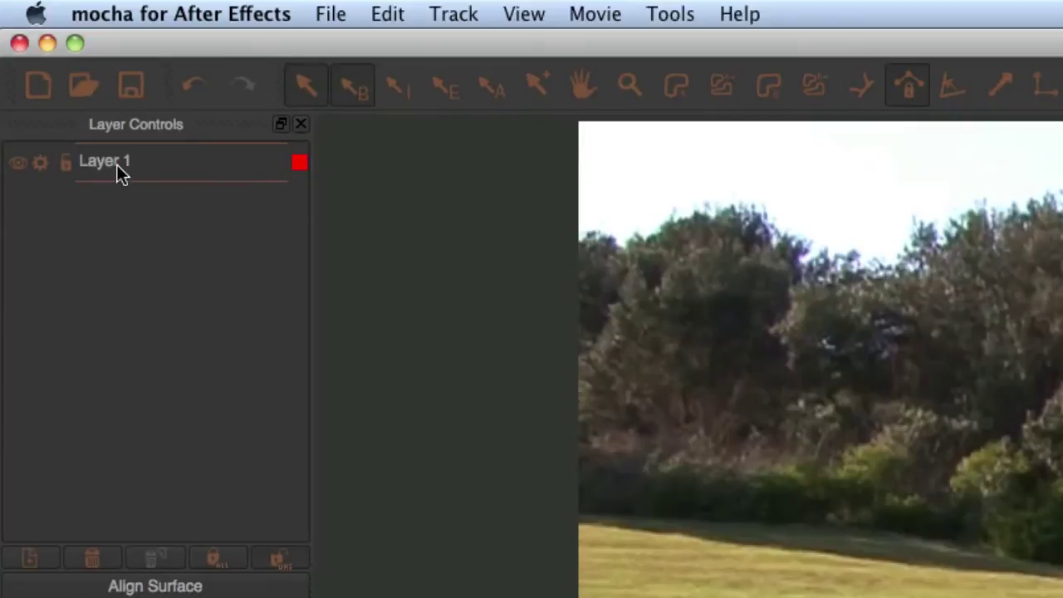
super+click(117, 164)
super+click(116, 164)
double_click(116, 165)
key(super+a)
text(bg_car_trac)
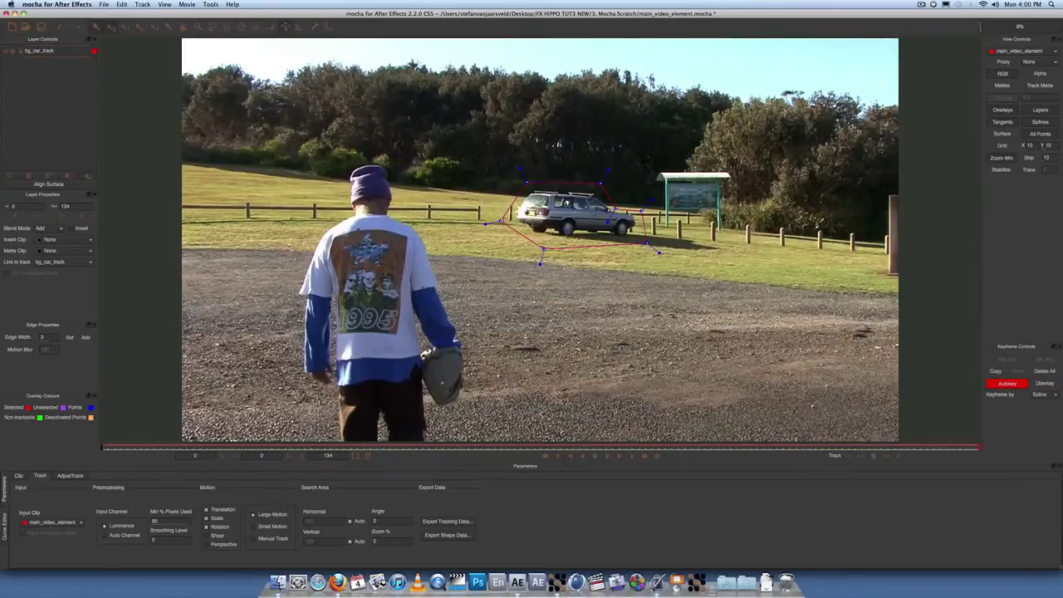
drag(143, 449, 92, 449)
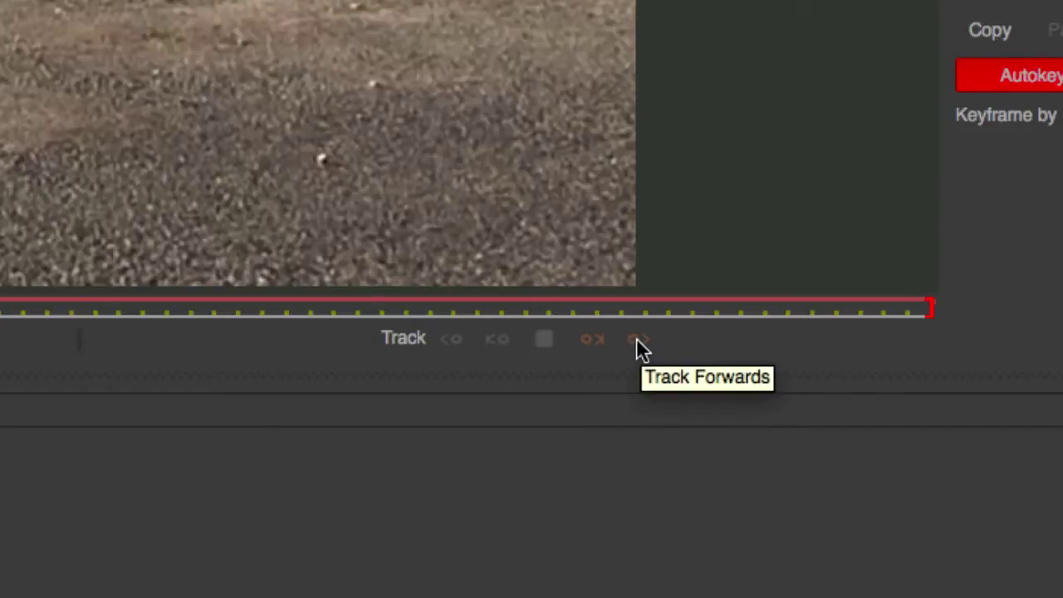
Track the car shape forward and scrub back from frame 96 to check it
click(636, 339)
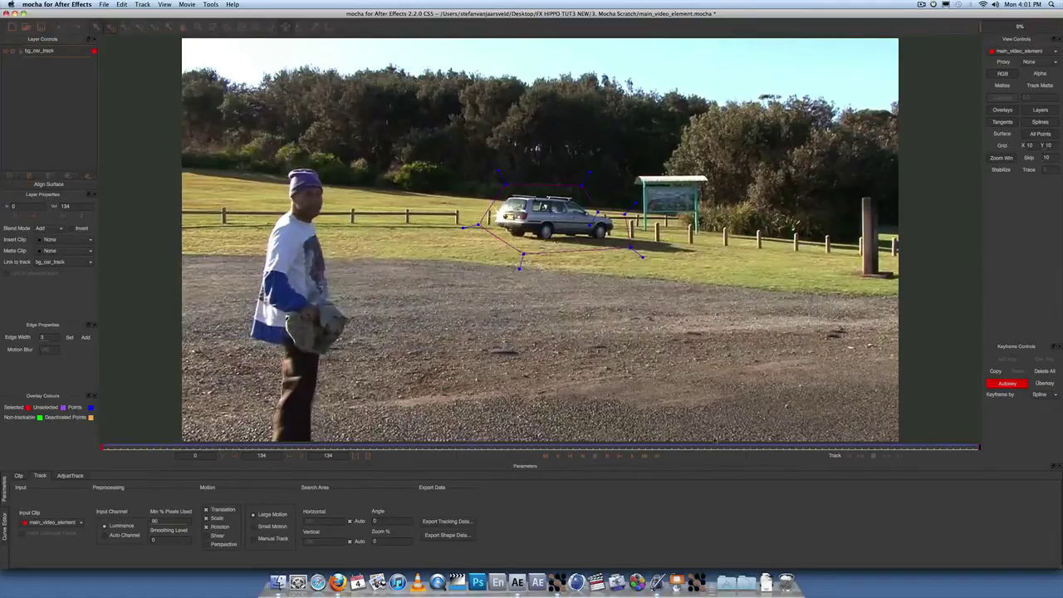
click(722, 447)
drag(722, 447, 399, 449)
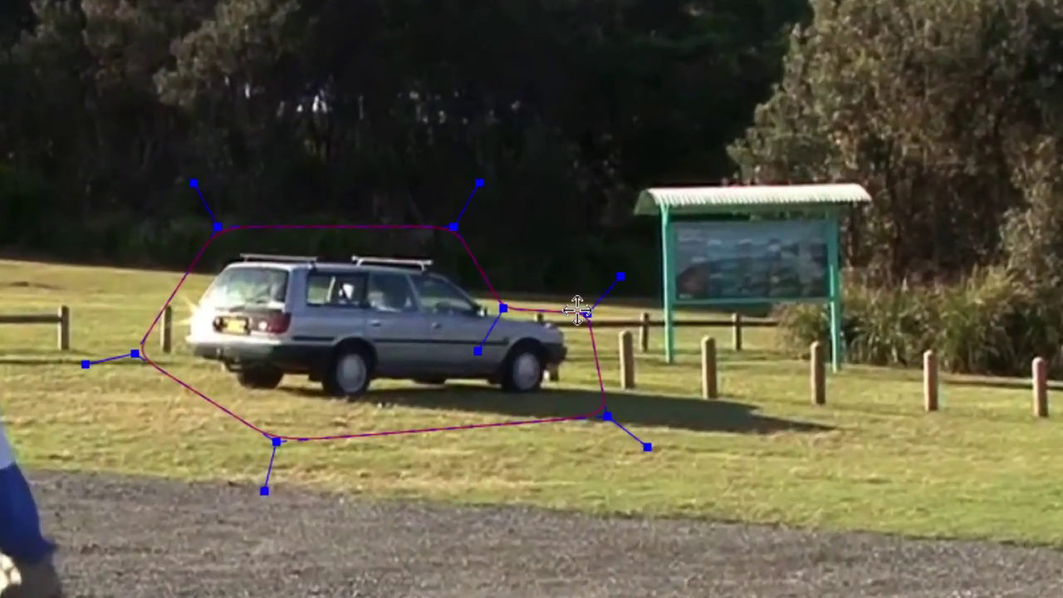
Adjust the drifting spline points, resume tracking forward and review the tracked frames
click(605, 416)
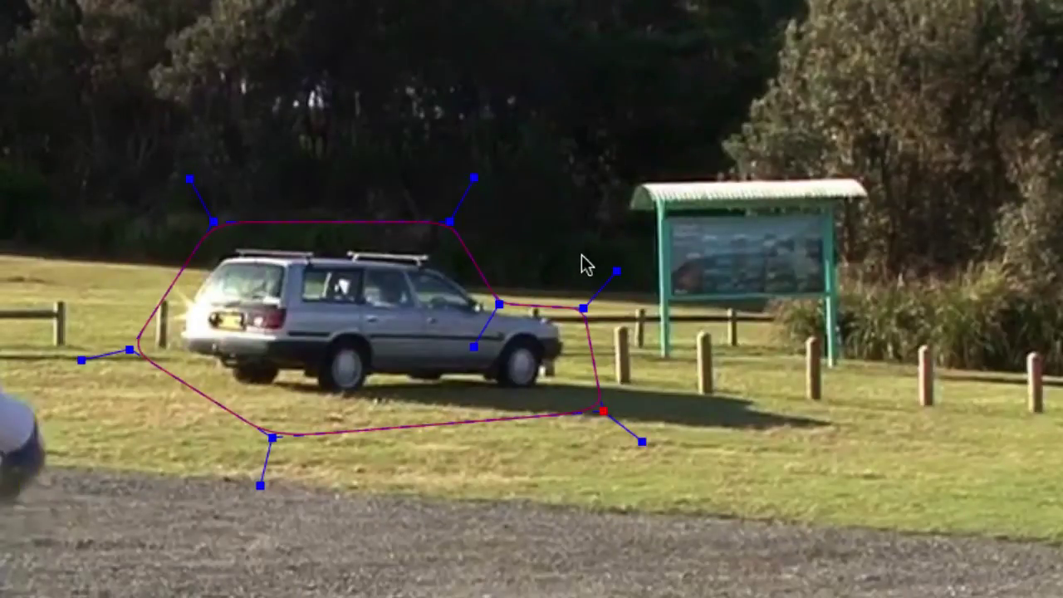
drag(560, 261, 587, 408)
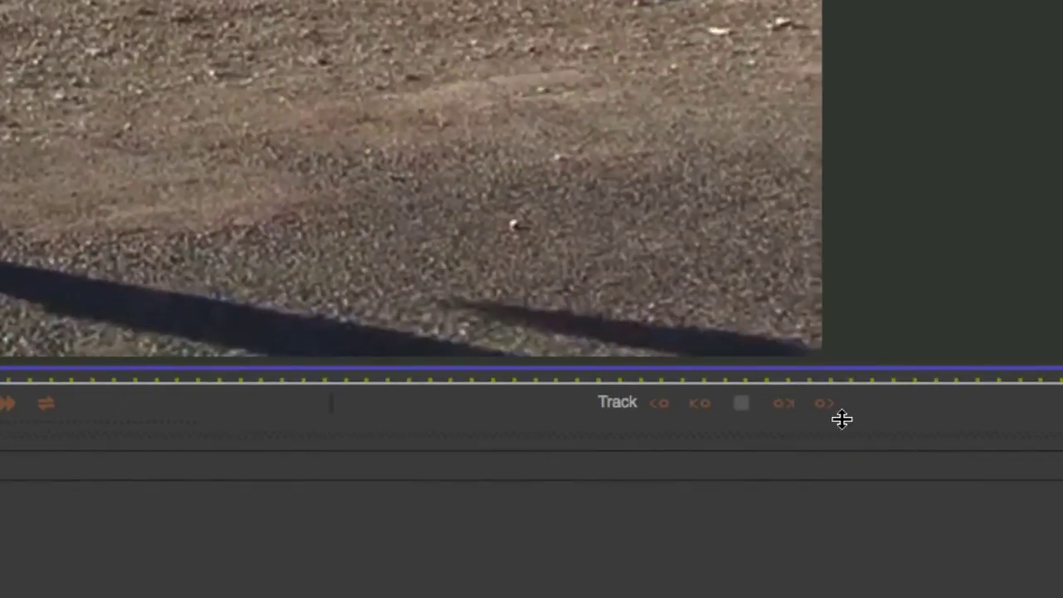
click(823, 405)
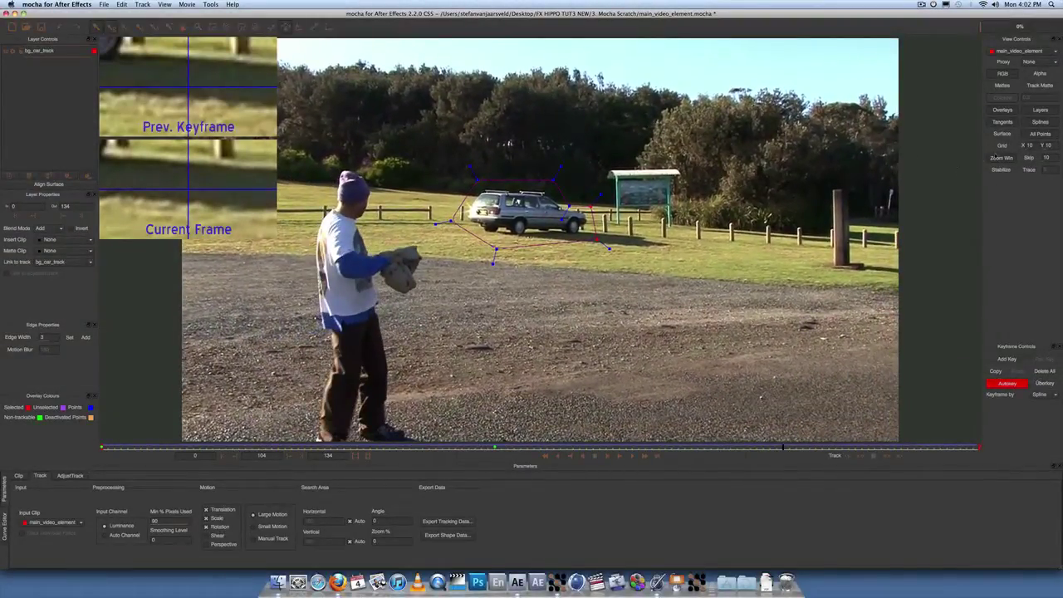
click(1006, 158)
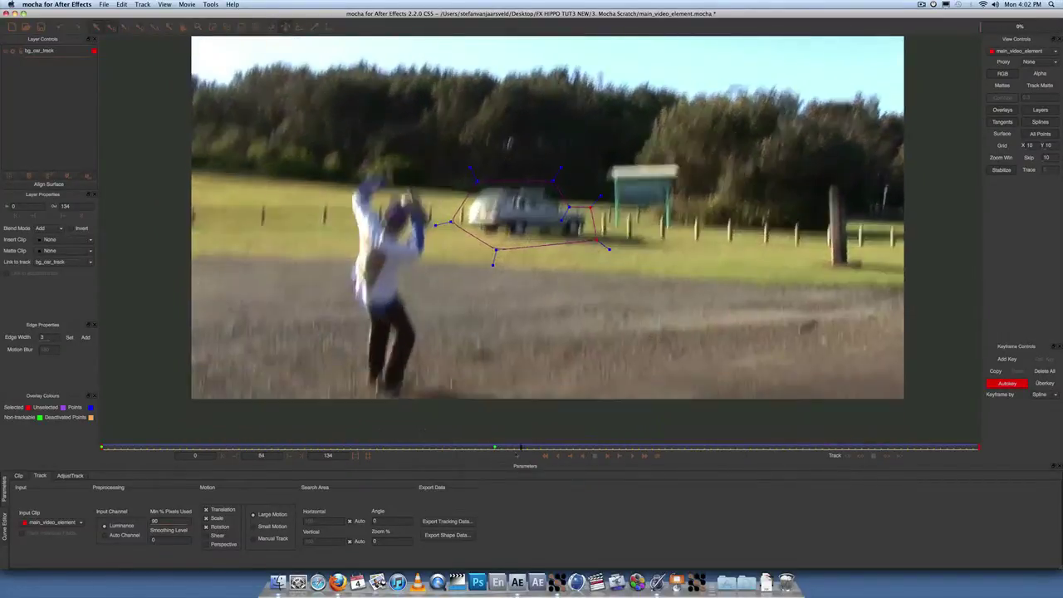
drag(452, 459, 591, 468)
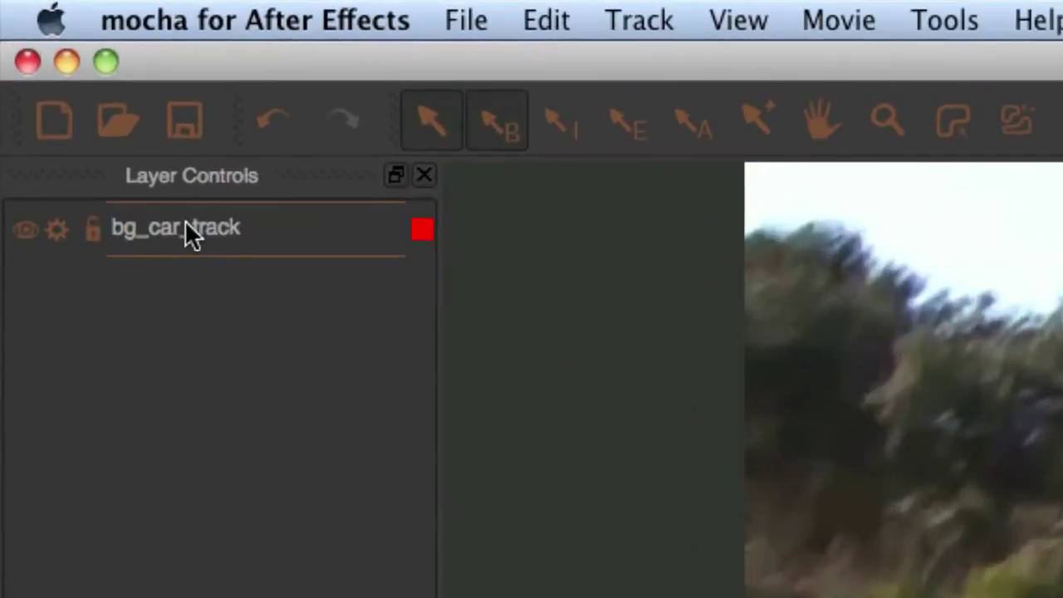
click(167, 224)
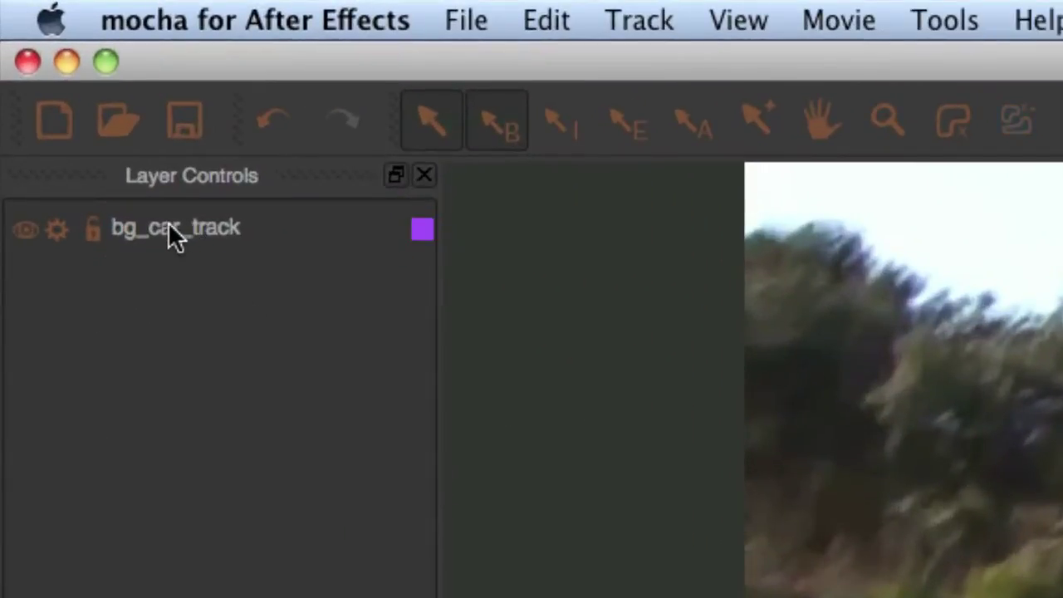
Copy bg_car_track's tracking data to the clipboard as After Effects Transform Data
click(168, 224)
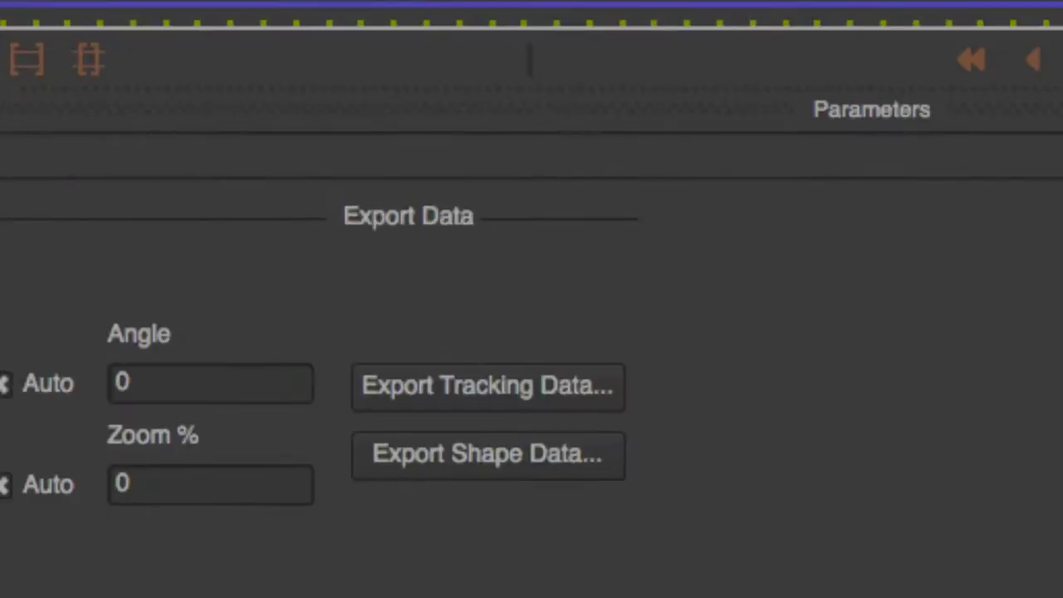
click(538, 382)
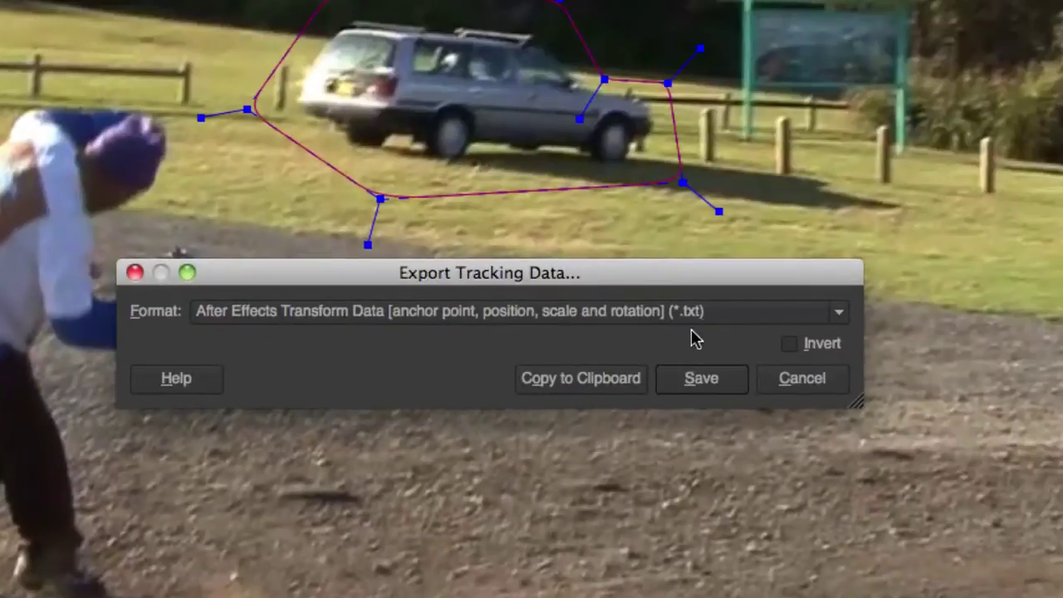
click(719, 313)
click(322, 387)
click(574, 379)
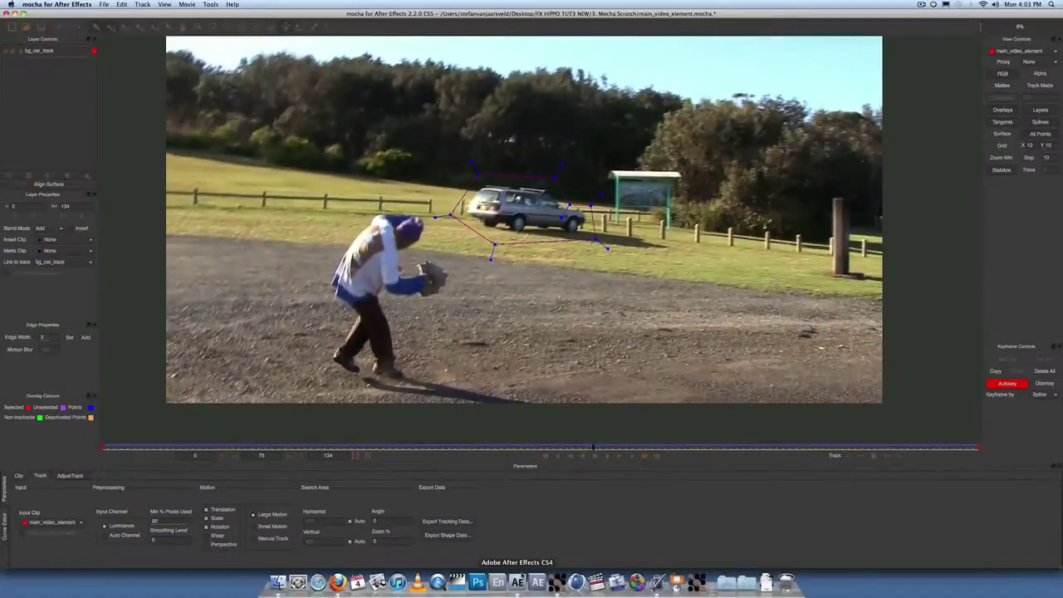
click(518, 581)
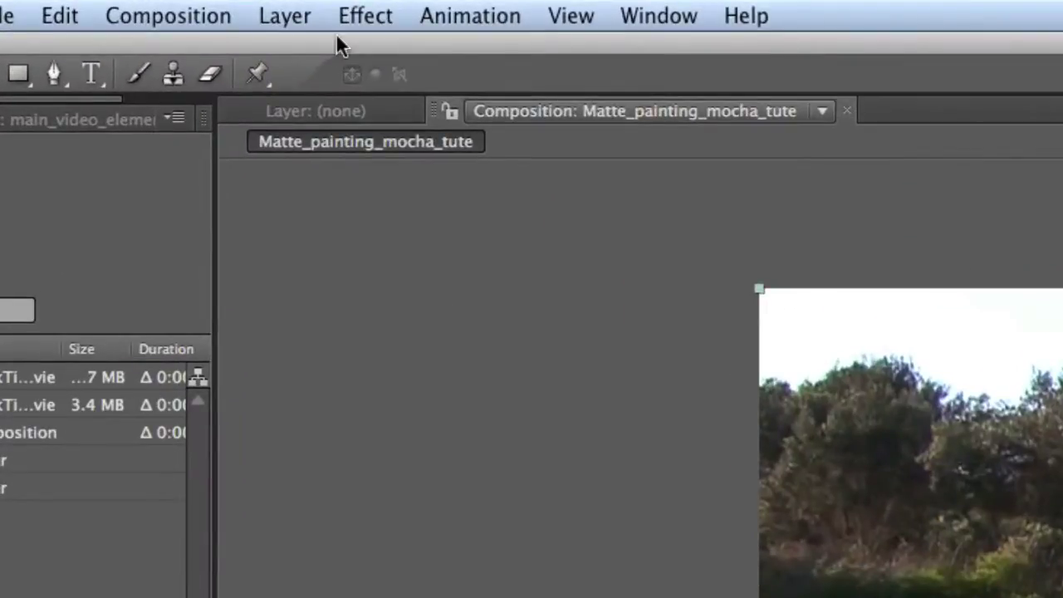
Add a null object layer named bg_car_track to the composition
click(303, 21)
mouse_move(304, 50)
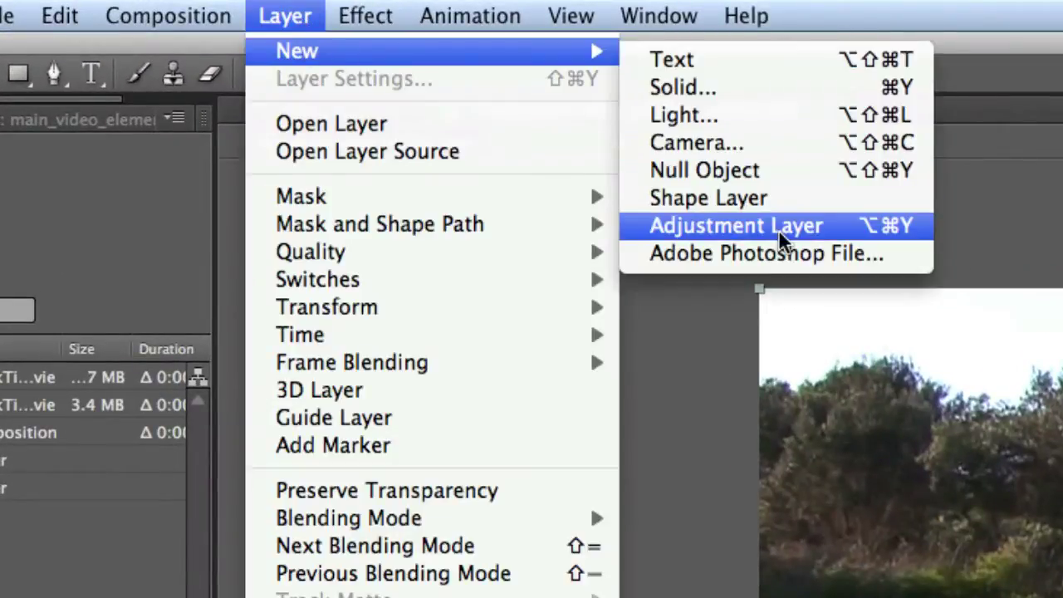
click(752, 170)
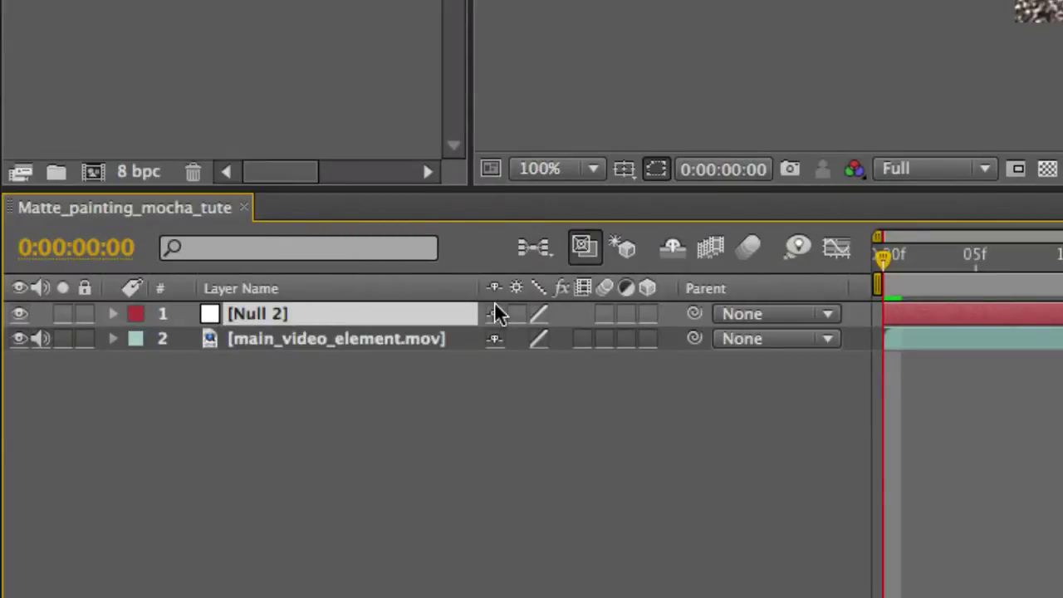
key(Return)
text(bg_c)
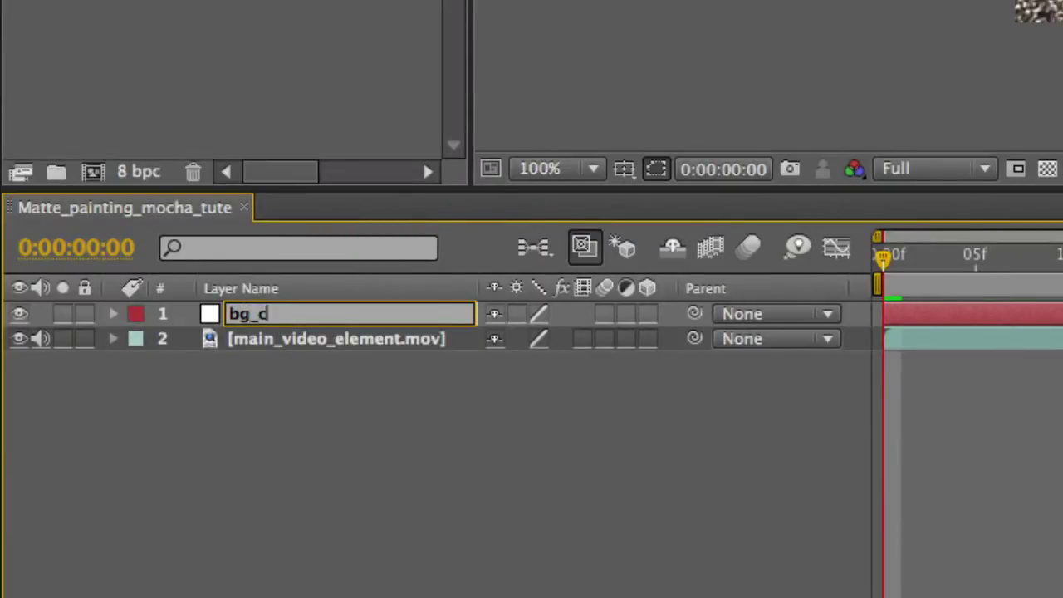
text(ar_track)
key(Return)
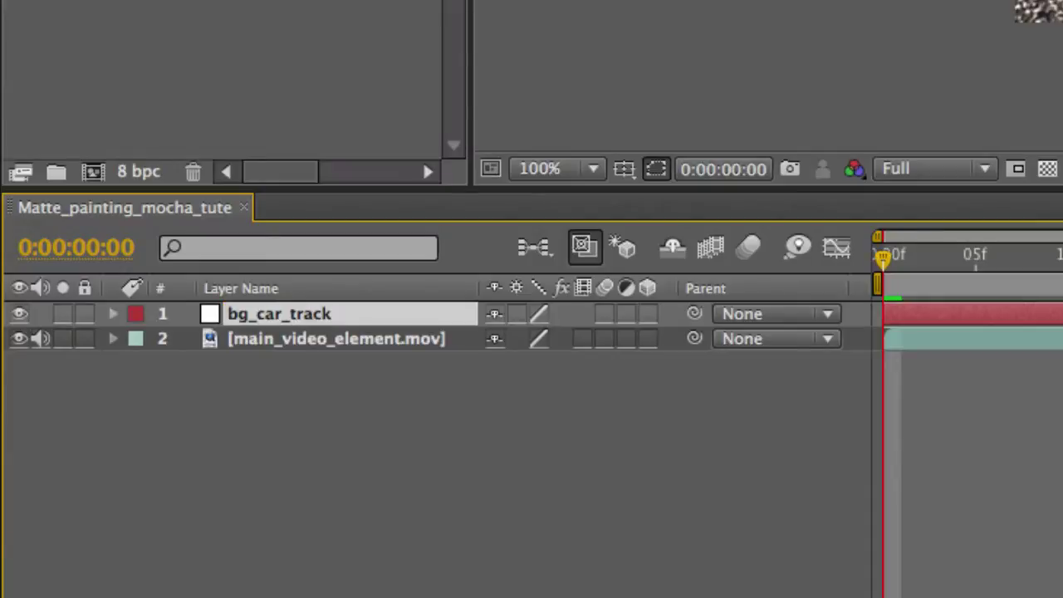
Paste the car tracking keyframes onto bg_car_track at the first frame
drag(882, 263, 834, 289)
key(super+v)
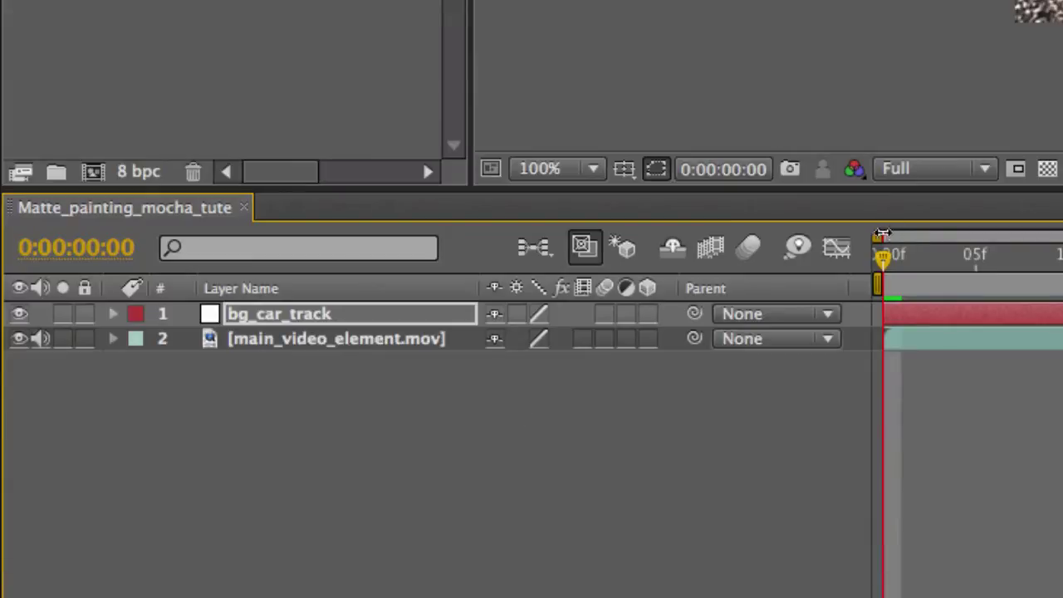
click(297, 313)
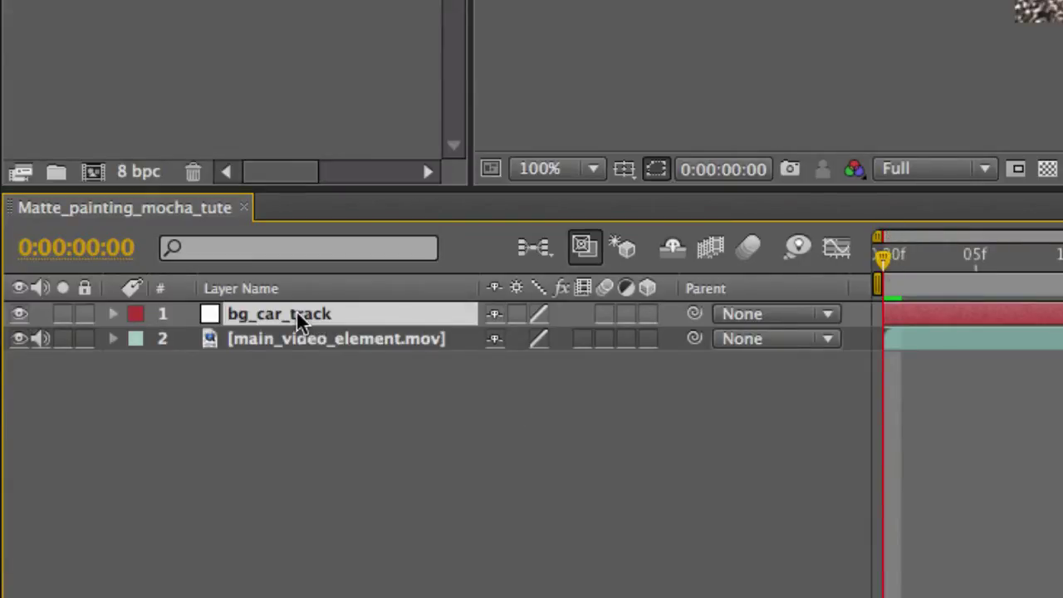
Delete bg_car_track's Anchor Point keyframes and reset its anchor point to 0, 0
key(u)
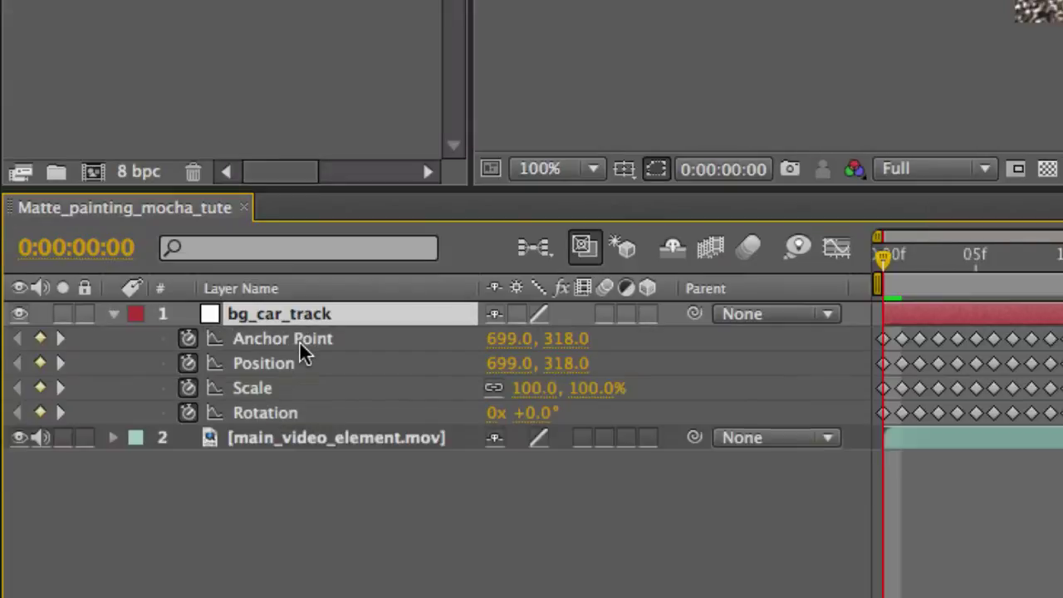
click(300, 344)
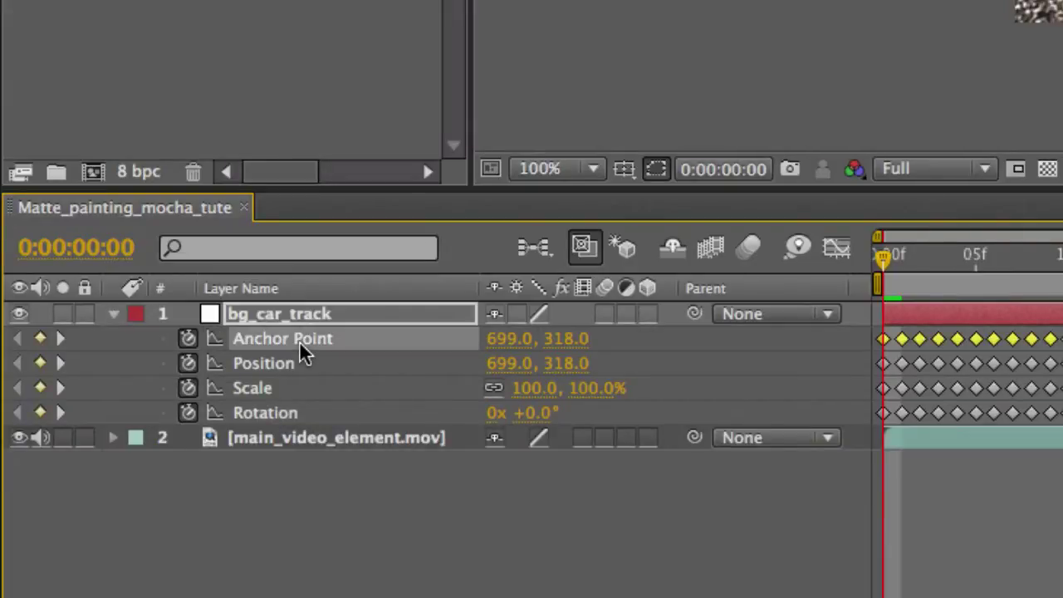
key(Delete)
right_click(283, 337)
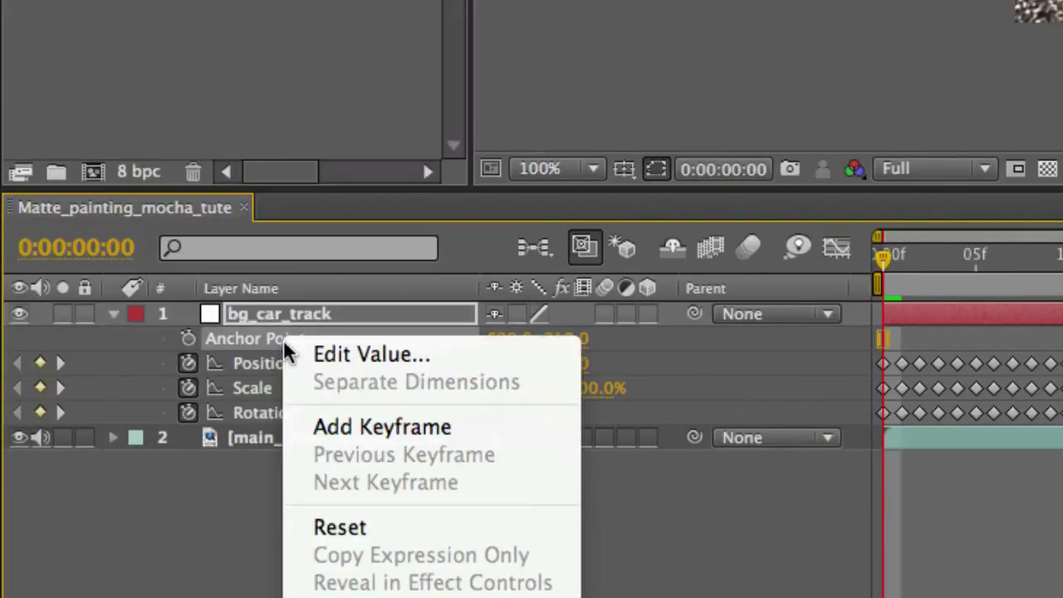
click(399, 526)
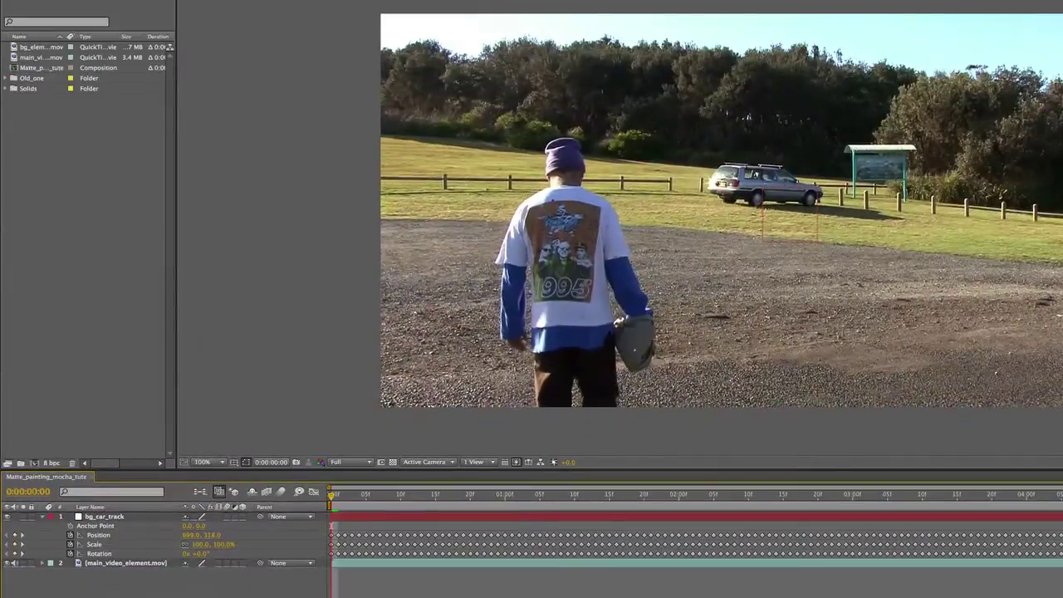
Collapse bg_car_track's properties, then scrub and preview the tracked footage
click(41, 517)
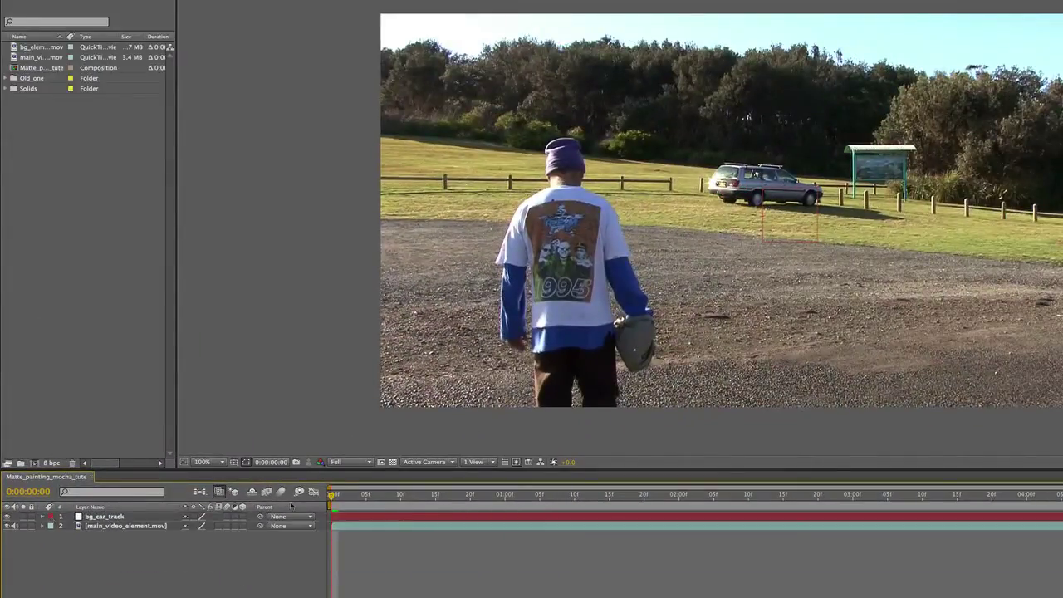
drag(332, 496, 726, 508)
key(space)
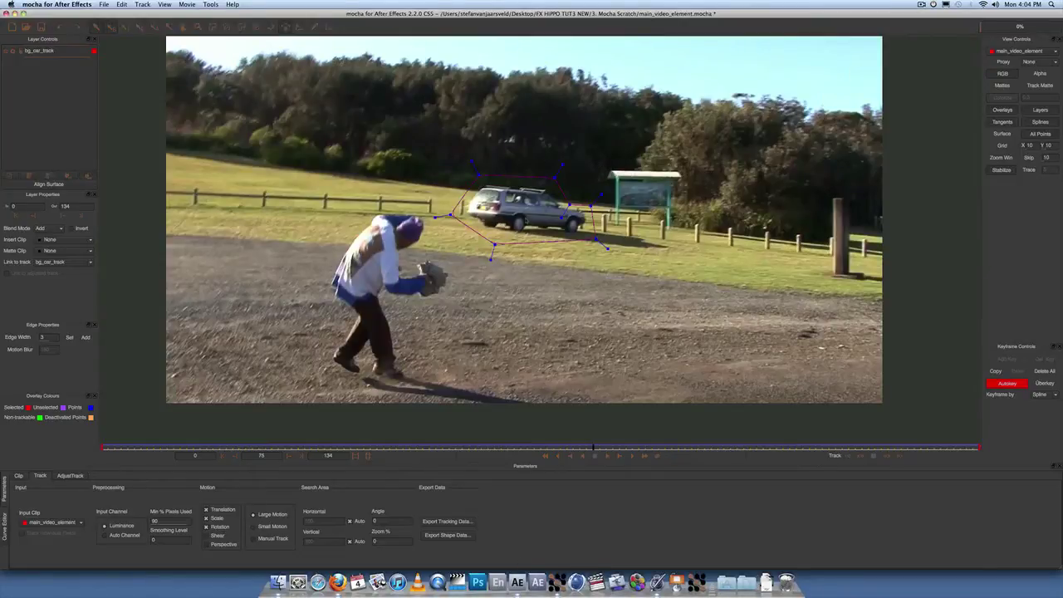
Return to the Matte_painting_mocha_tute composition and rewind it to 0:00:00:00
click(517, 582)
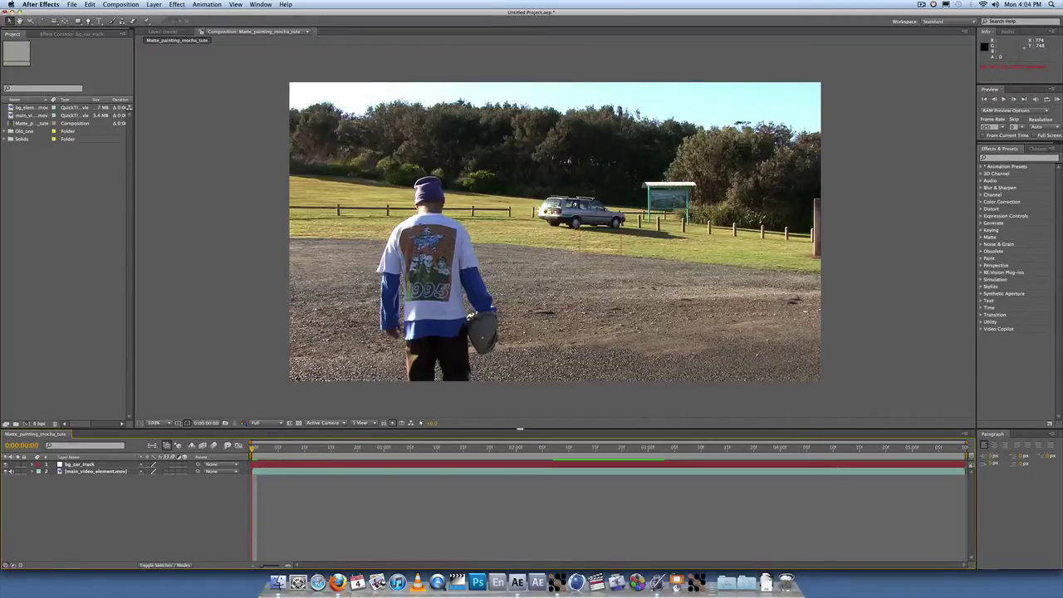
drag(593, 451, 384, 451)
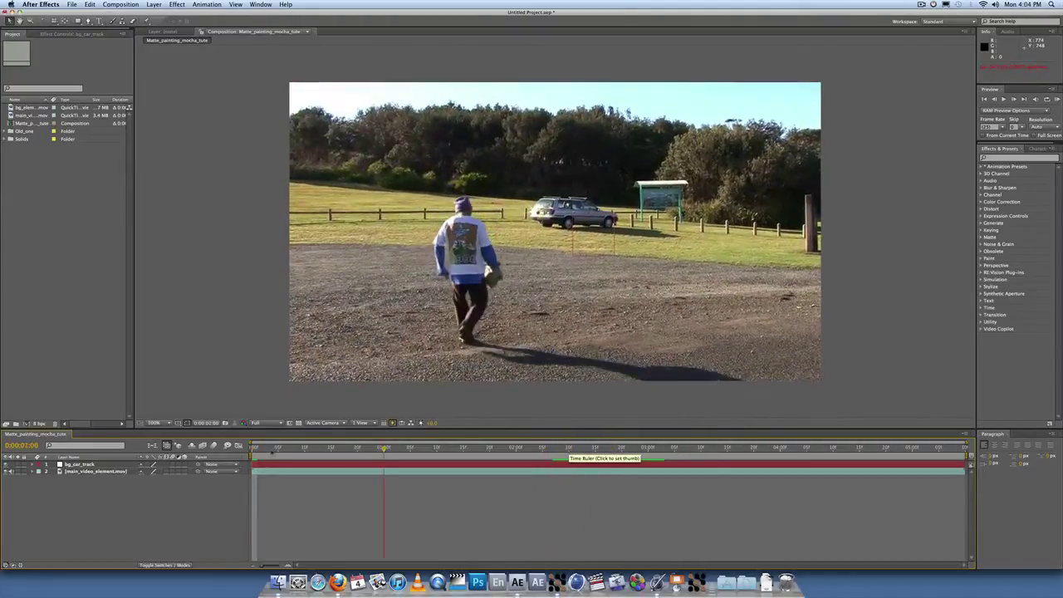
drag(272, 451, 254, 453)
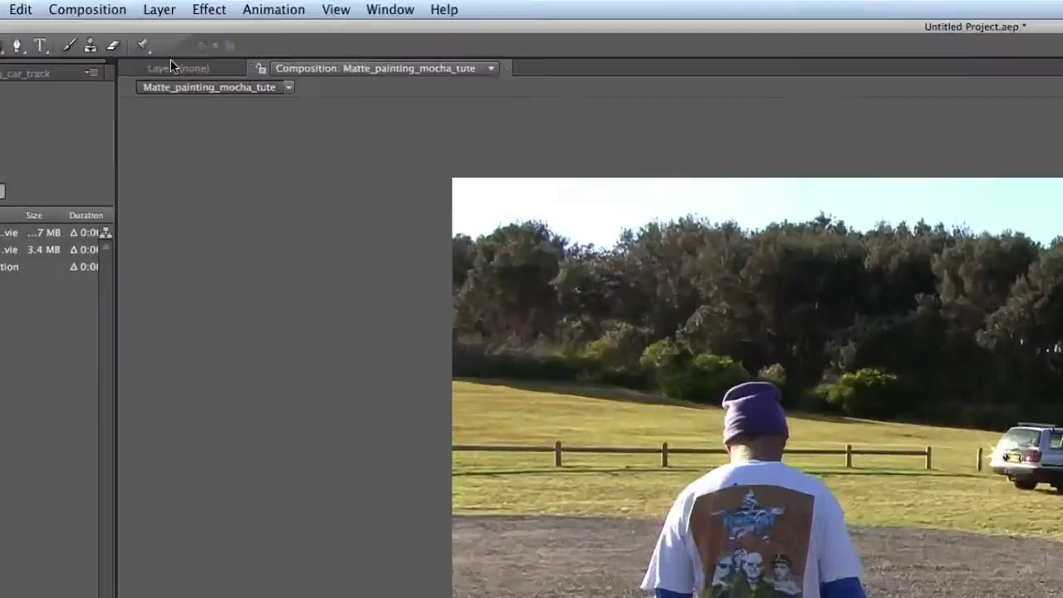
click(158, 9)
Add a black 1280×720 solid layer and scale it to 500%
mouse_move(161, 27)
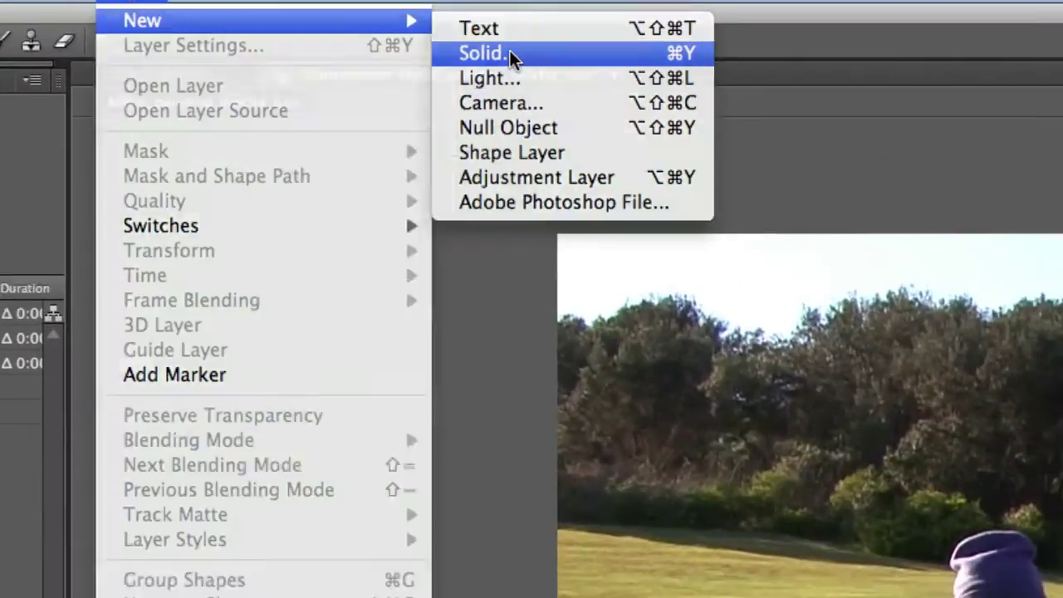
click(540, 80)
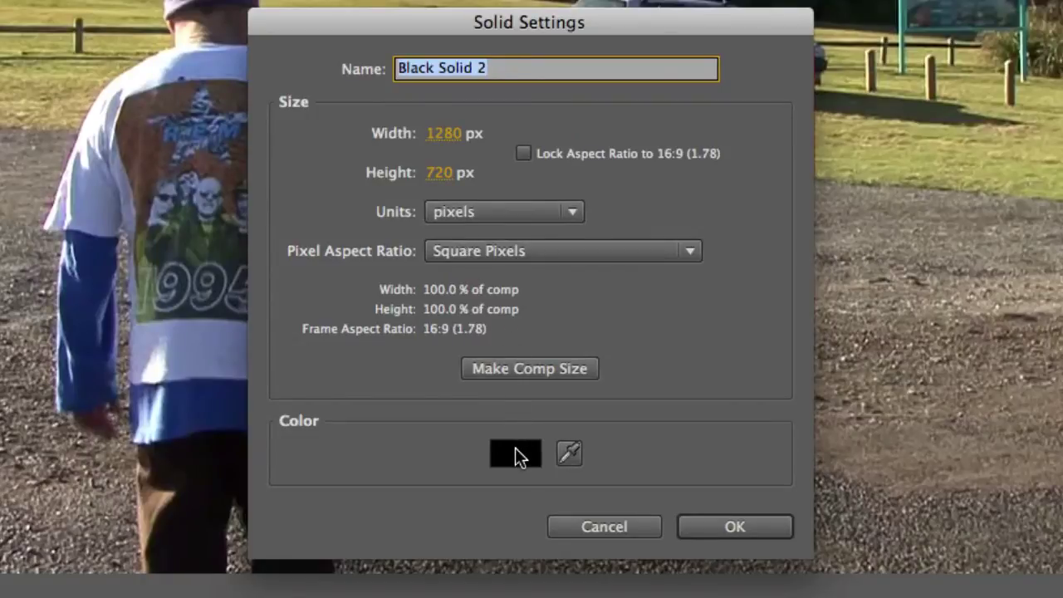
click(758, 533)
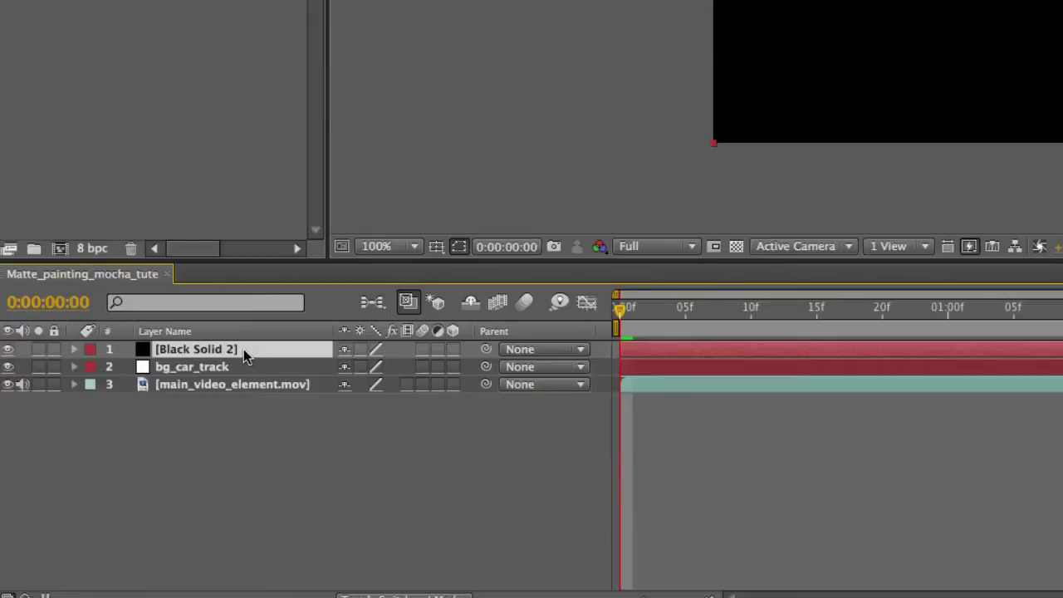
key(s)
click(412, 366)
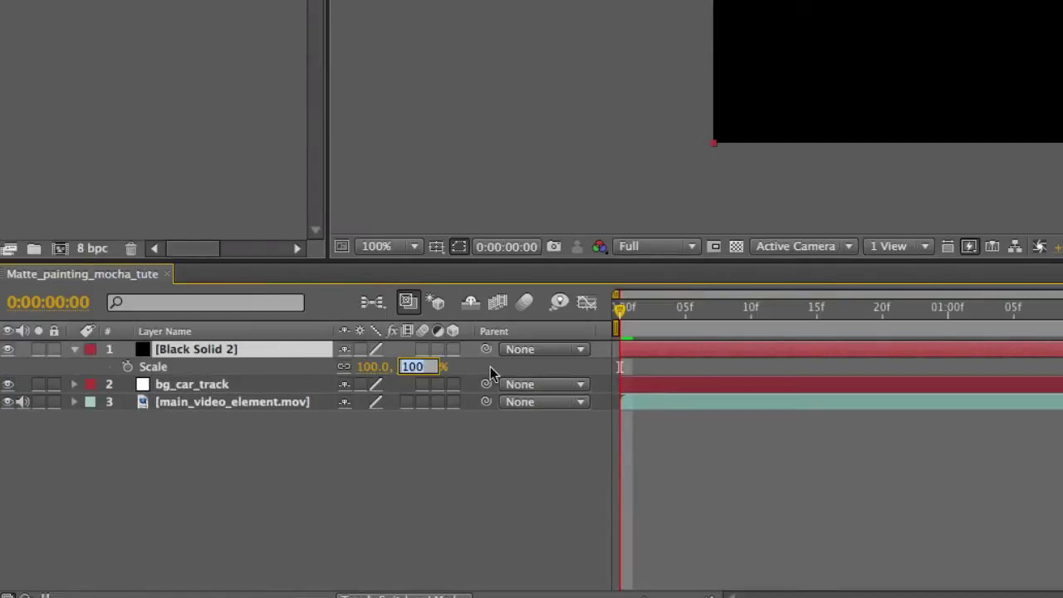
text(500)
key(Return)
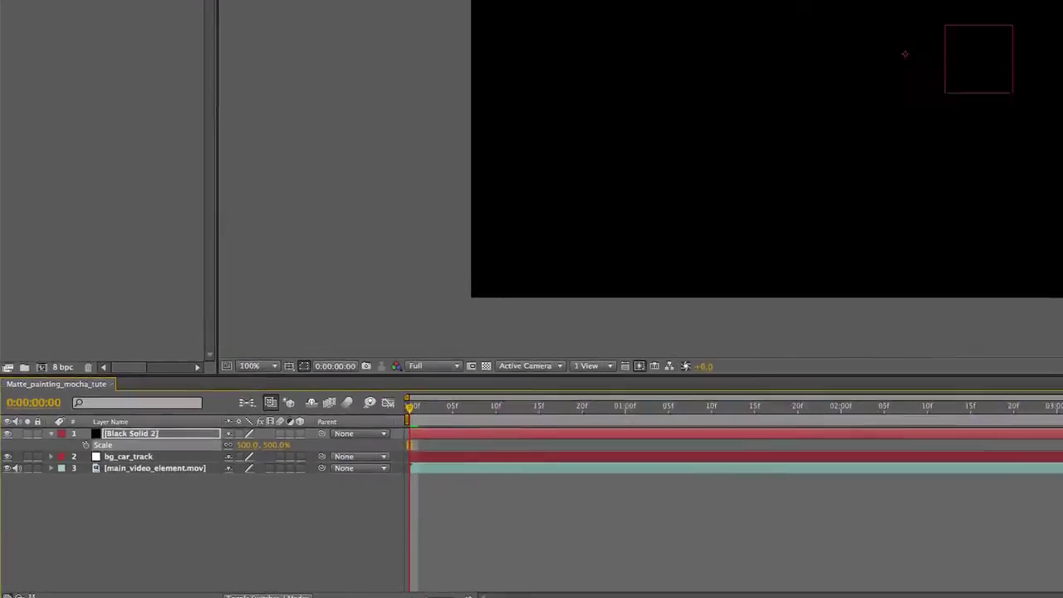
Zoom the viewer to full size and hide the black solid to reveal the footage
key(period)
key(period)
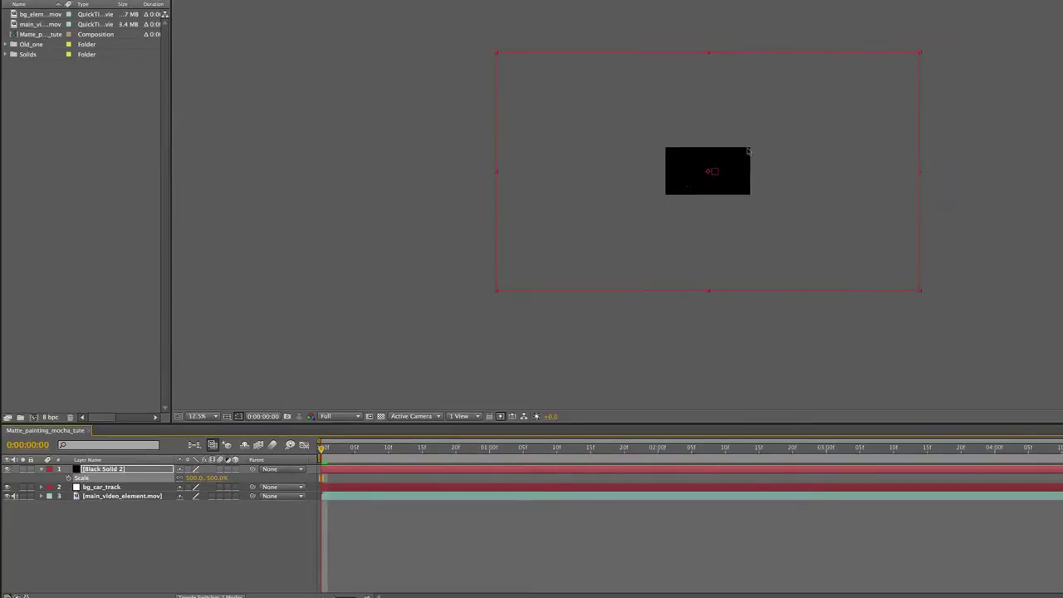
key(period)
key(period)
key(period)
key(period)
key(period)
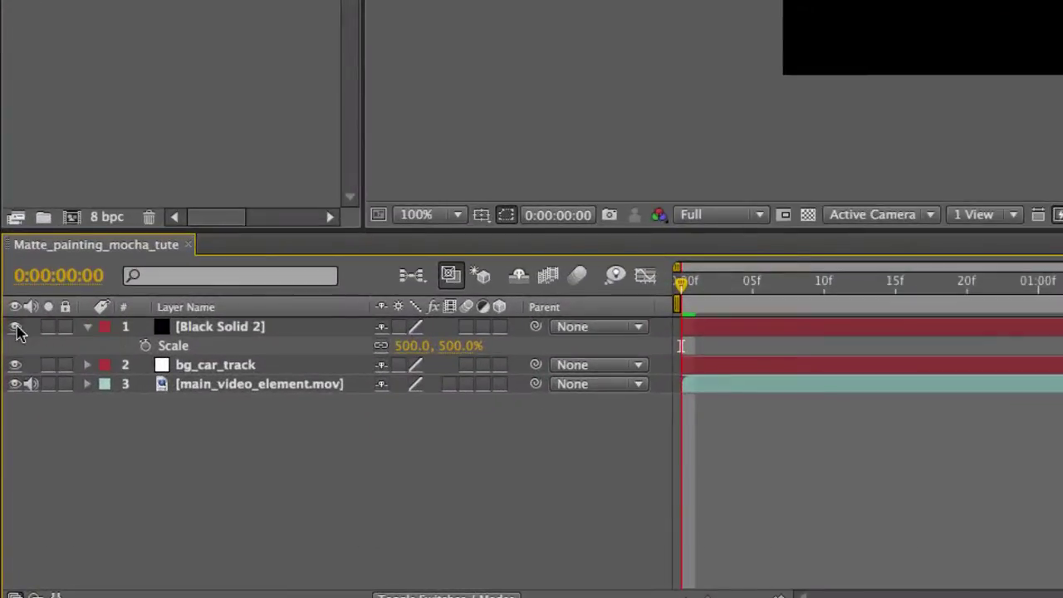
click(8, 469)
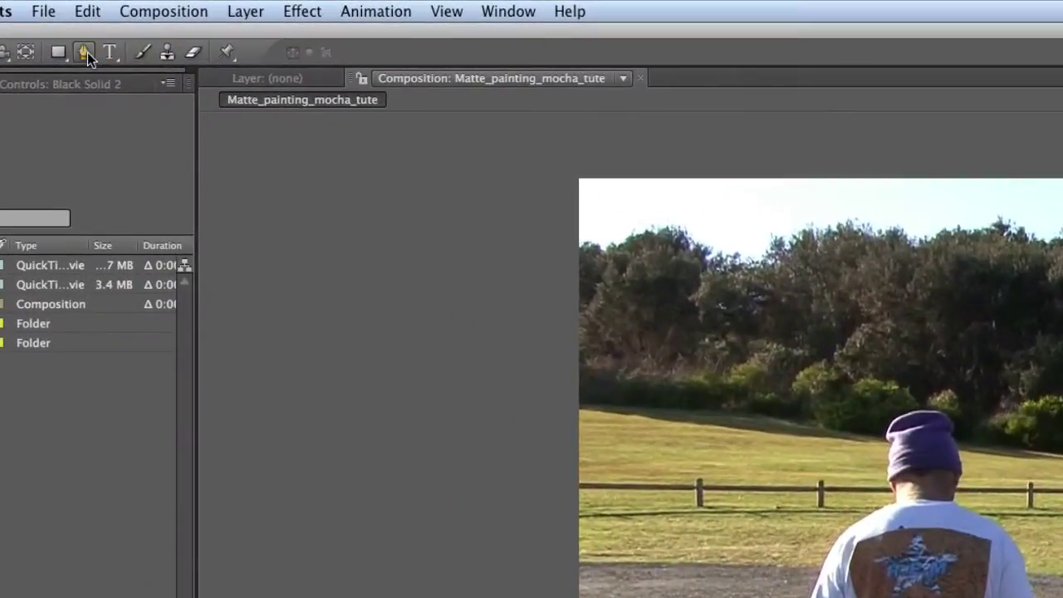
On Black Solid 2, place RotoBezier mask points along the horizon past the right edge
click(87, 52)
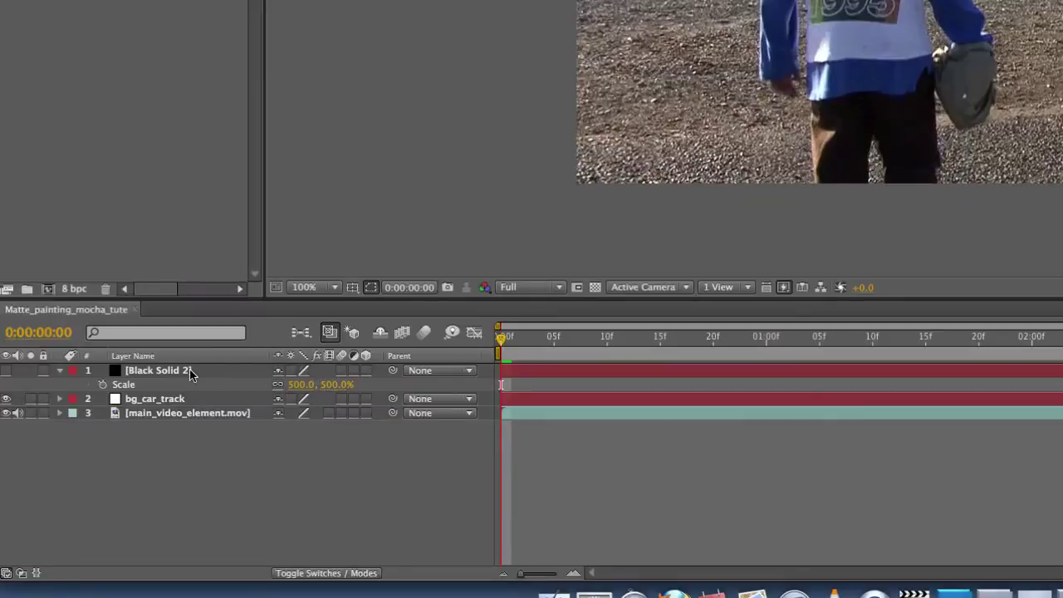
click(189, 371)
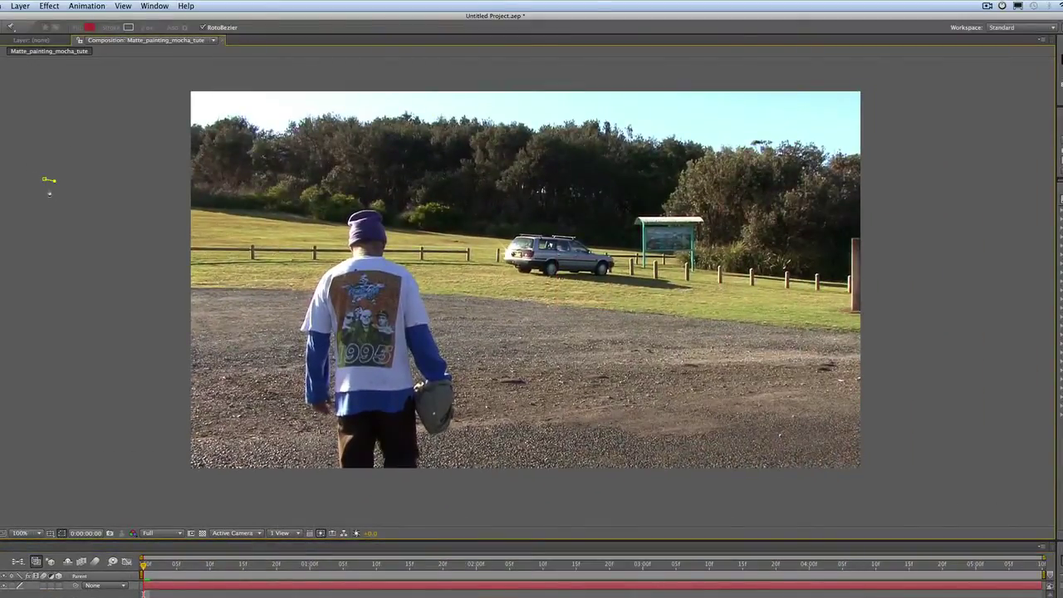
click(242, 211)
click(297, 216)
click(463, 238)
click(613, 251)
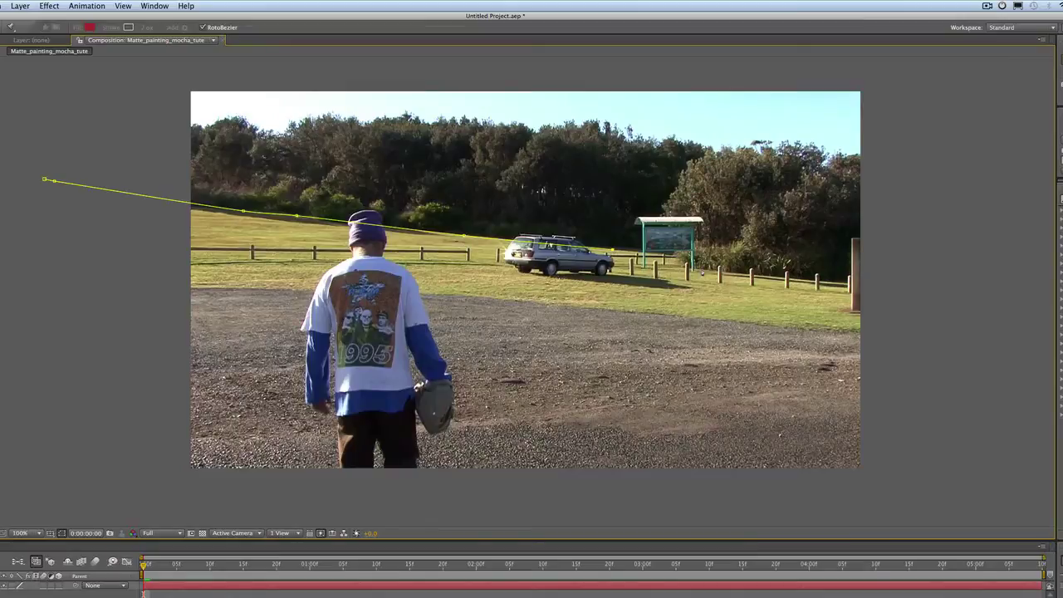
click(729, 262)
click(845, 274)
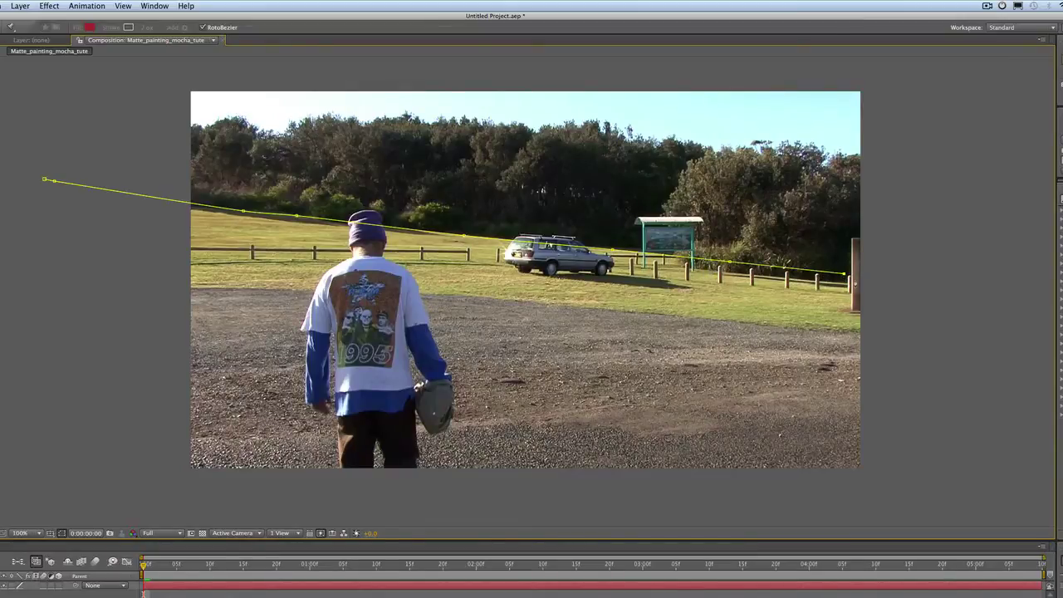
click(964, 287)
click(1022, 284)
Continue the mask up the right side and across the top of the frame
drag(1011, 245, 894, 292)
click(1013, 297)
click(1022, 184)
drag(1008, 100, 965, 266)
click(987, 157)
click(990, 98)
click(939, 81)
click(740, 66)
Bring the mask down the left side and back to its first point
drag(57, 97, 373, 88)
click(300, 70)
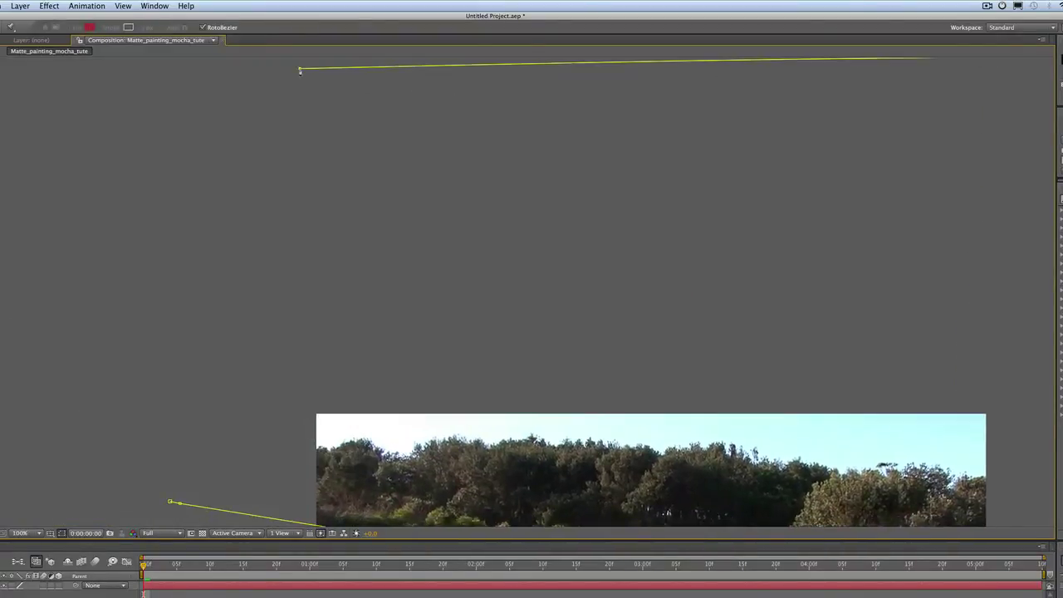
scroll(173, 175, down, 5)
click(168, 176)
click(149, 328)
click(166, 408)
click(183, 438)
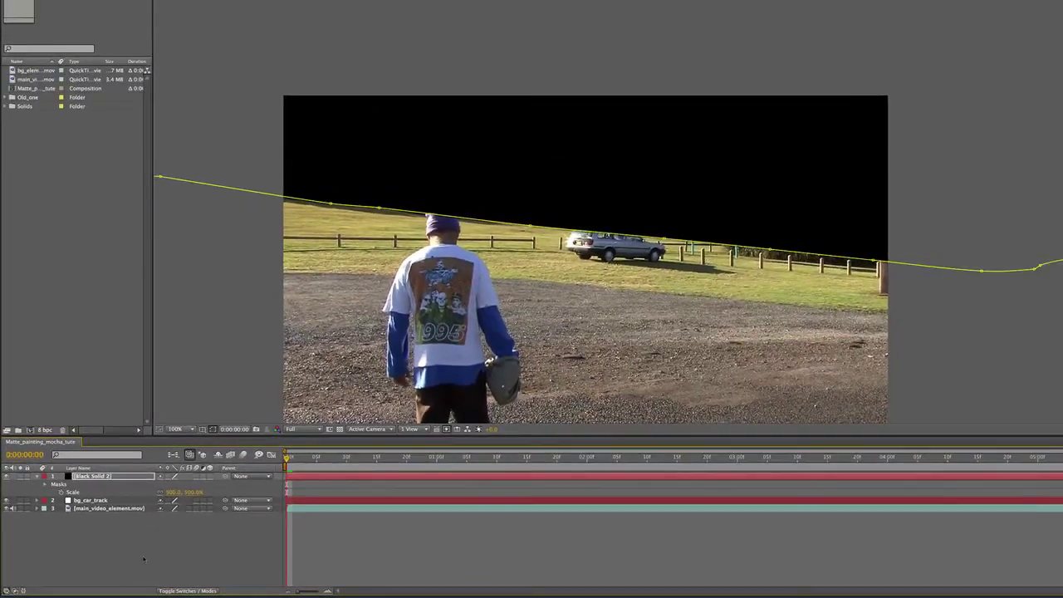
Review the sky matte and preview the bg_element.mov footage
click(142, 548)
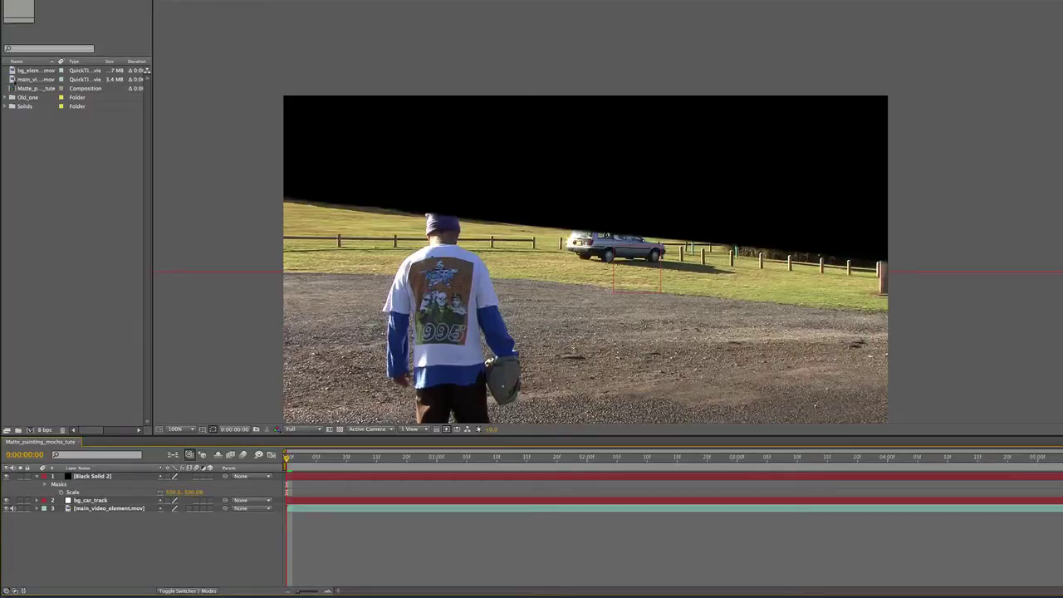
click(33, 71)
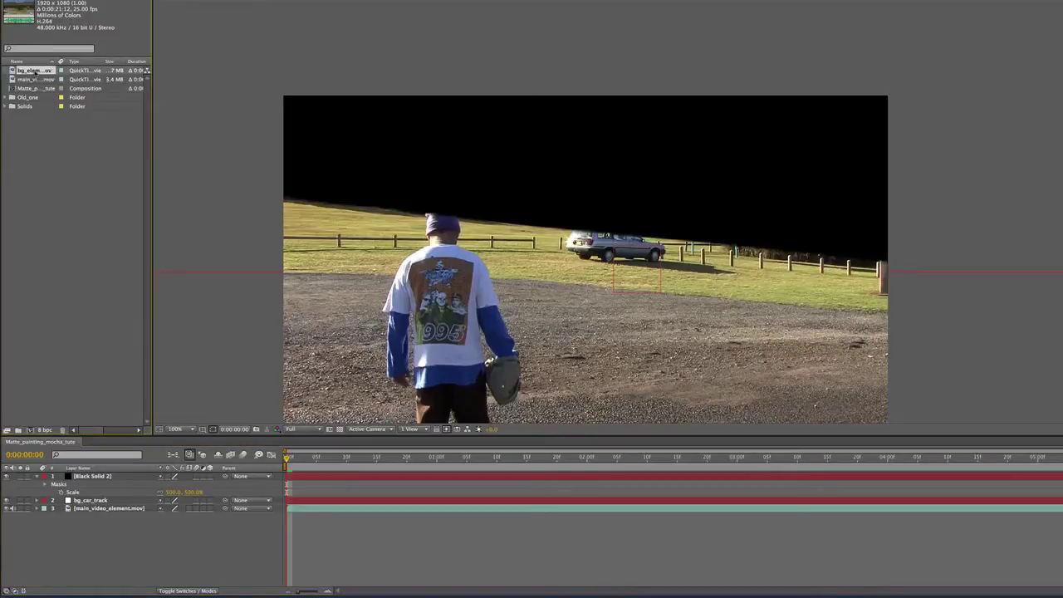
double_click(34, 71)
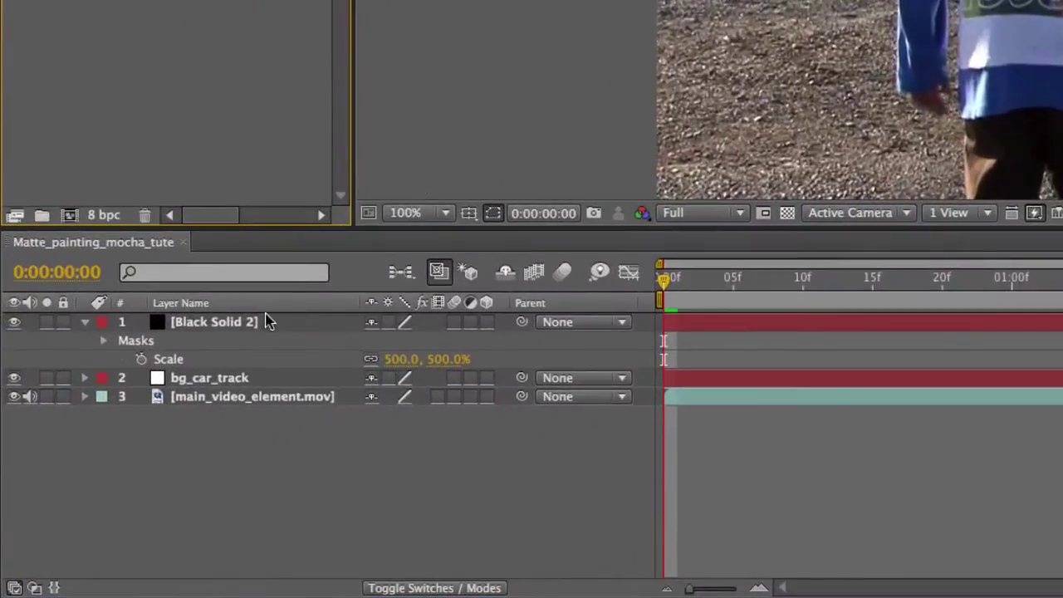
Rename Black Solid 2 to 'Matte_Line' and move bg_car_track above it
click(120, 450)
key(Return)
text(Matte_Line)
key(Return)
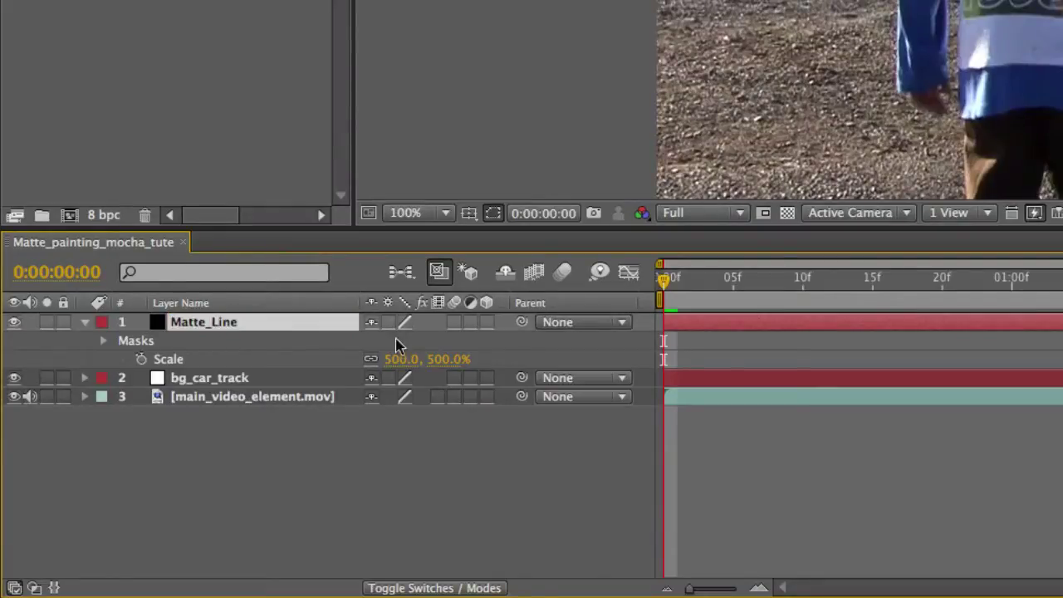
click(85, 322)
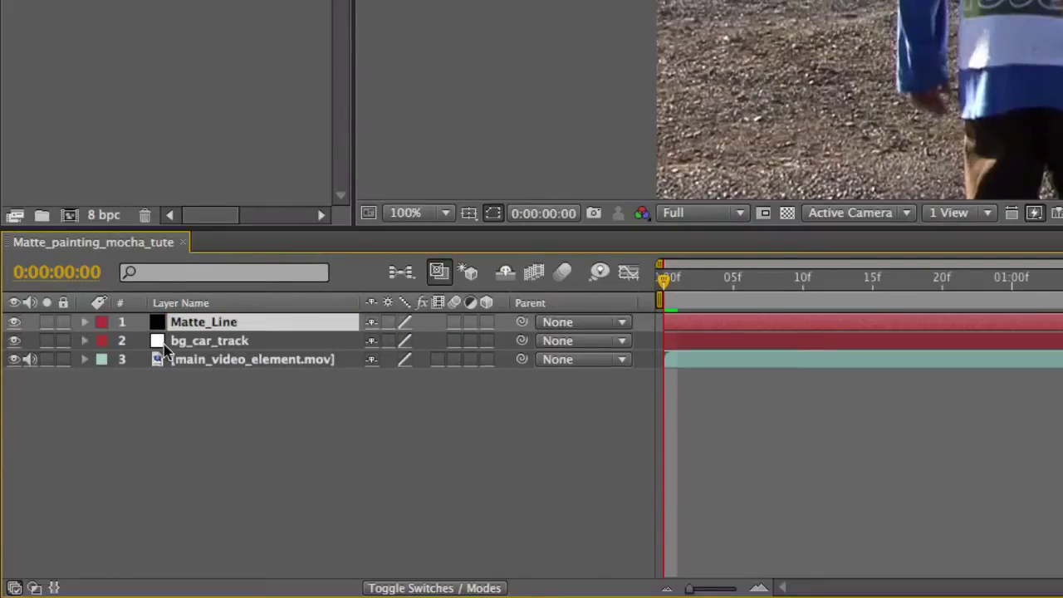
drag(226, 345, 231, 322)
Add bg_element.mov beneath Matte_Line and show the Mode and TrkMat columns
click(234, 341)
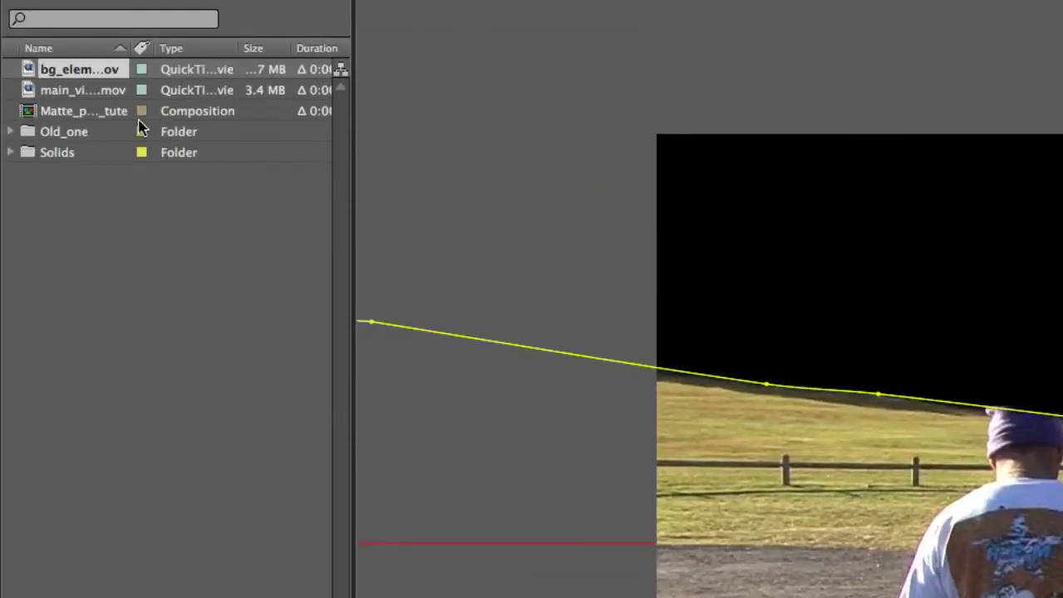
click(150, 211)
click(111, 79)
drag(111, 79, 271, 328)
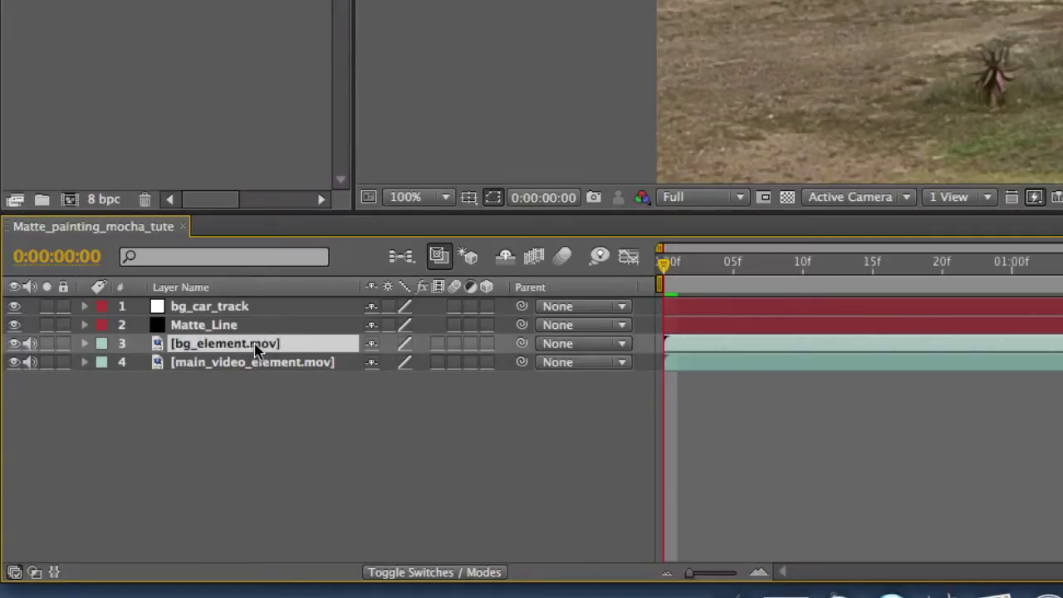
click(437, 573)
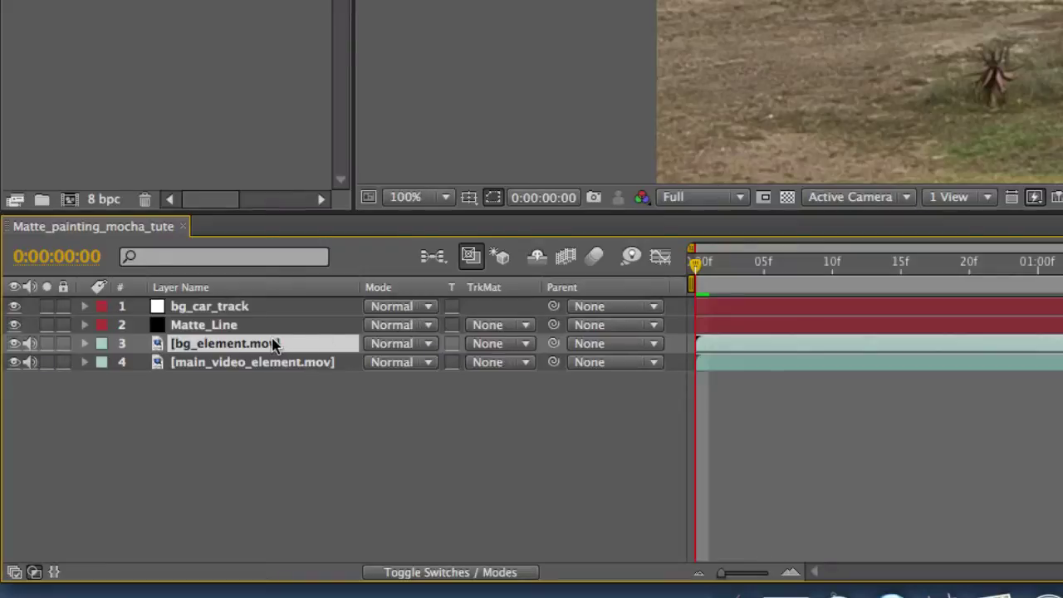
click(481, 346)
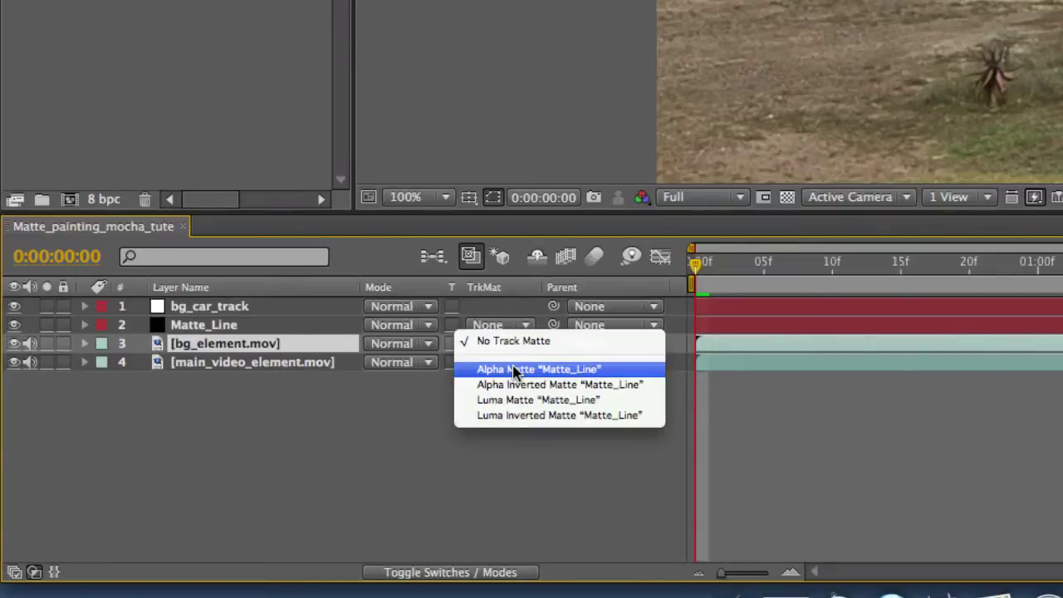
Set bg_element.mov's track matte to Alpha Matte 'Matte_Line' and confirm it reads Alpha
click(504, 374)
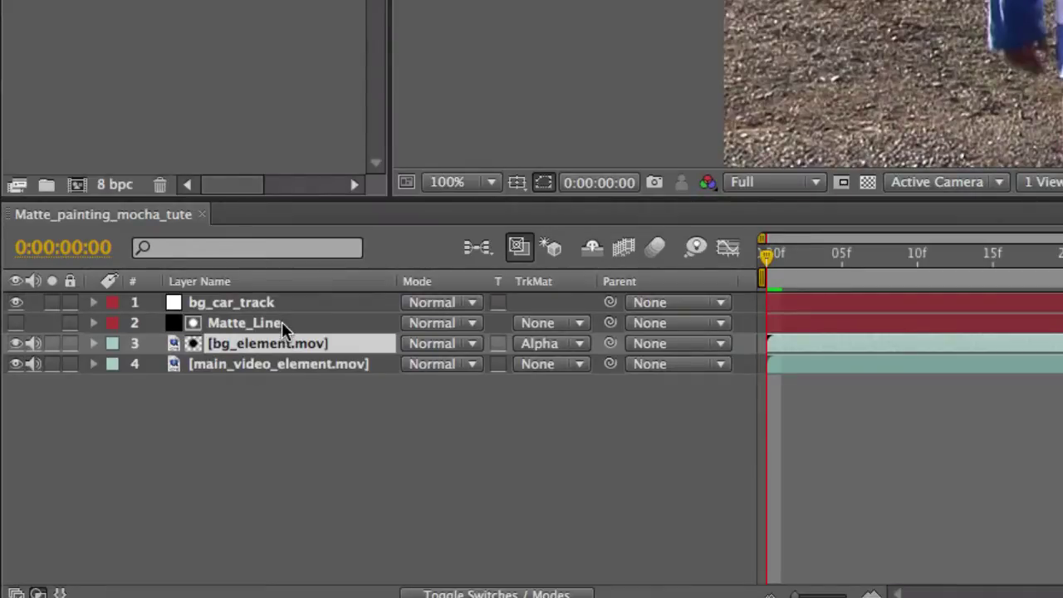
click(280, 390)
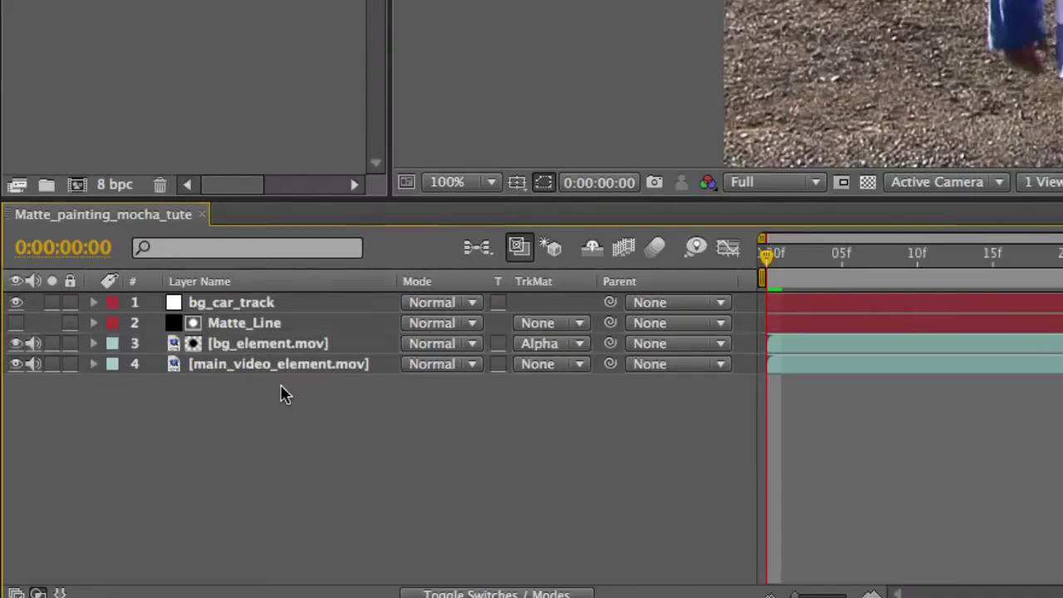
click(274, 350)
click(580, 343)
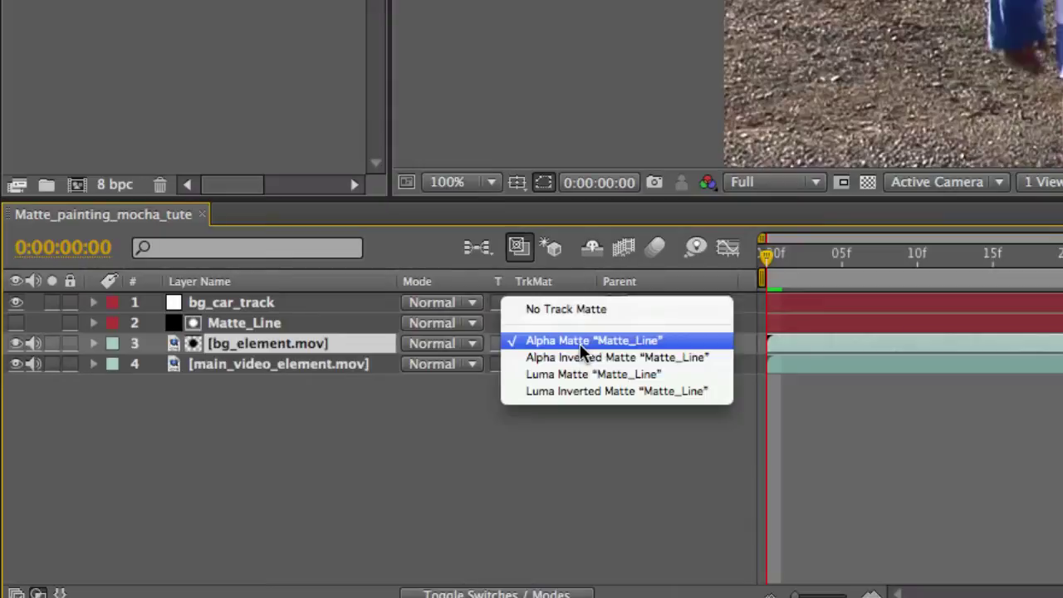
click(344, 338)
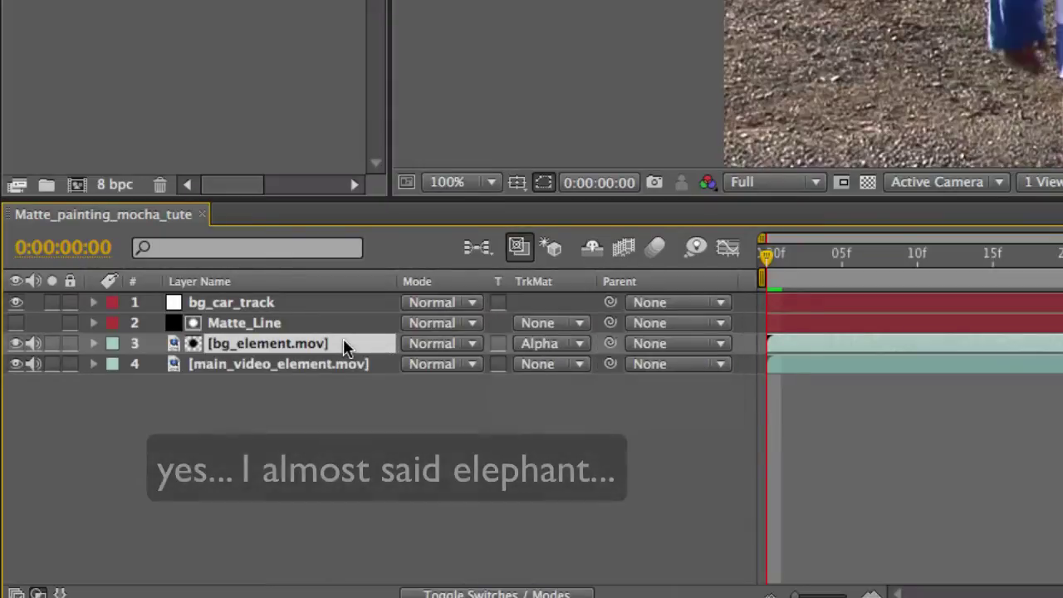
click(295, 326)
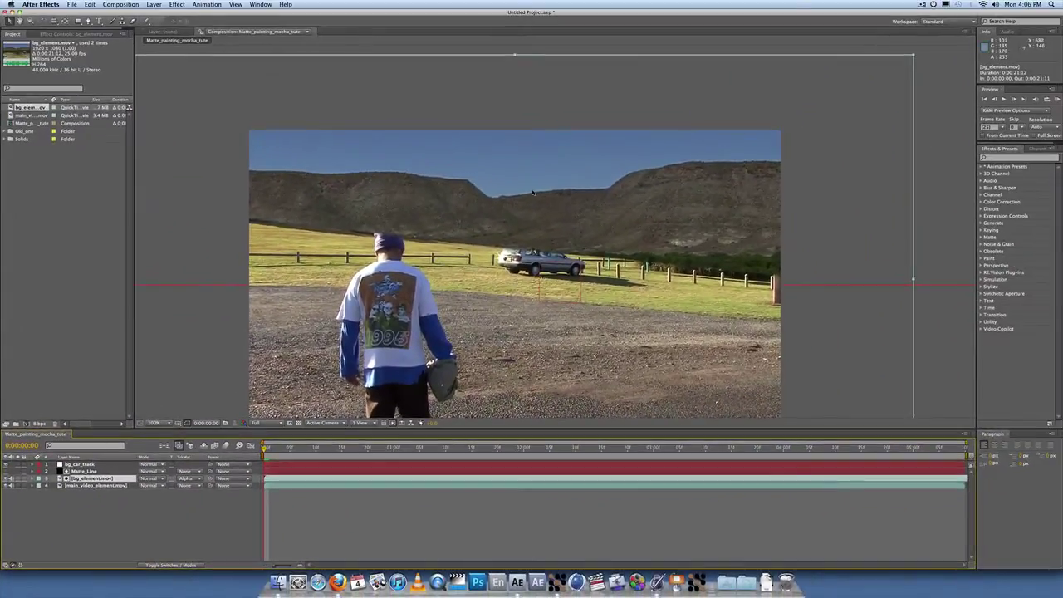
Reposition bg_element.mov and scale it to 79% to show the mountains and sky
drag(534, 175, 490, 148)
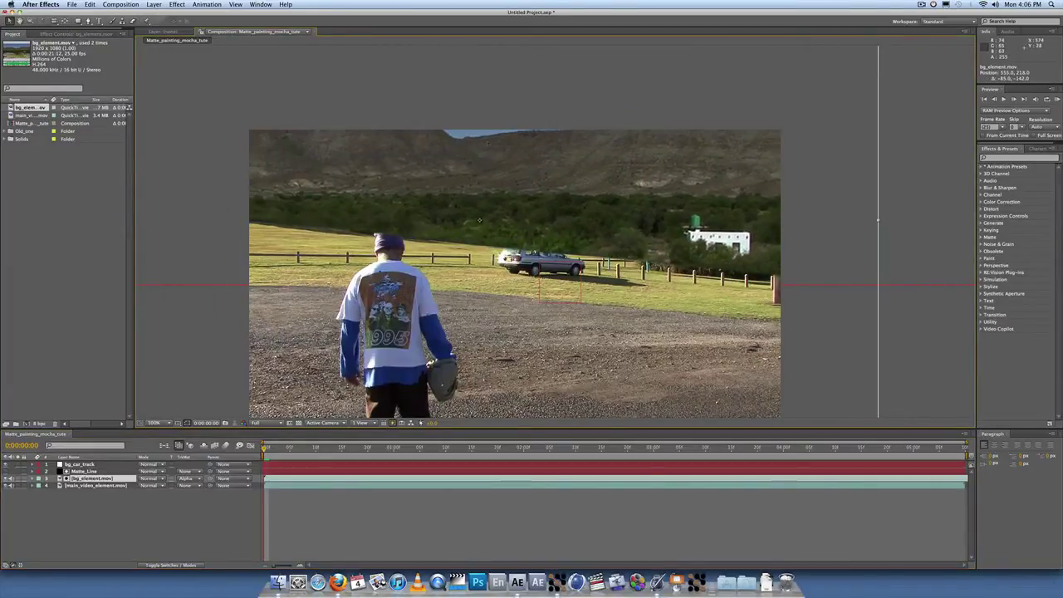
key(s)
mouse_move(963, 384)
mouse_down()
mouse_move(937, 384)
mouse_move(948, 384)
mouse_up()
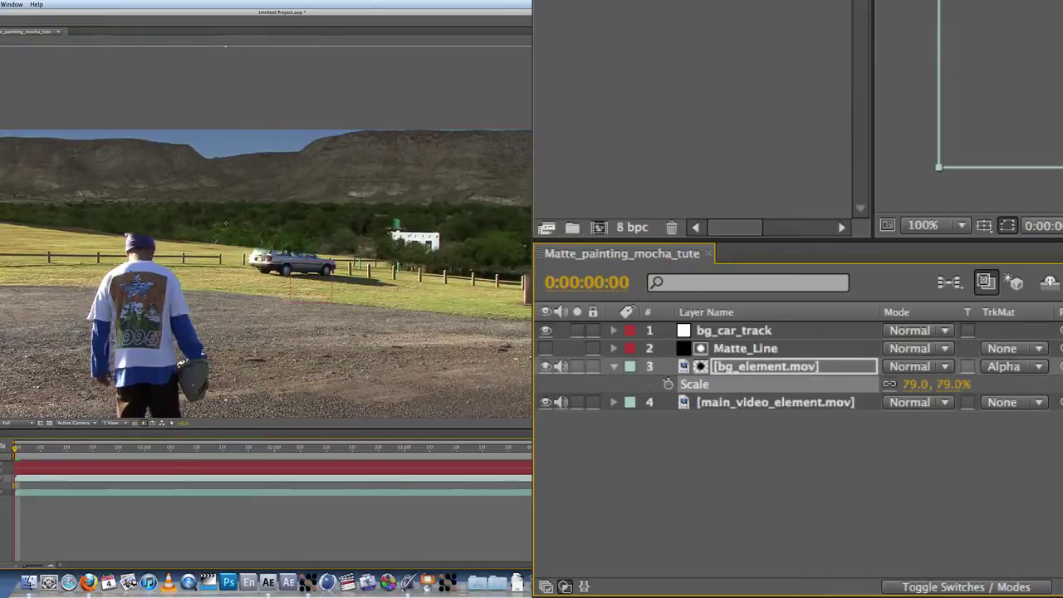
drag(375, 99, 381, 172)
Rotate bg_element.mov to +3.0° to match the footage's tilt
key(r)
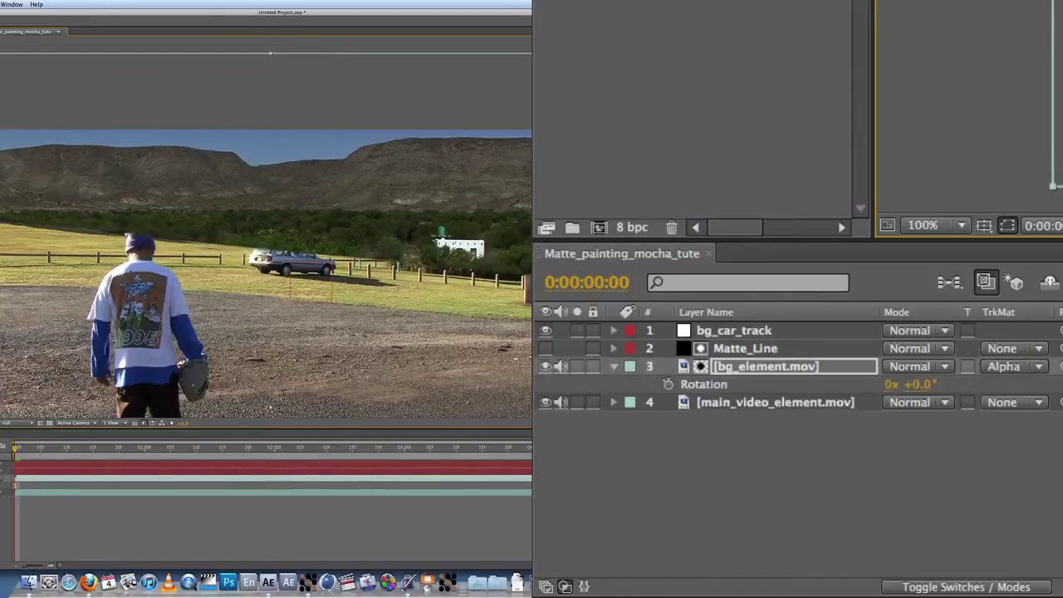
drag(920, 384, 924, 383)
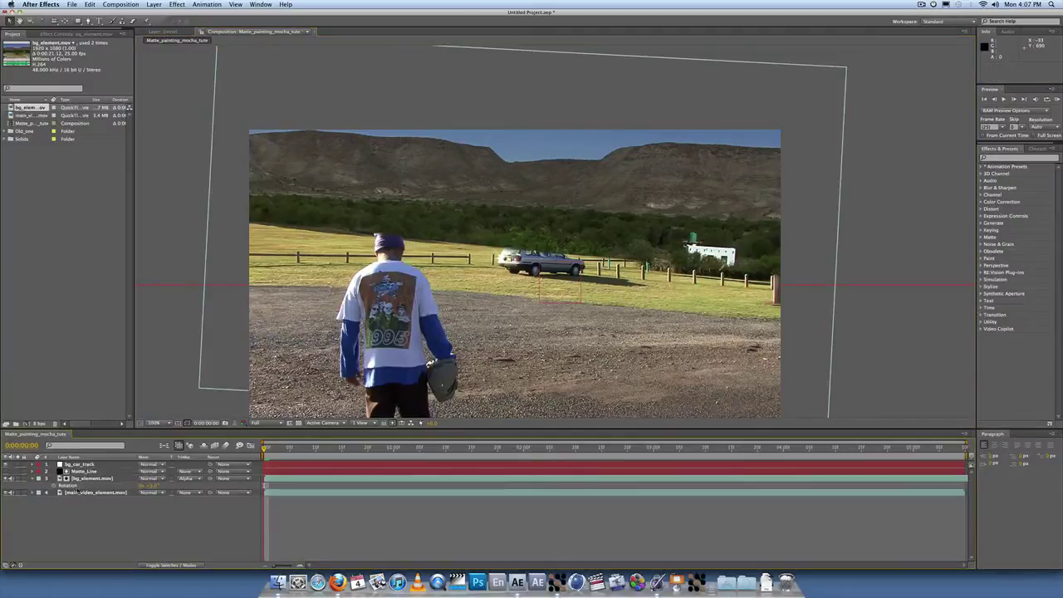
key(r)
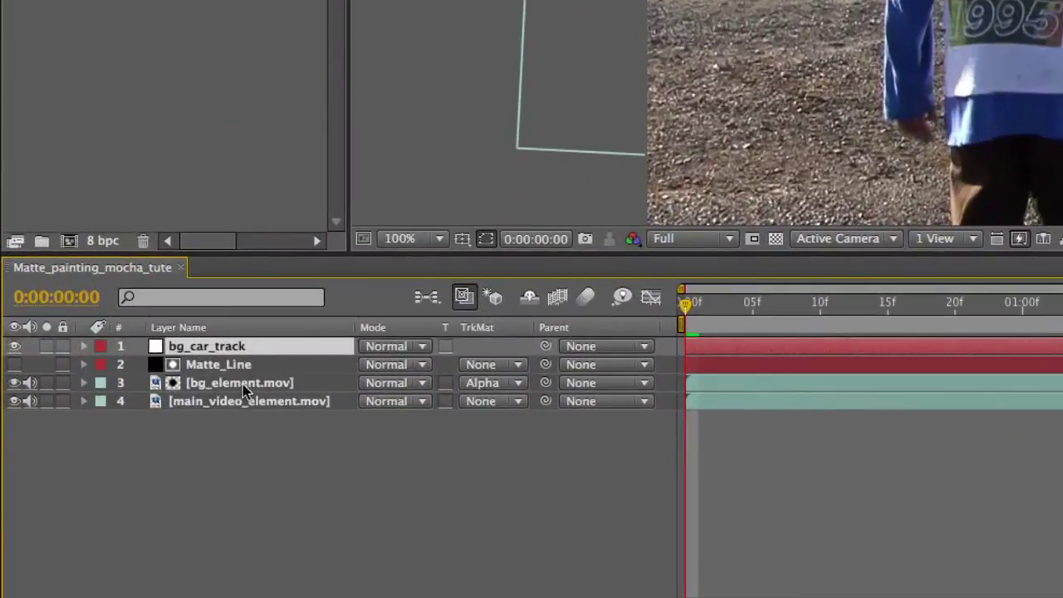
click(244, 386)
Parent bg_element.mov to bg_car_track
click(247, 345)
click(246, 387)
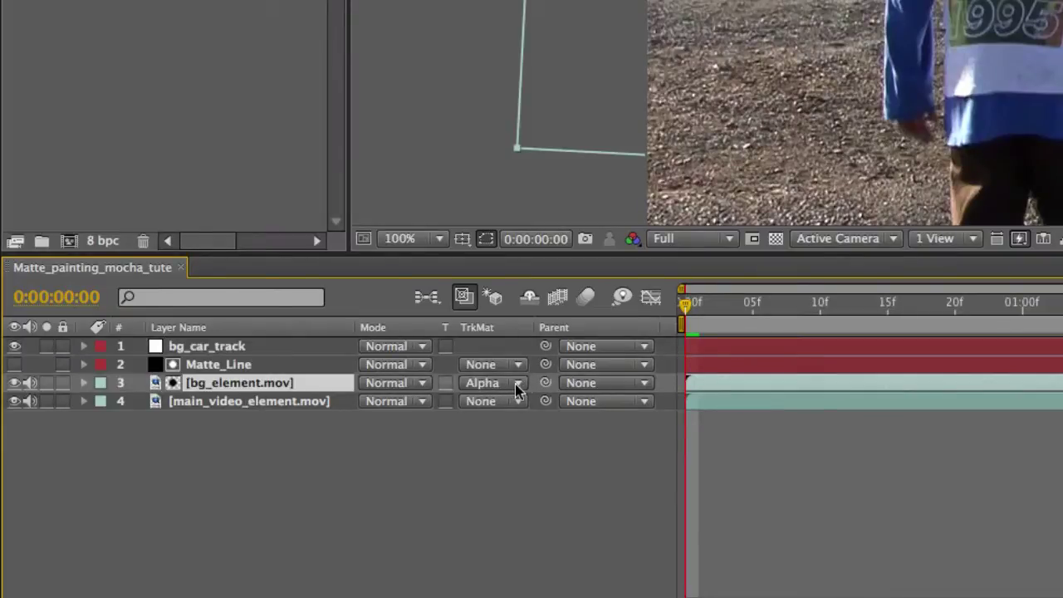
drag(546, 382, 239, 346)
click(646, 387)
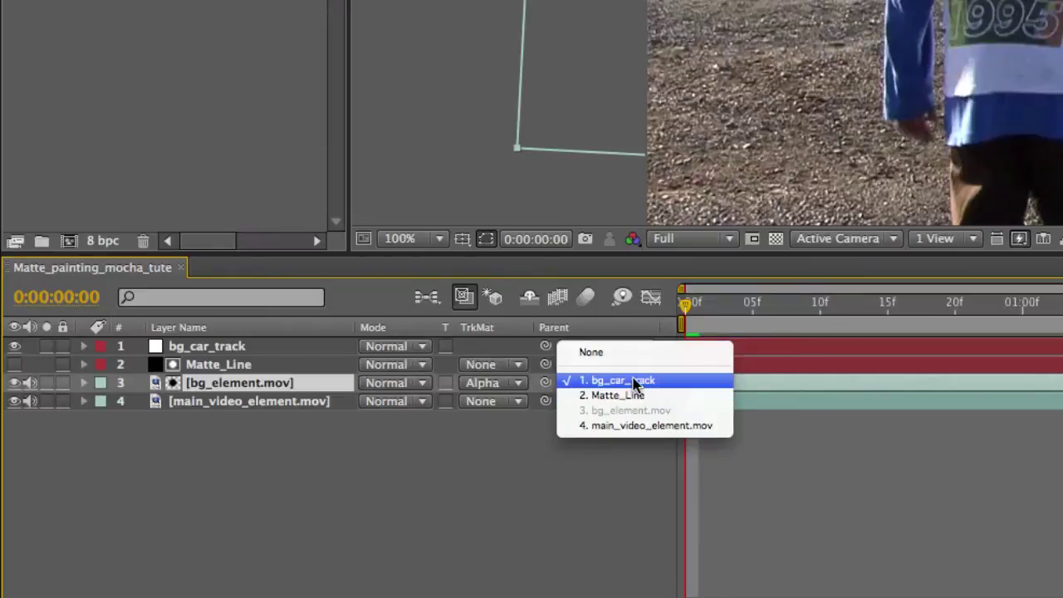
click(633, 382)
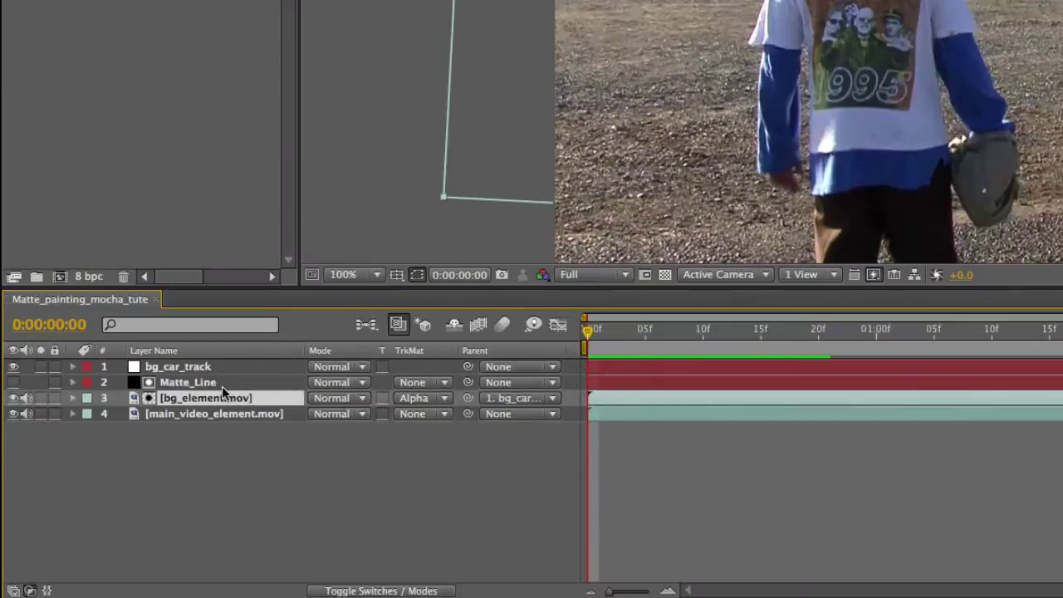
Parent Matte_Line to bg_car_track and play the composite from 0:00:01:20
click(204, 368)
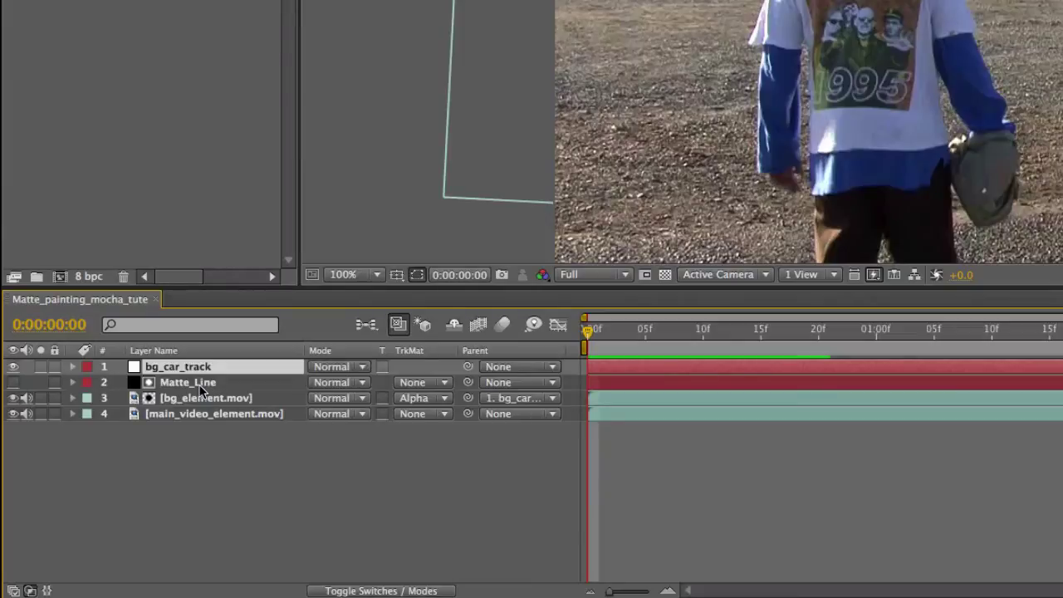
click(199, 387)
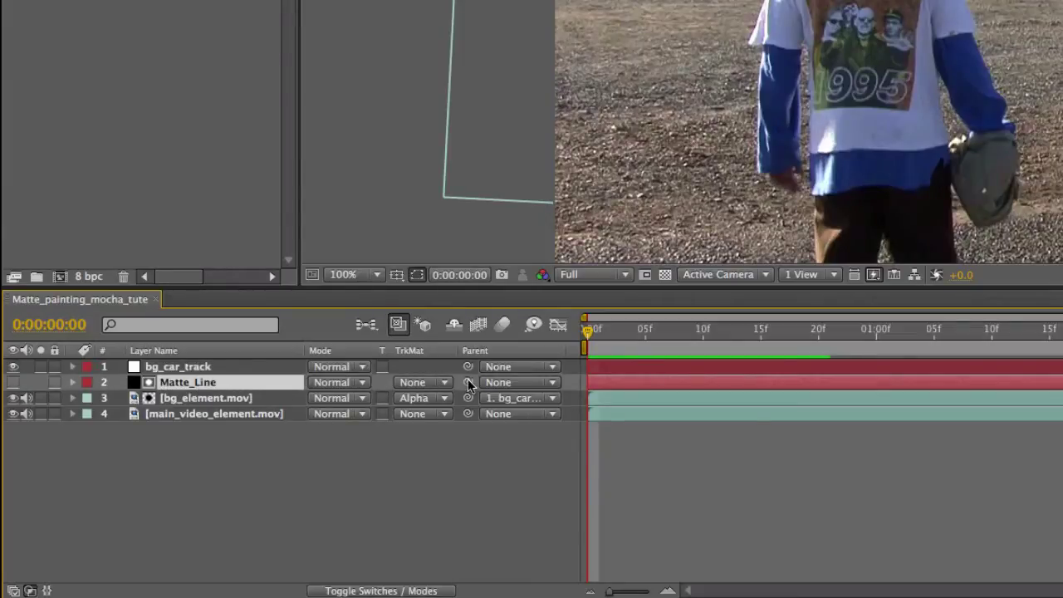
drag(468, 383, 198, 367)
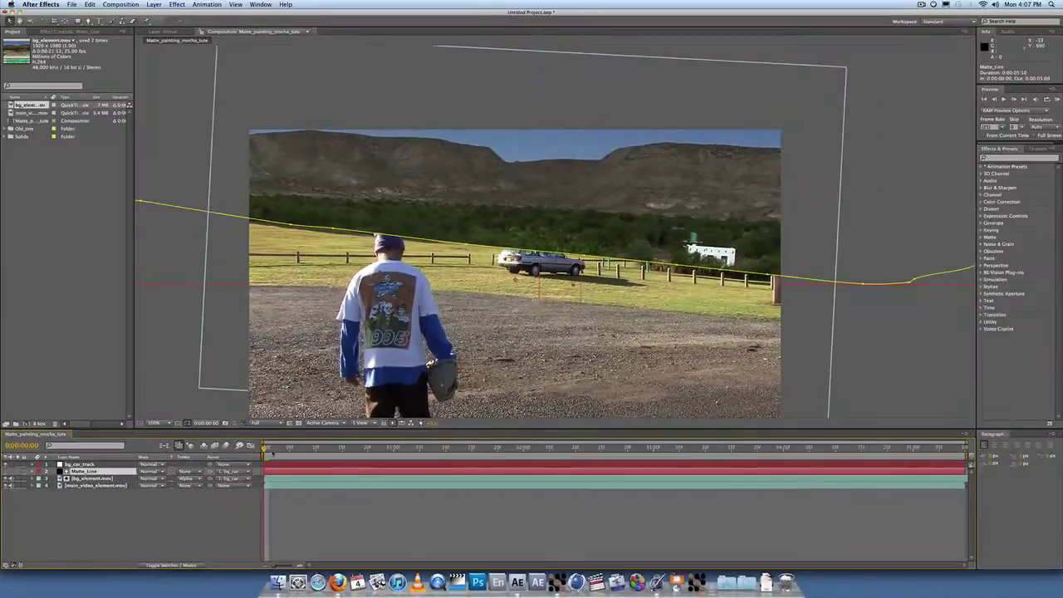
drag(264, 449, 497, 462)
key(space)
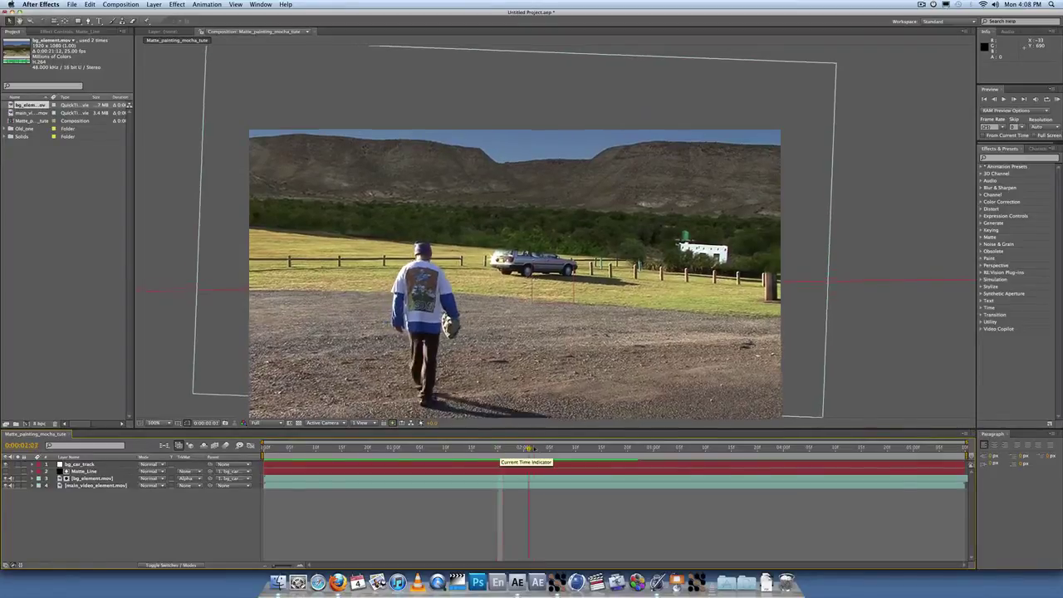
Preview the composite from 0:00:01:20, then again from 0:00:01:08
key(space)
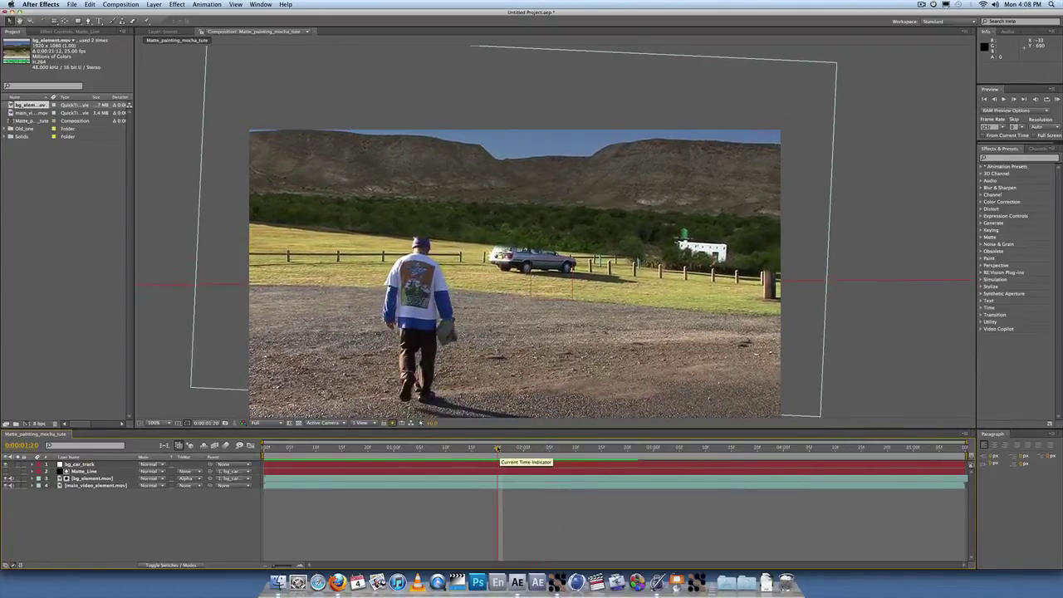
key(space)
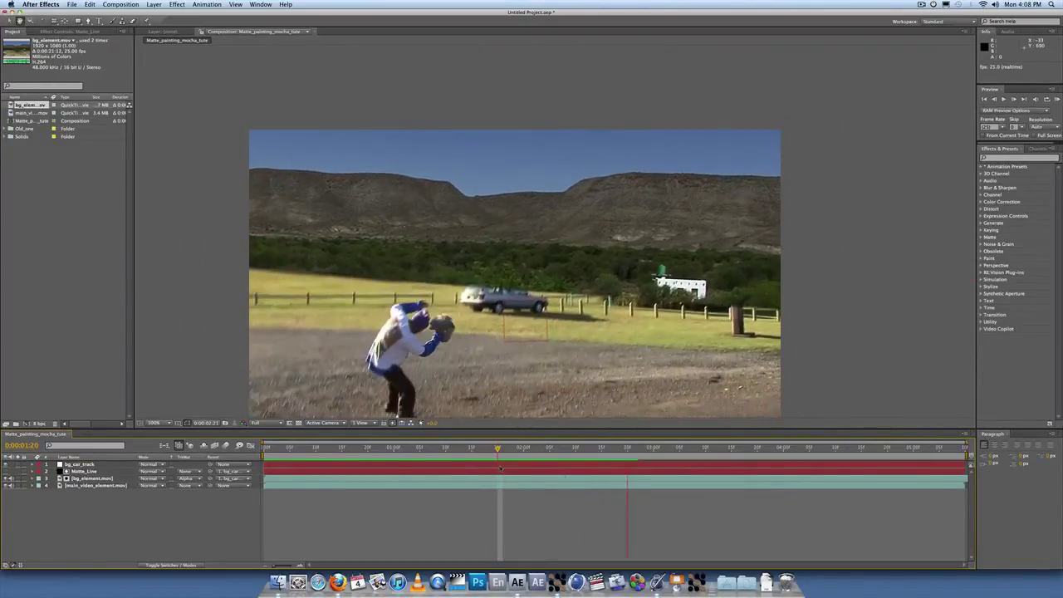
key(space)
drag(497, 449, 435, 449)
key(space)
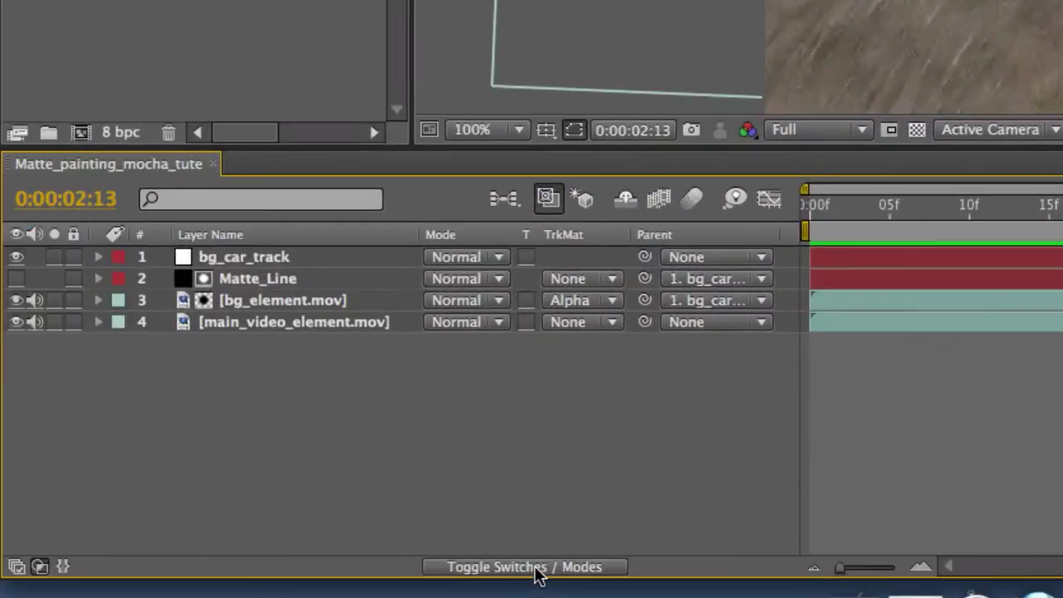
click(536, 568)
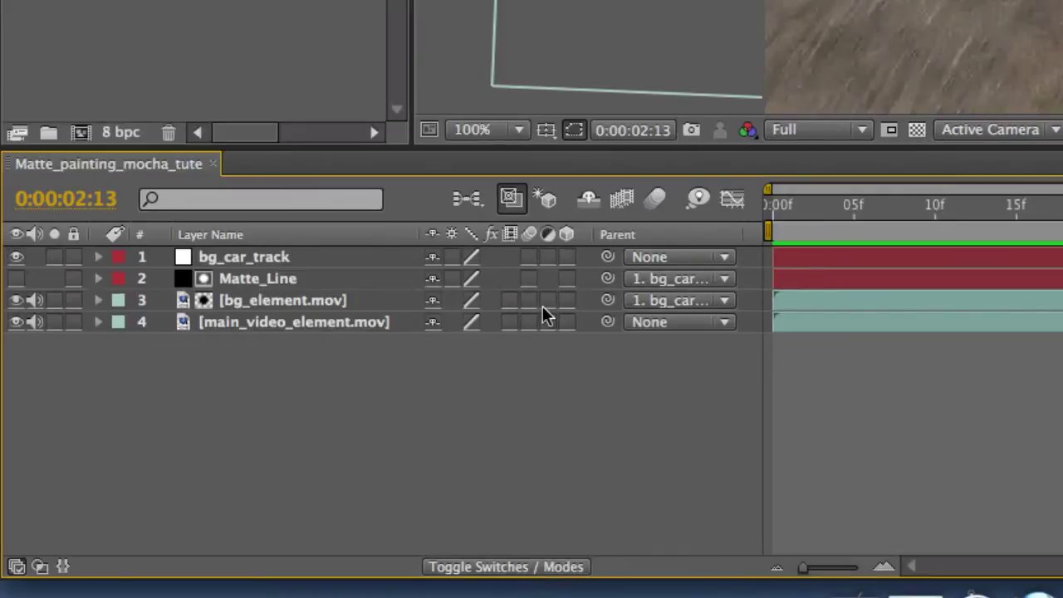
Select bg_element.mov and scrub back to the sharper frame at 0:00:01:08
click(301, 299)
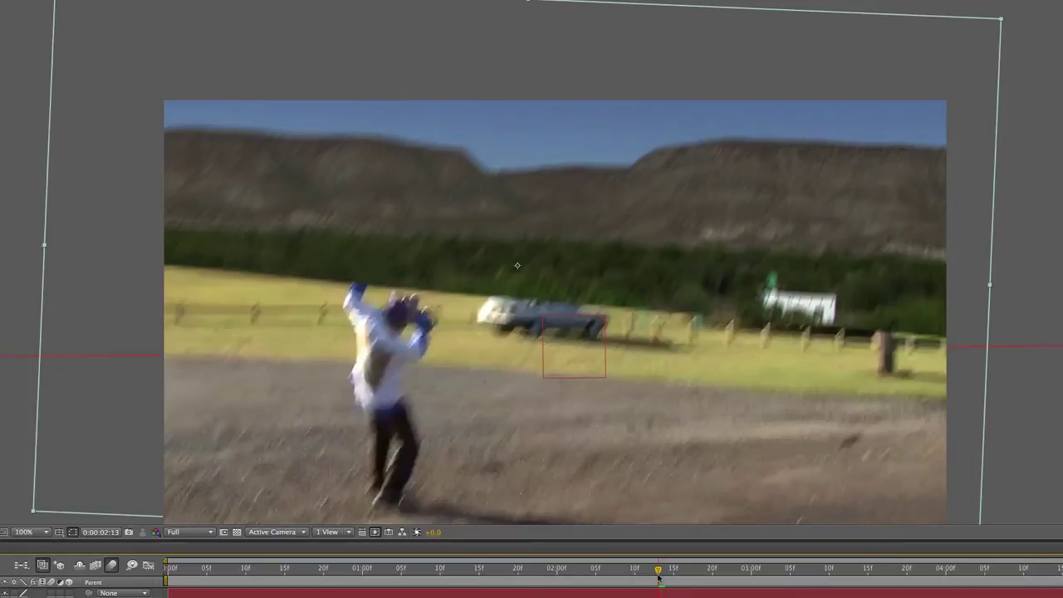
drag(656, 573, 650, 573)
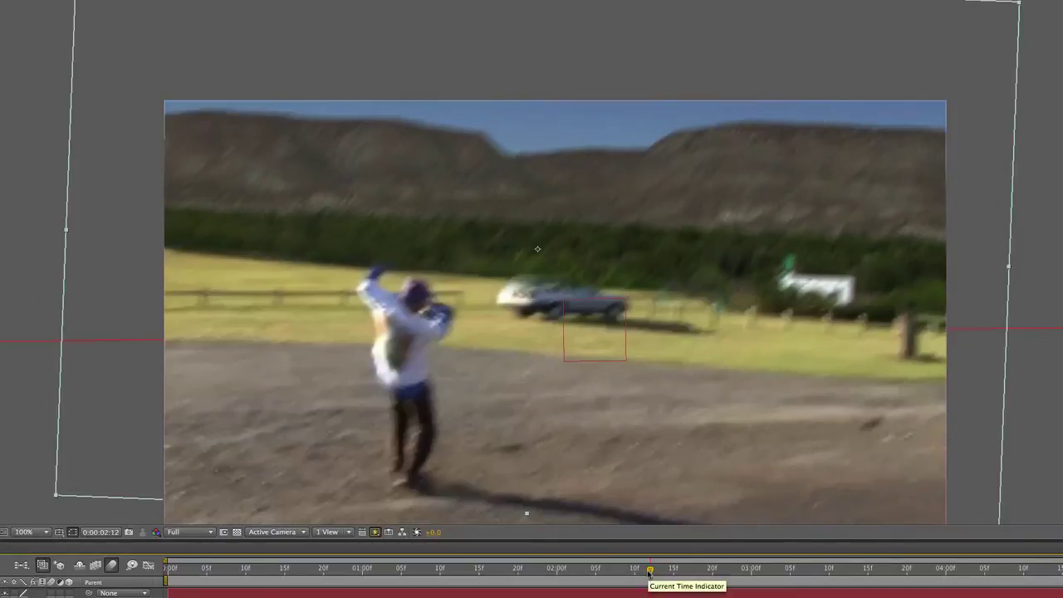
drag(610, 572, 573, 570)
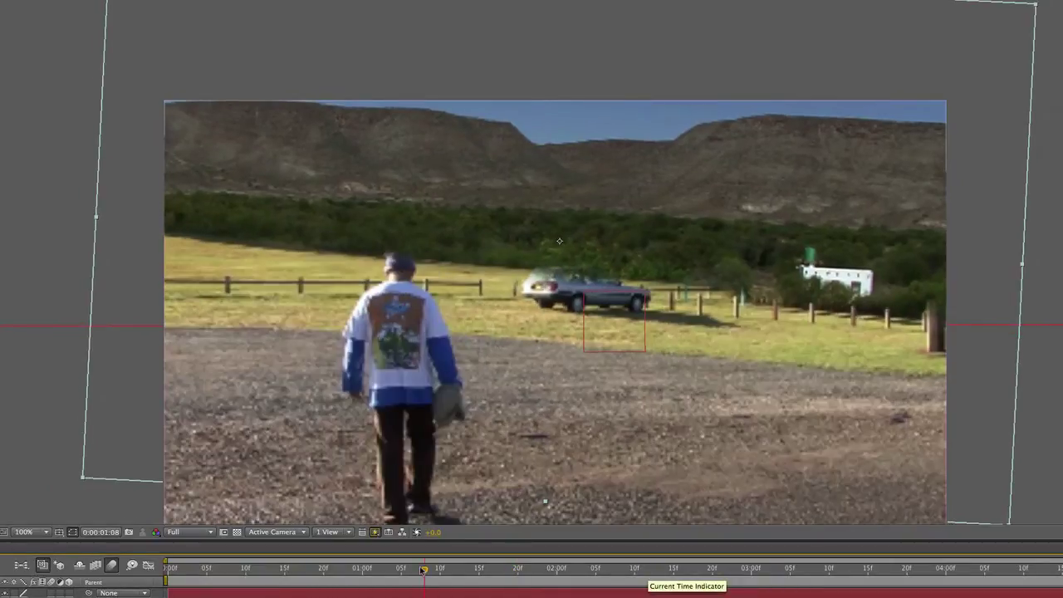
Zoom the viewer to 400%, inspect the house, person and car, then select Matte_Line
scroll(618, 259, up, 2)
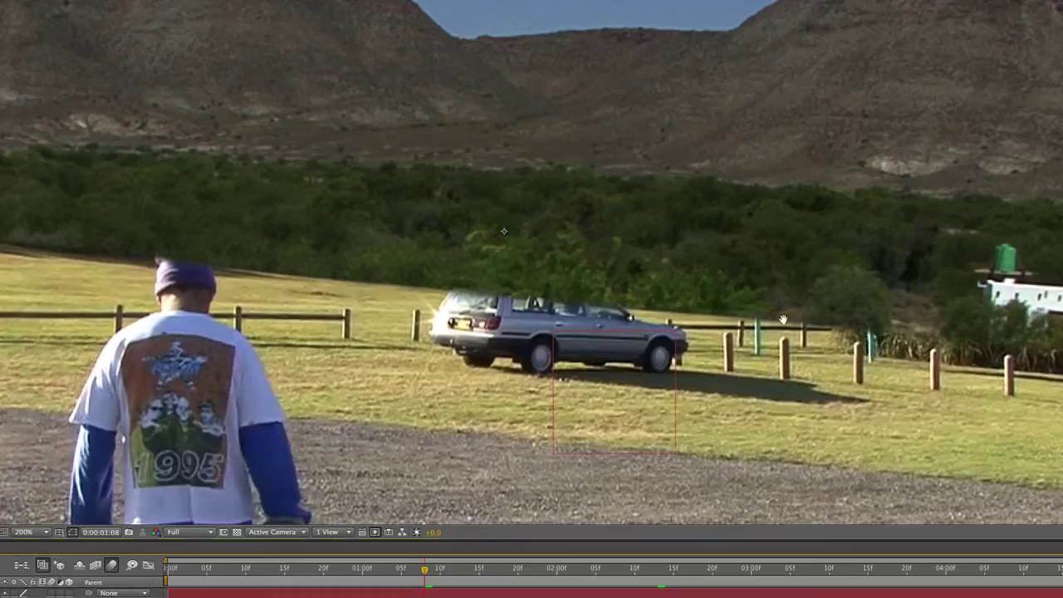
scroll(618, 259, right, 5)
scroll(618, 258, up, 2)
drag(431, 279, 1055, 289)
drag(17, 332, 323, 303)
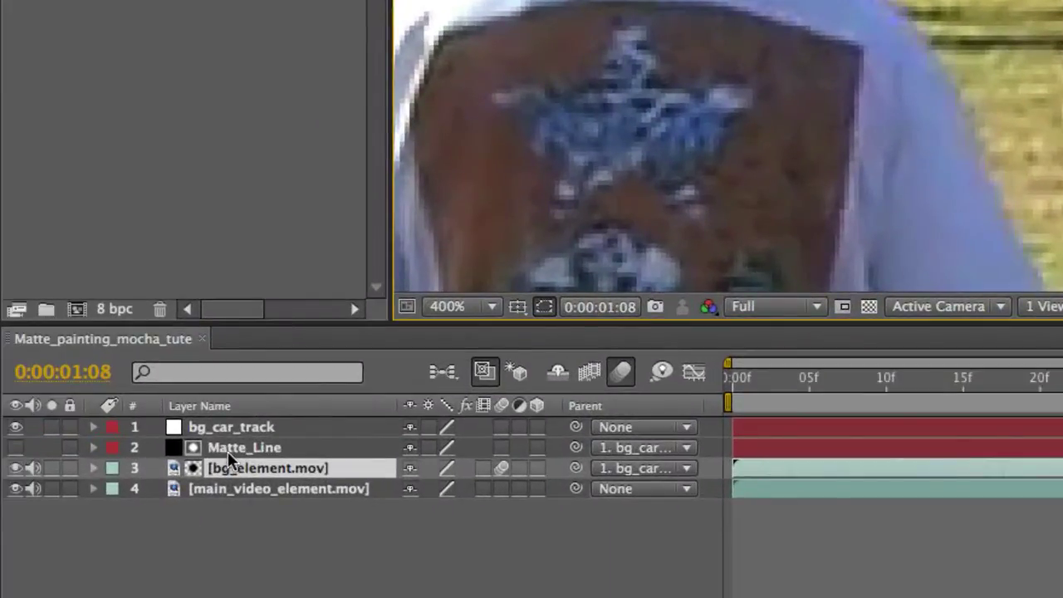
click(238, 452)
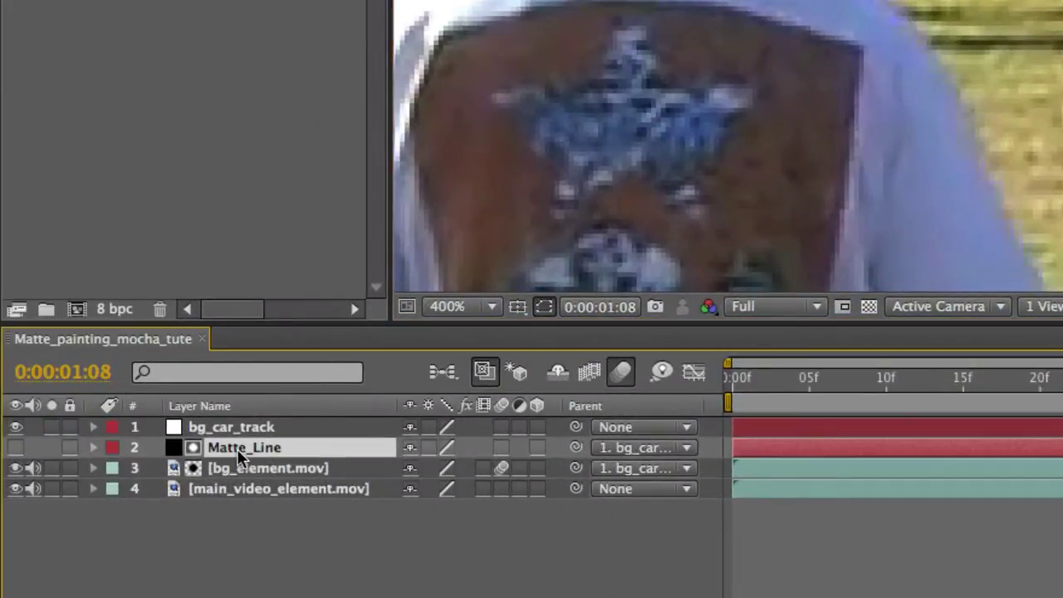
Set Matte_Line's Mask Feather to 3.0 pixels after trying 15
key(f)
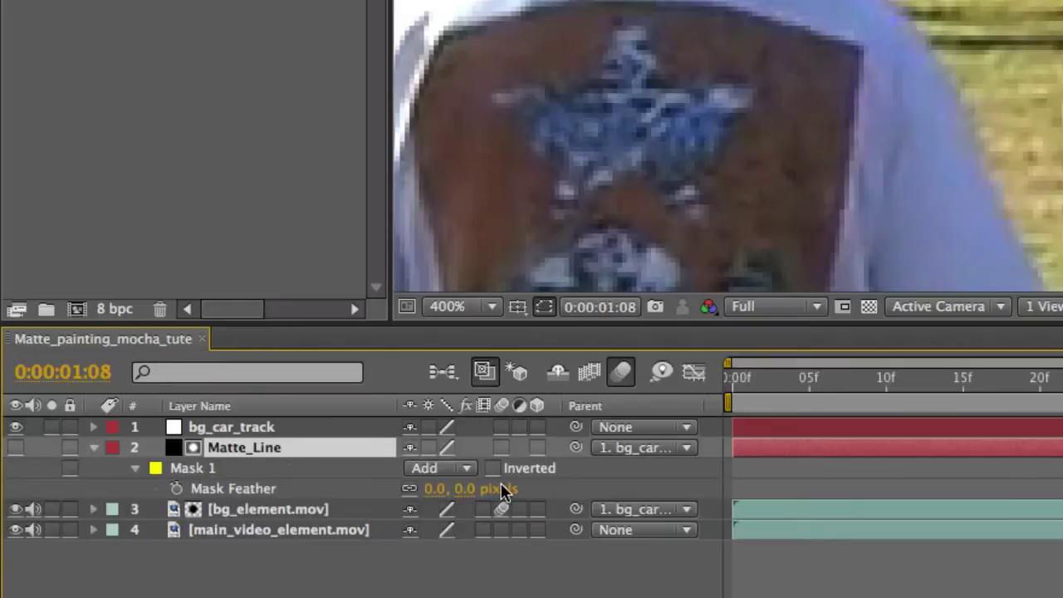
drag(467, 494, 483, 488)
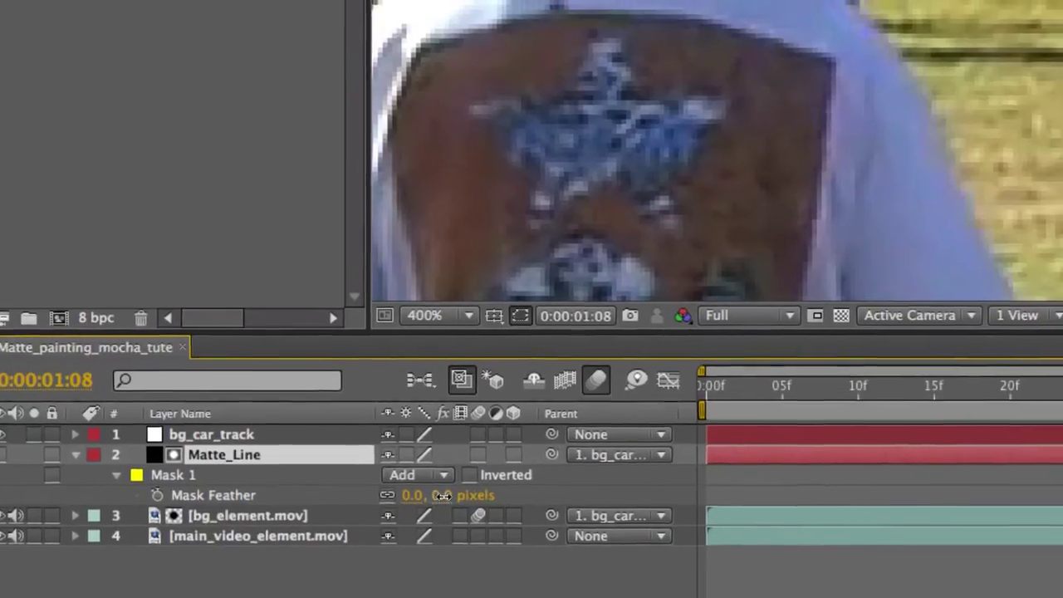
drag(384, 516, 363, 515)
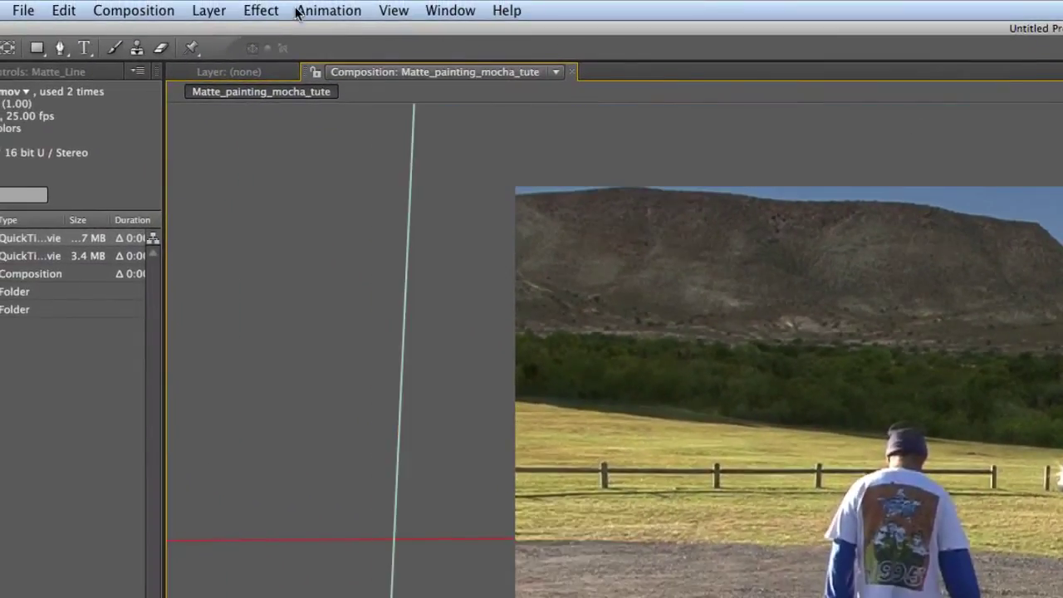
Save the frame as Photoshop Layers named Matte_painting_mocha_tute_1_22.psd in 5. Still Assets, accepting the warning
click(133, 8)
mouse_move(201, 230)
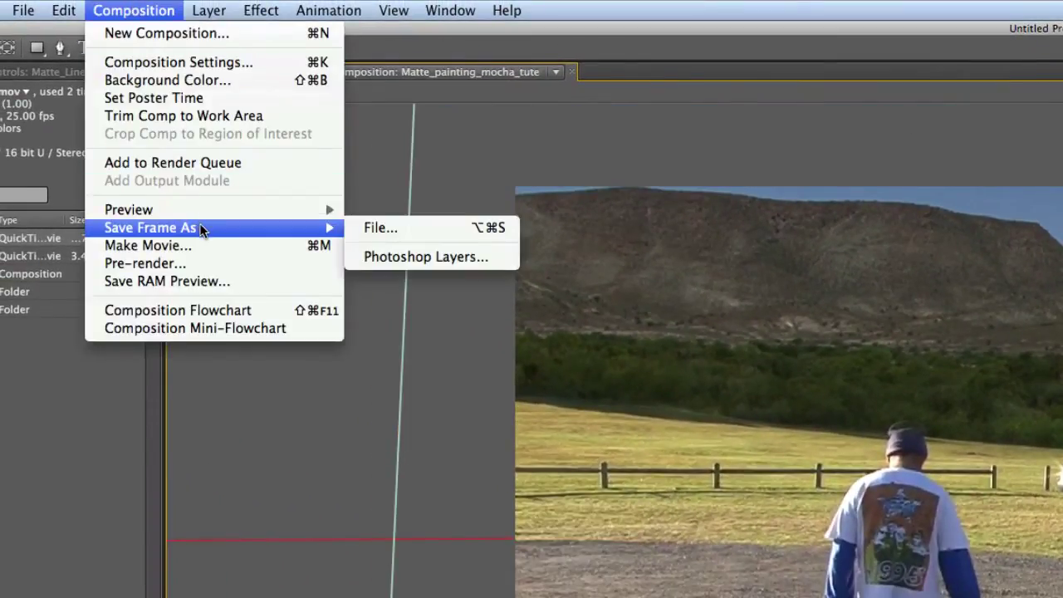
click(465, 257)
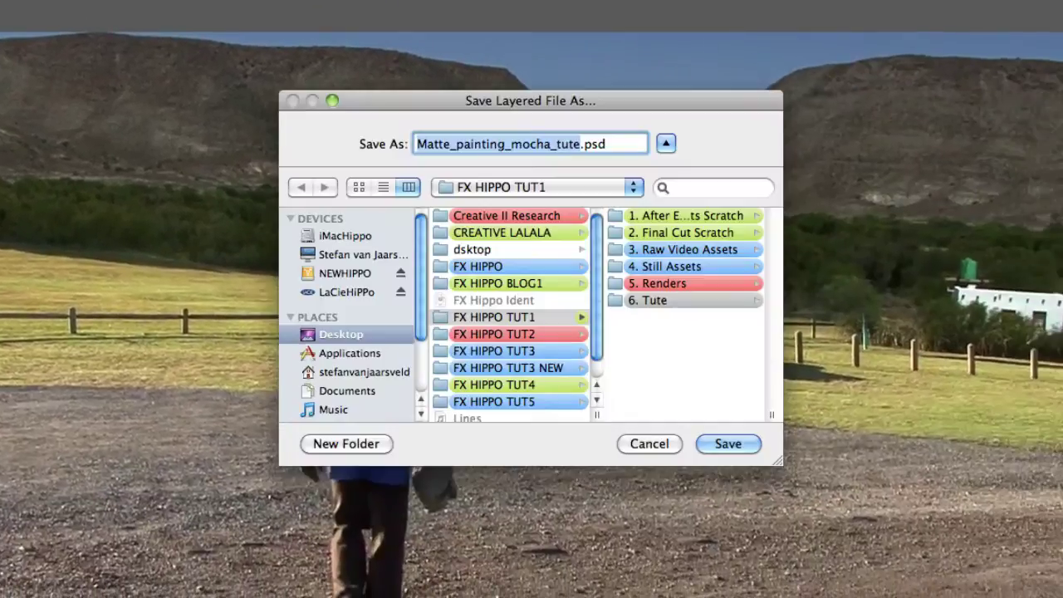
key(Return)
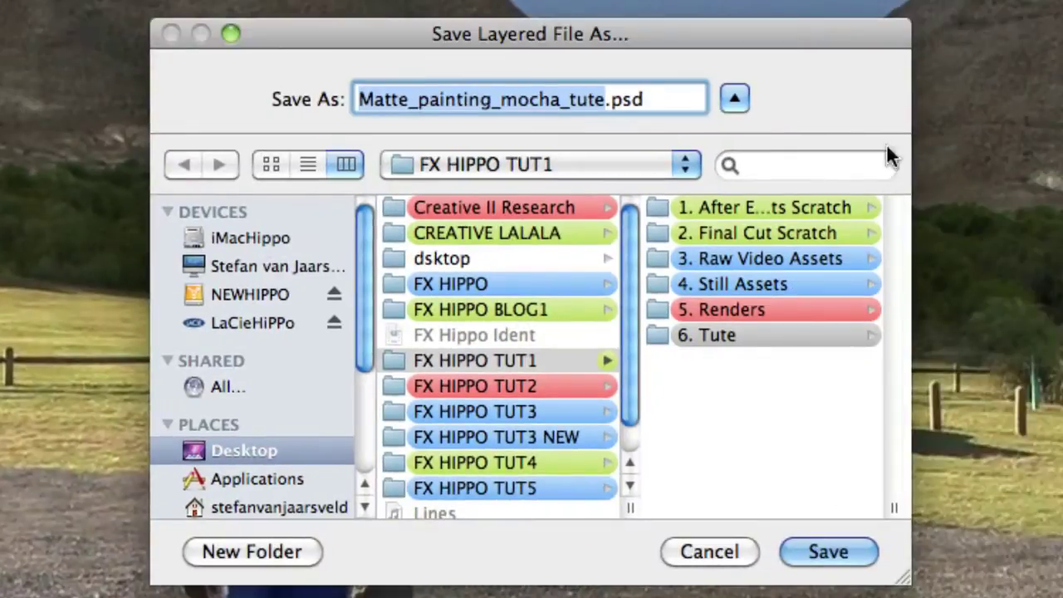
click(610, 100)
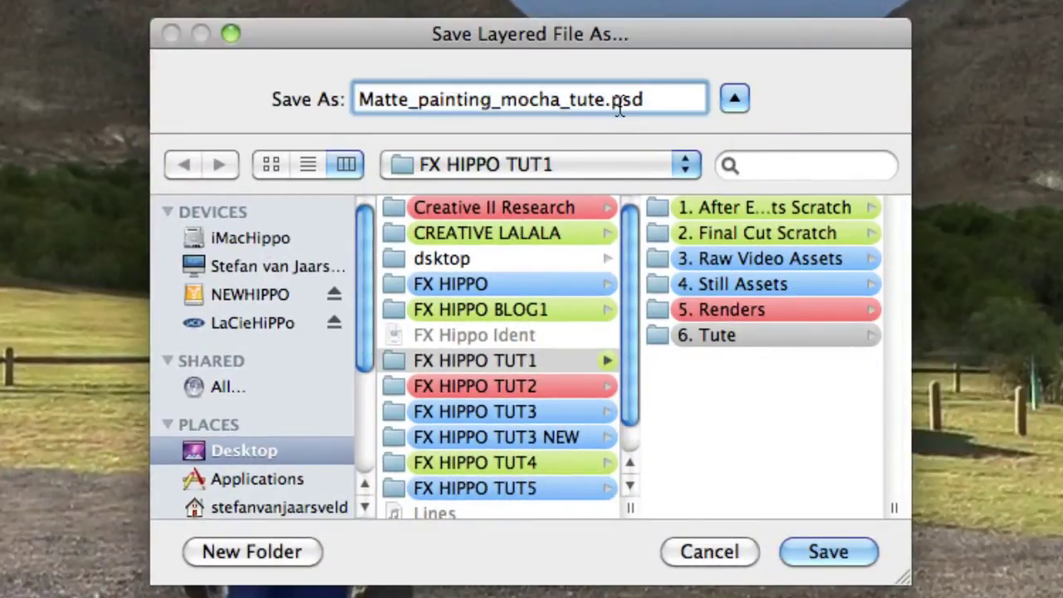
text(_1_22)
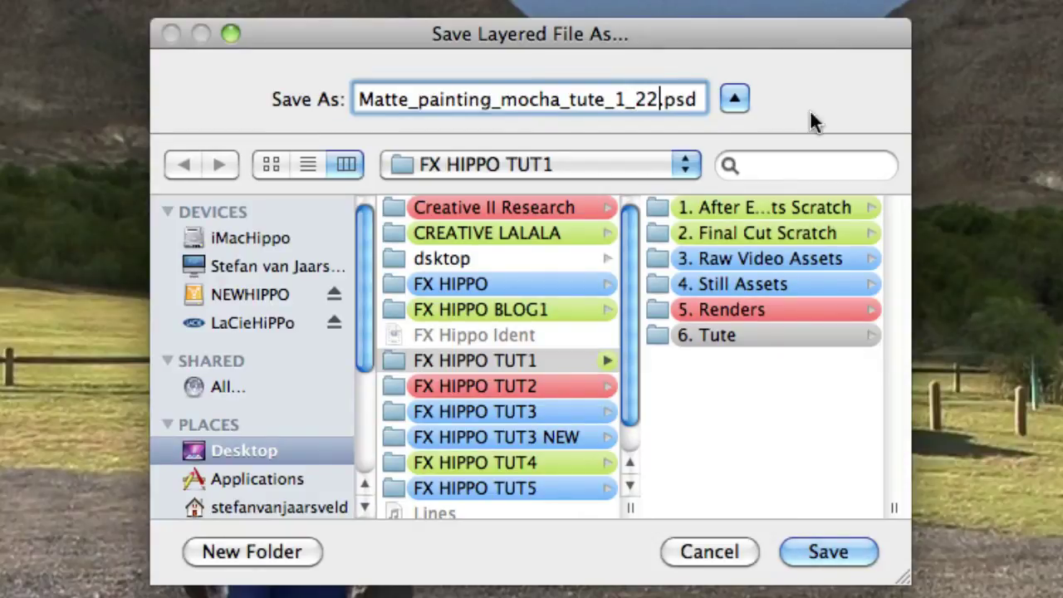
click(553, 437)
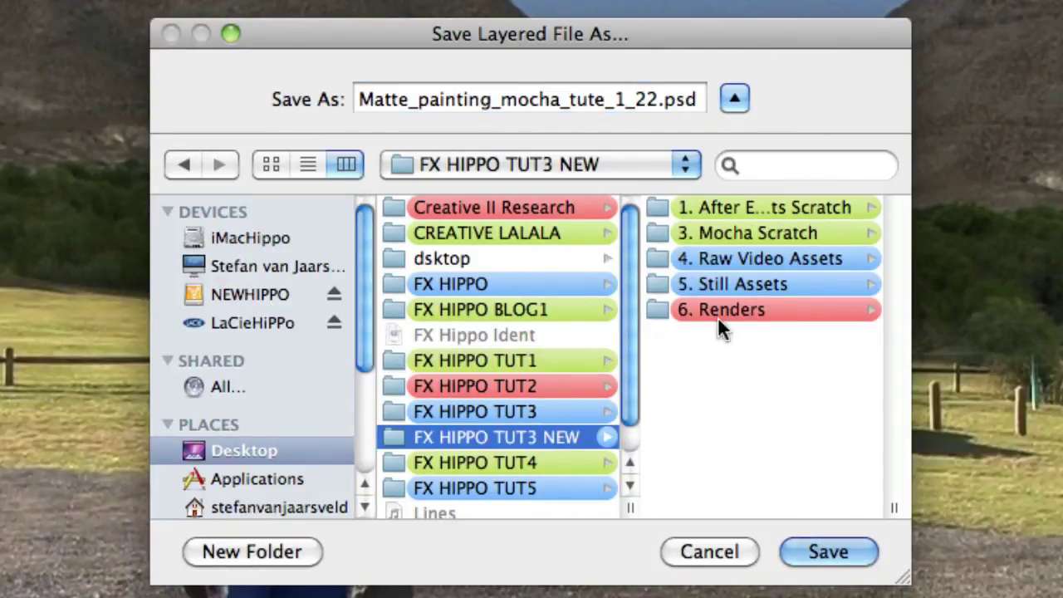
click(761, 283)
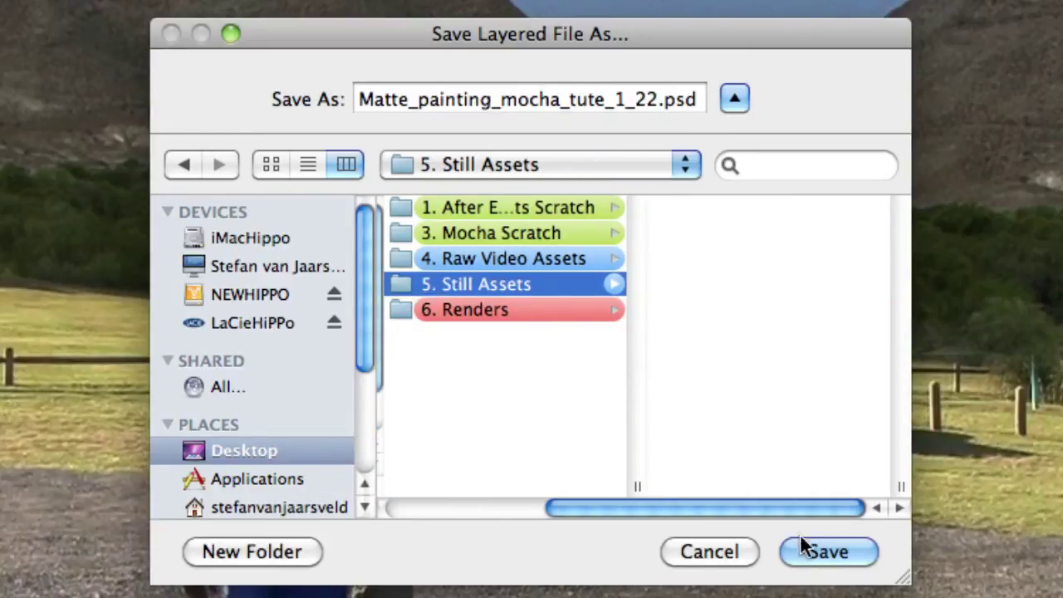
click(810, 550)
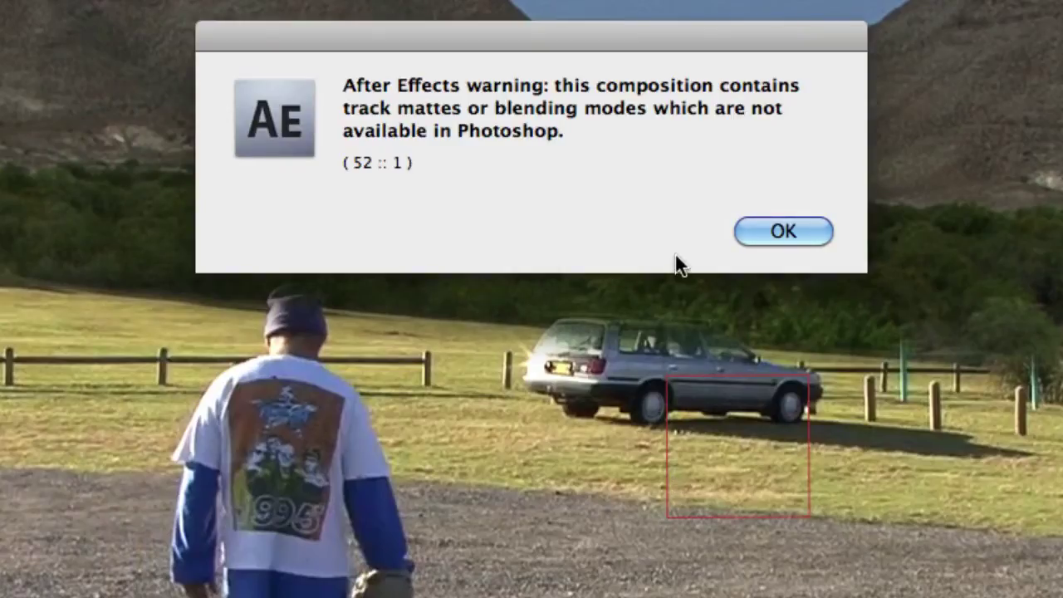
click(784, 233)
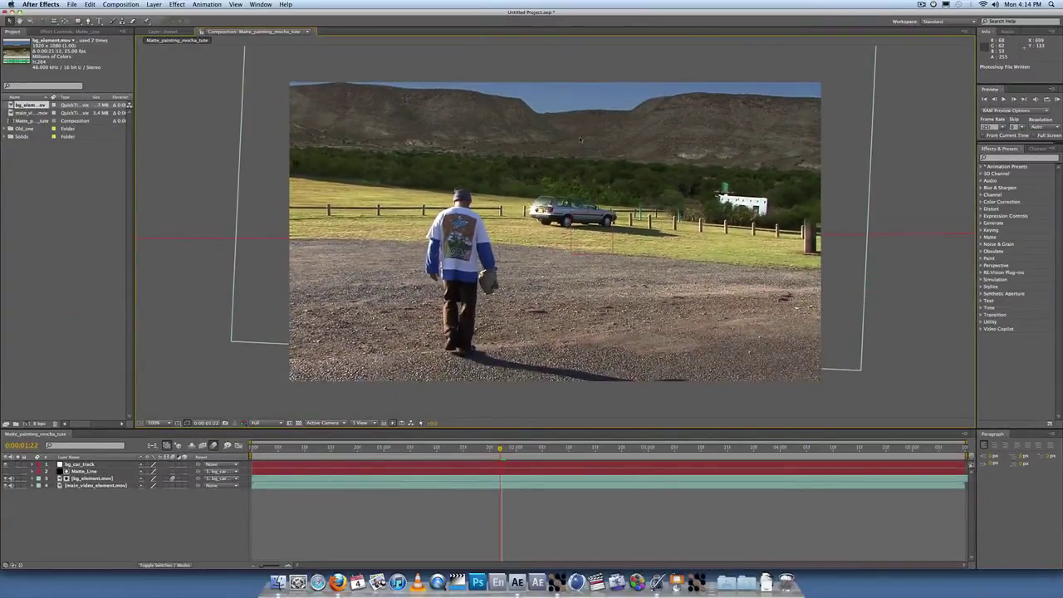
Launch Photoshop and open Matte_painting_mocha_tute_1_22.psd from Desktop > FX HIPPO TUT3 NEW > 5. Still Assets
click(478, 581)
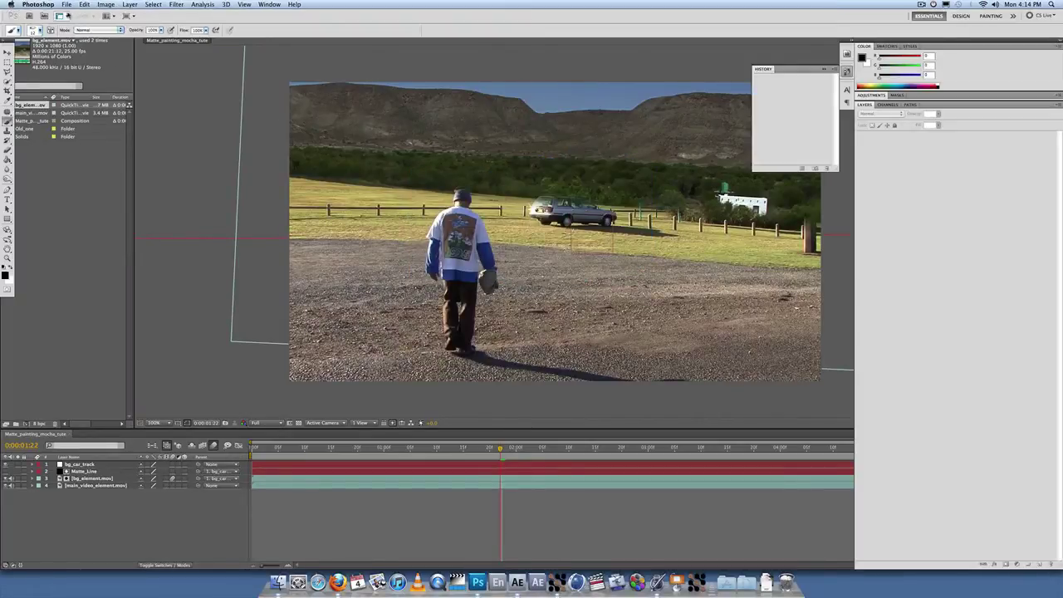
click(67, 5)
click(79, 26)
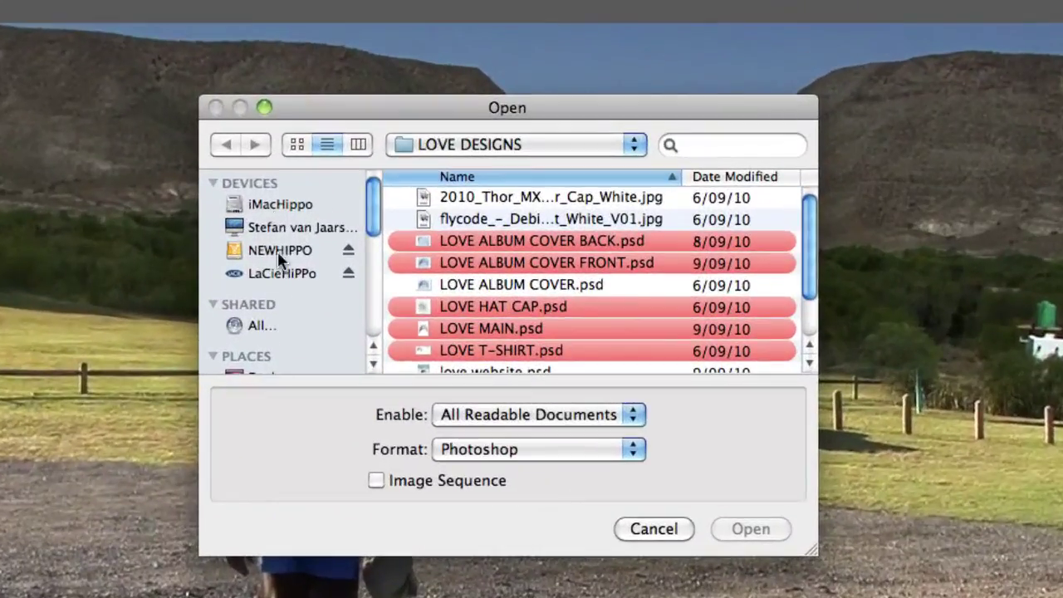
scroll(271, 332, down, 2)
click(287, 350)
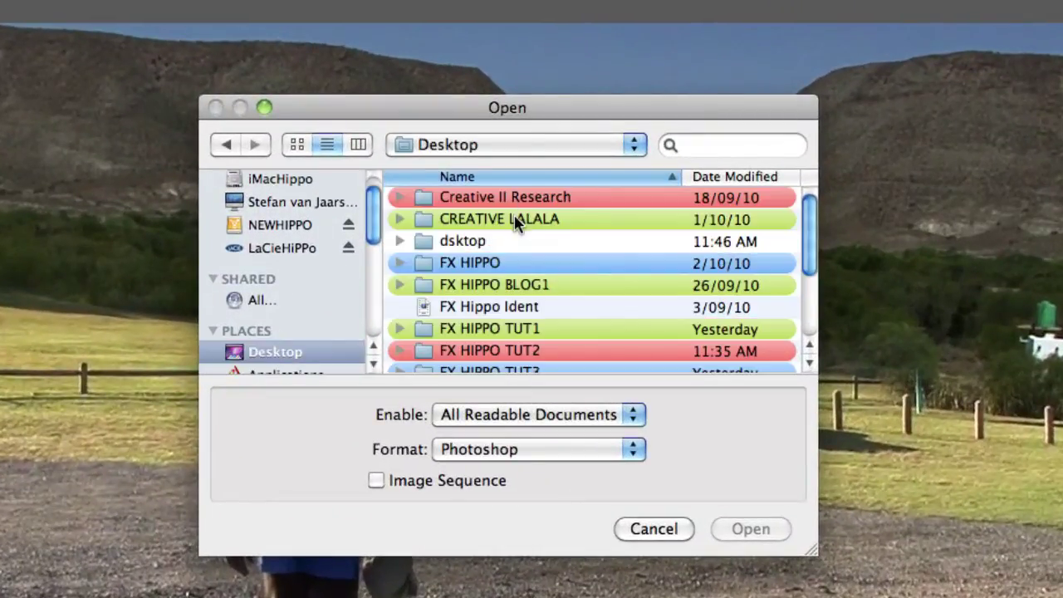
scroll(515, 215, down, 4)
double_click(594, 309)
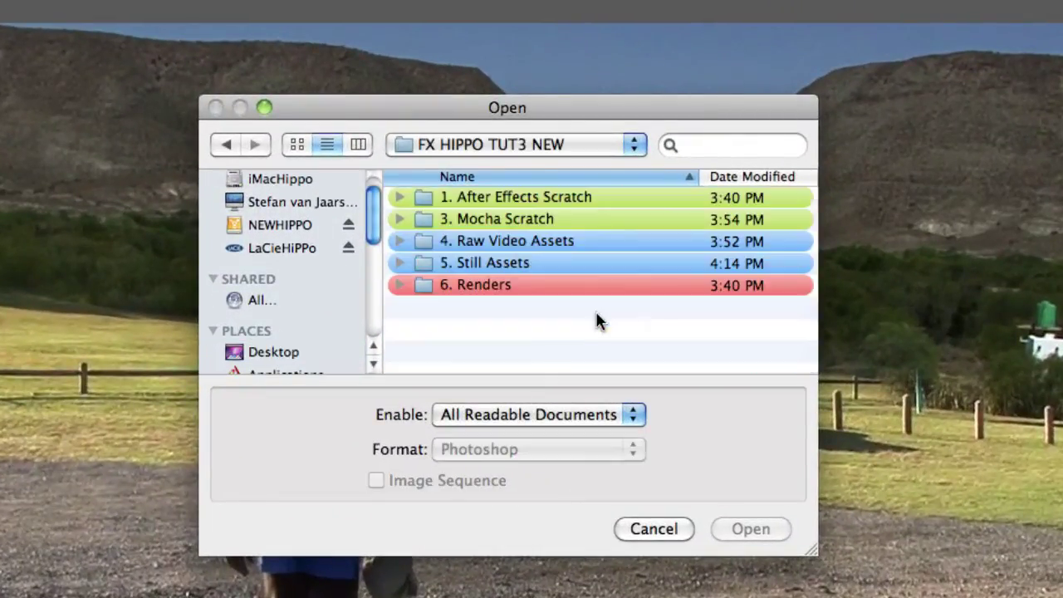
double_click(517, 262)
click(506, 199)
click(758, 528)
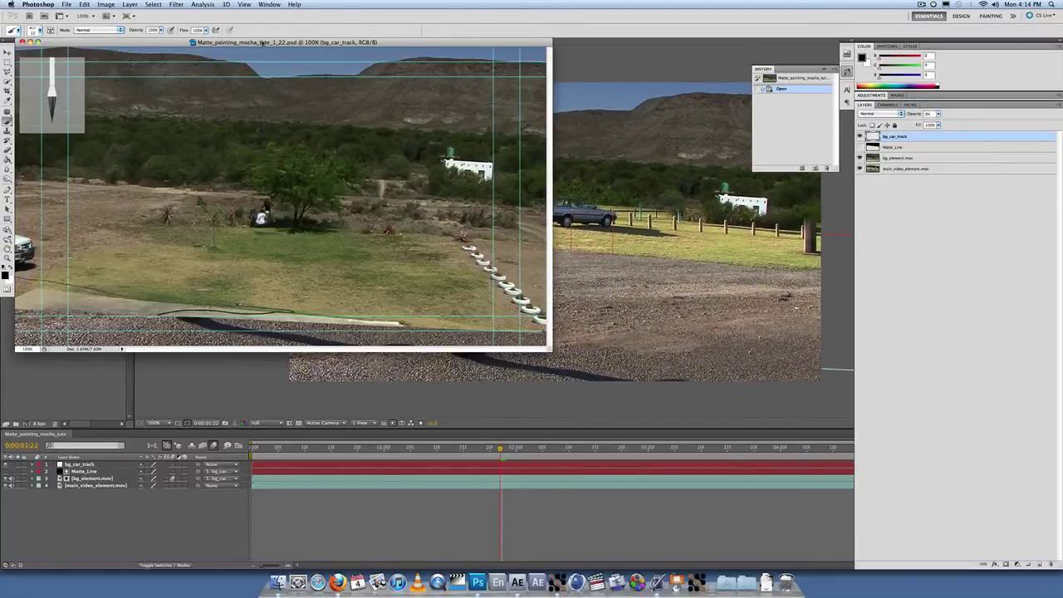
Centre the document window, hide bg_car_track, check Matte_Line, and keep preview resolution at Full
drag(262, 41, 433, 155)
click(859, 136)
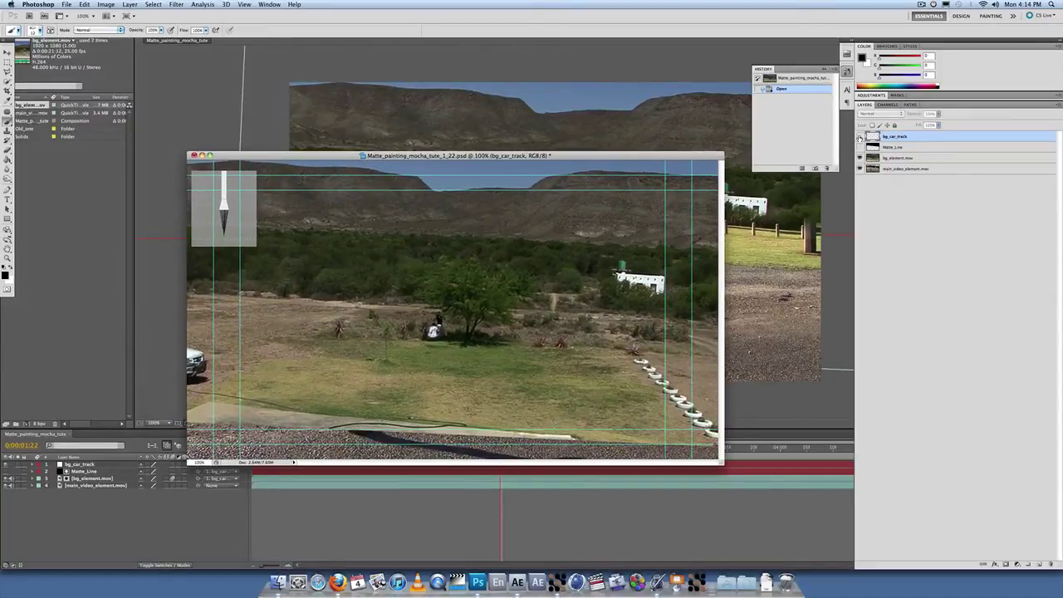
click(859, 147)
click(860, 147)
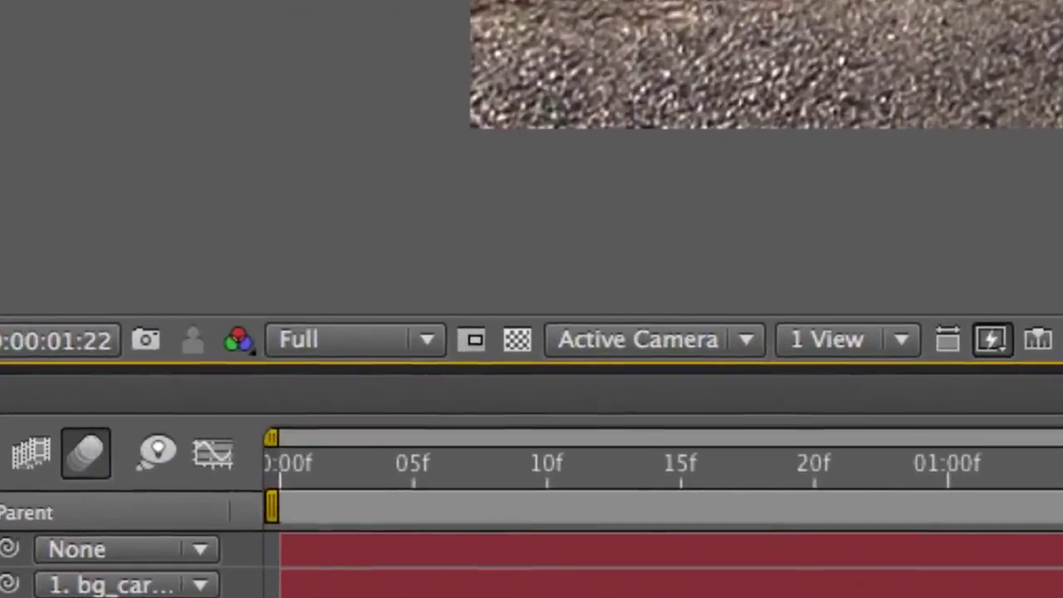
click(367, 342)
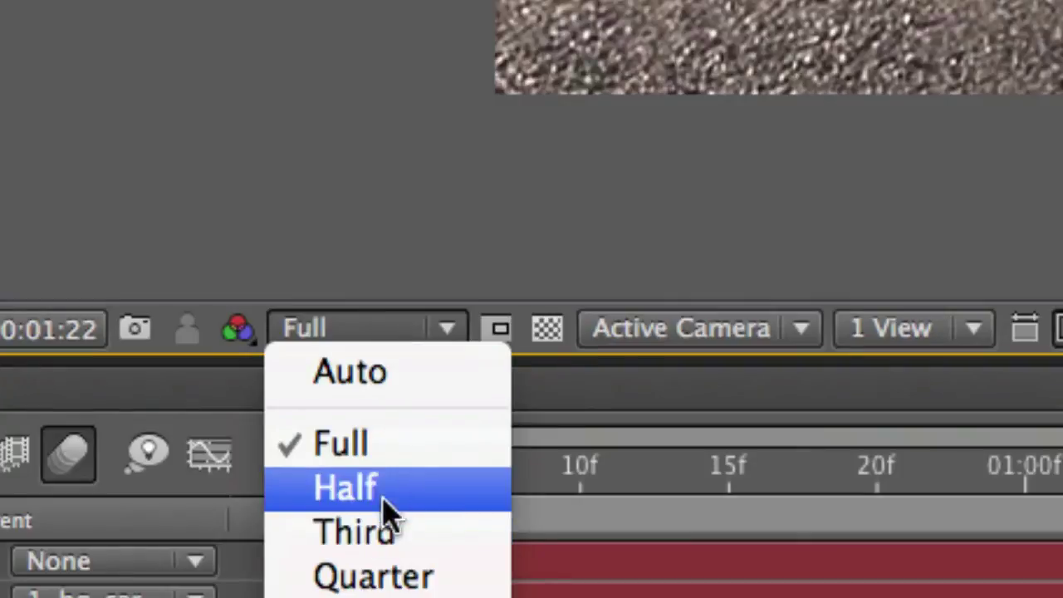
click(383, 449)
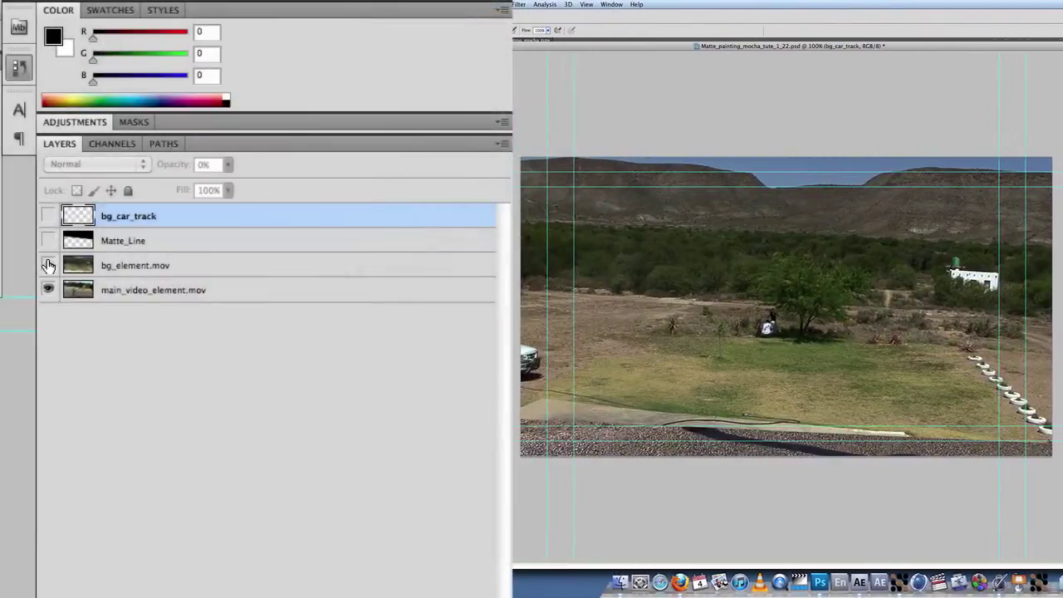
Check the video layers' visibility, leaving bg_element.mov hidden and main_video_element.mov shown
click(1014, 157)
click(1014, 157)
click(48, 266)
click(49, 290)
click(49, 290)
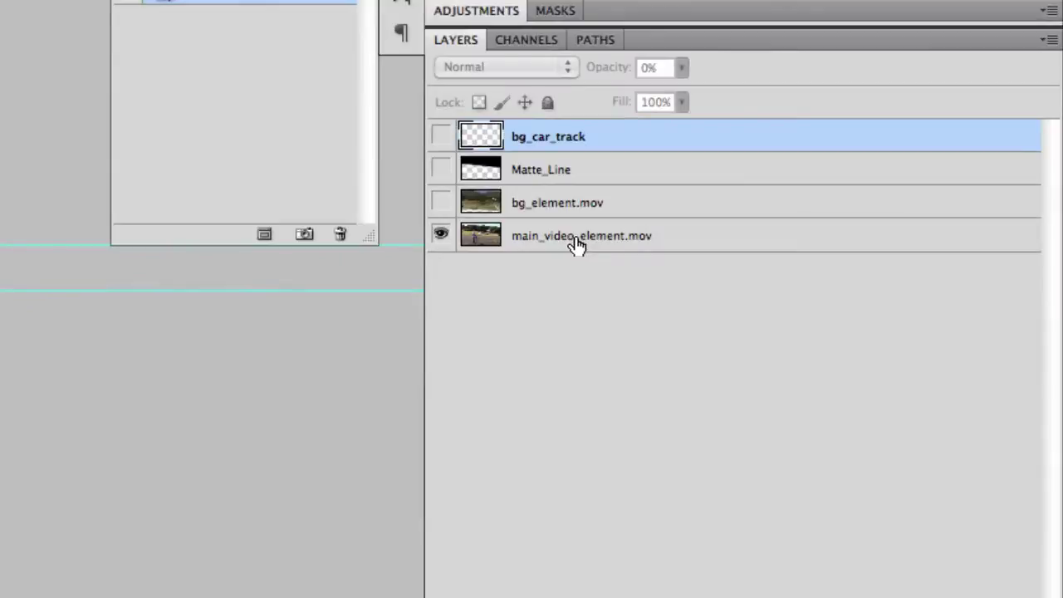
Duplicate main_video_element.mov as a layer named sign_element and hide the original video layer
click(902, 171)
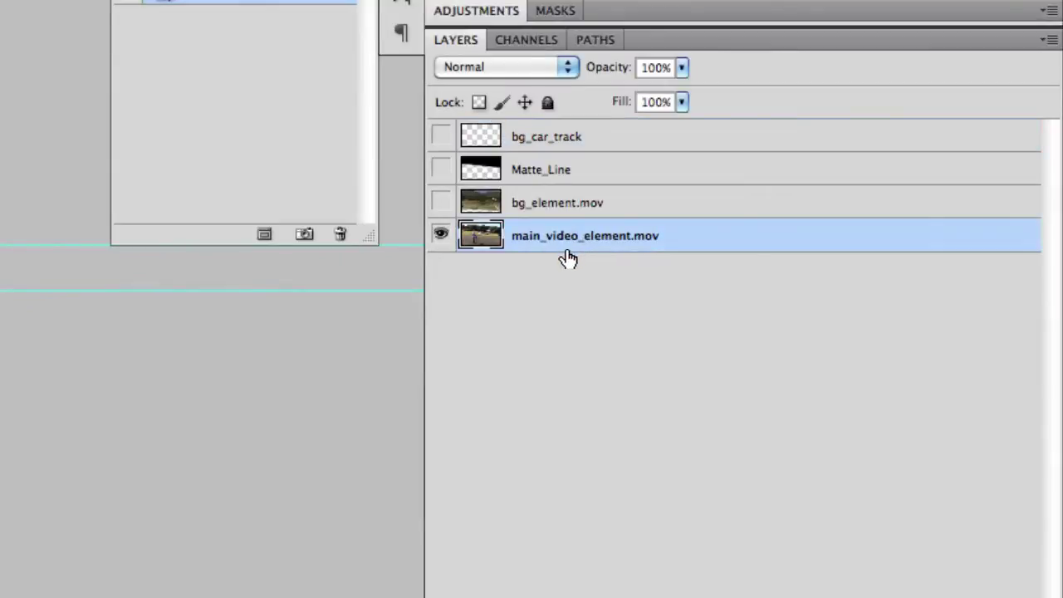
key(super)
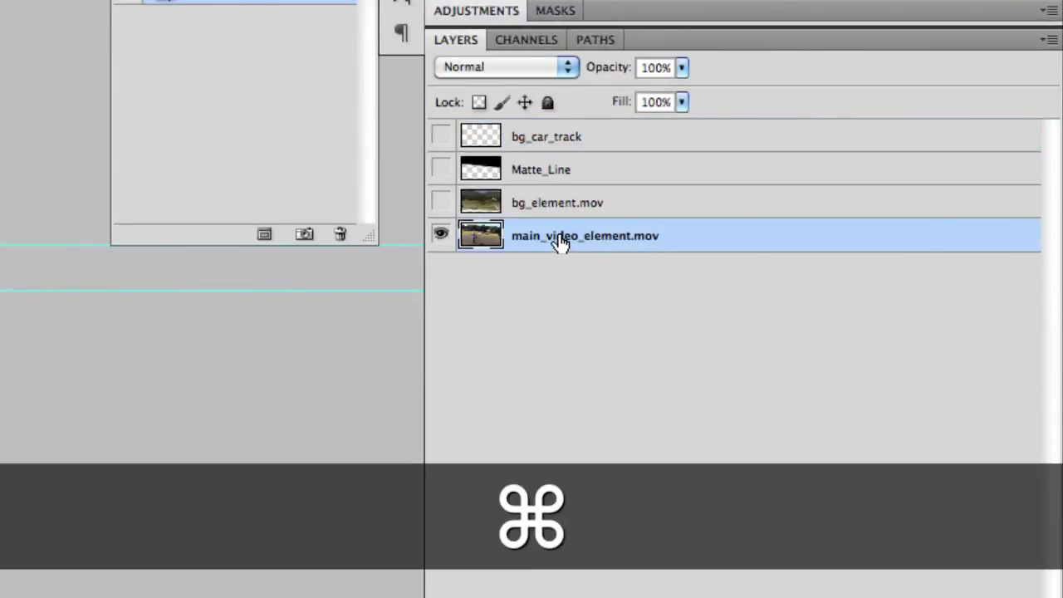
key(super+j)
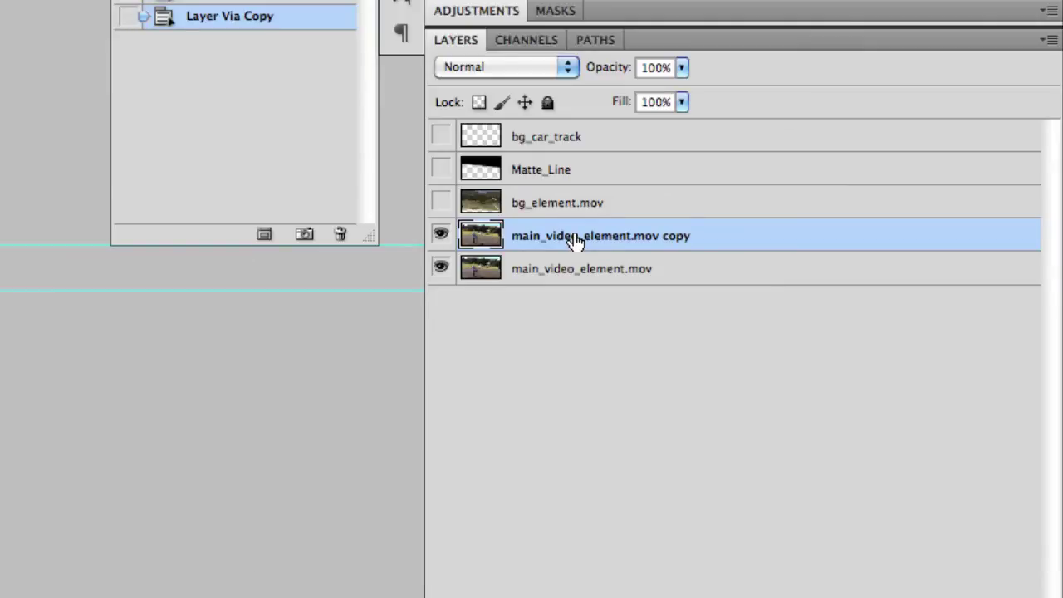
double_click(575, 237)
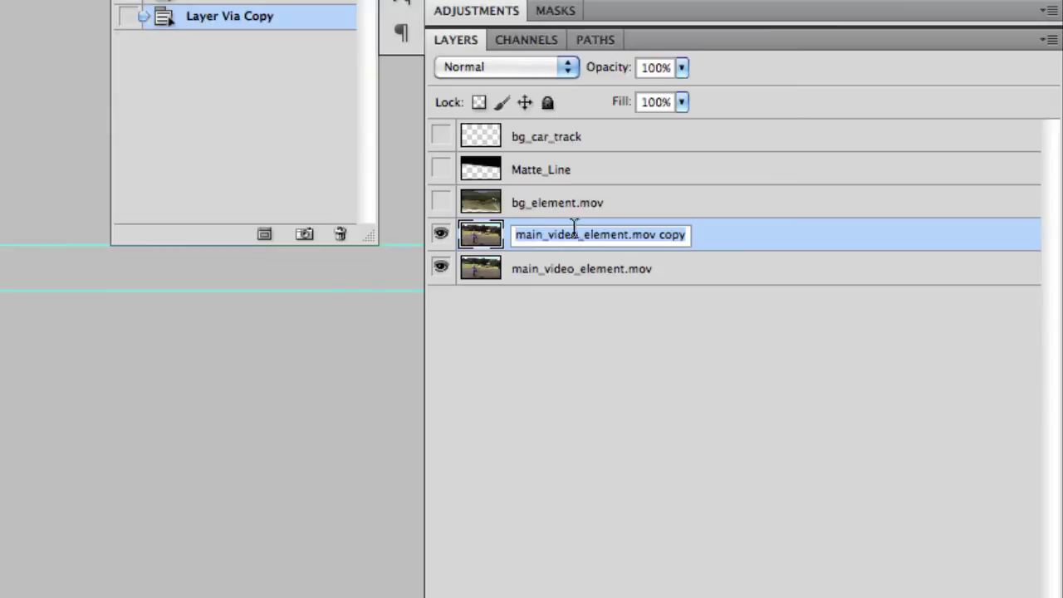
text(sign_el)
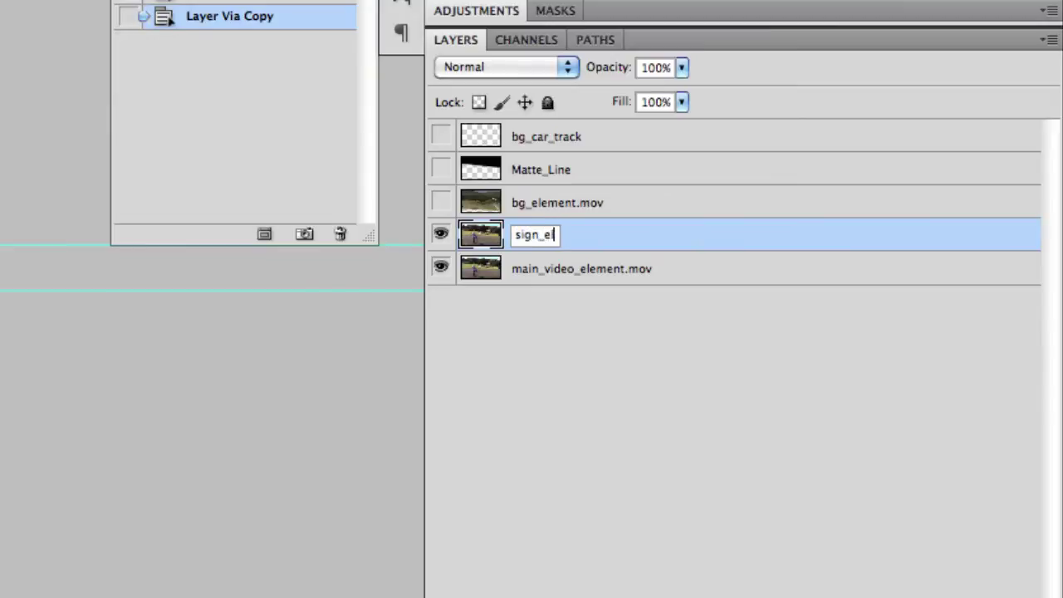
text(ement)
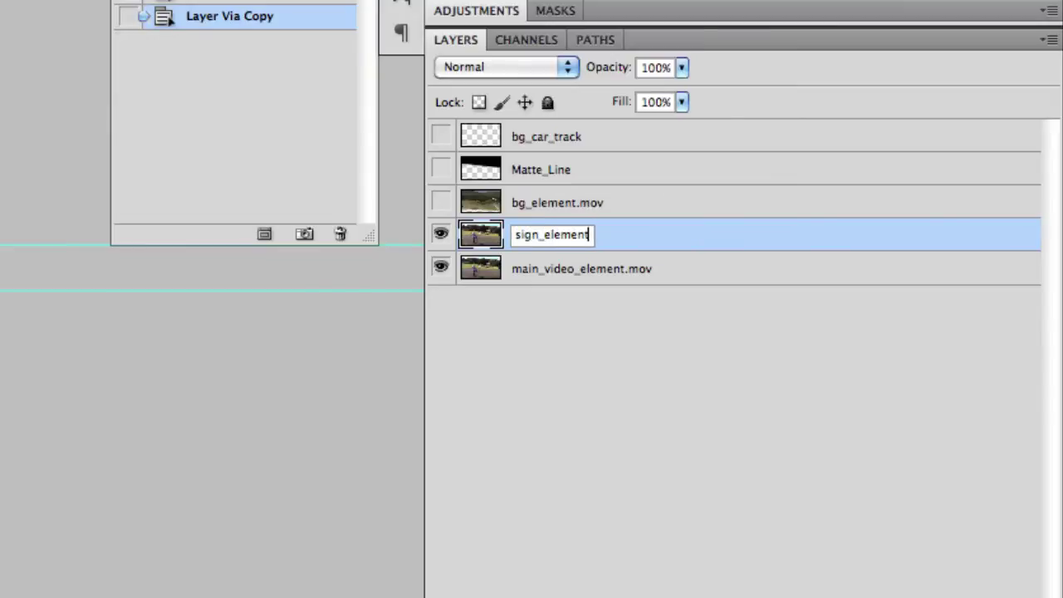
click(560, 382)
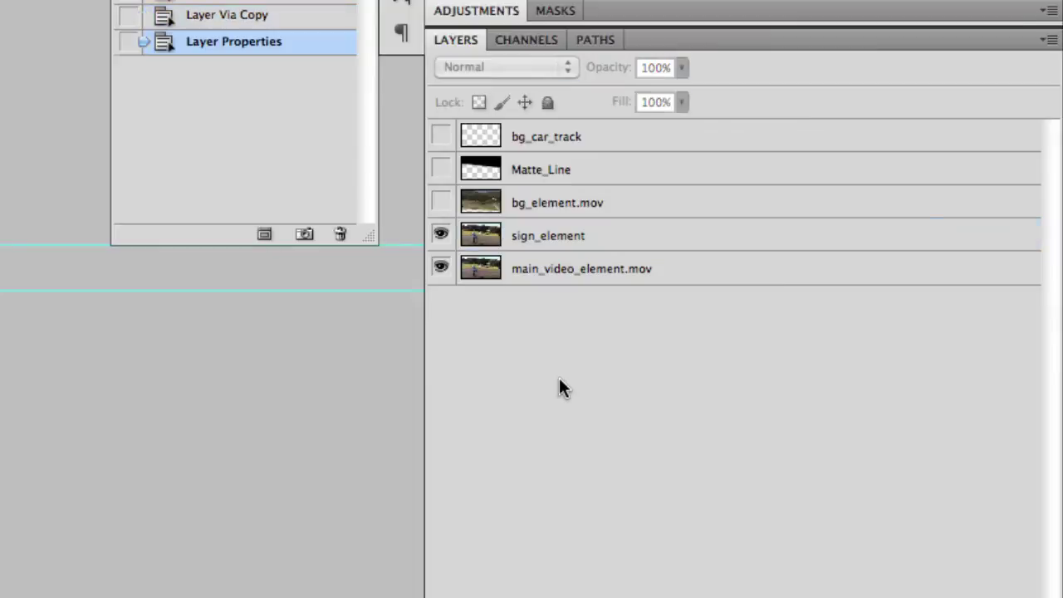
click(440, 270)
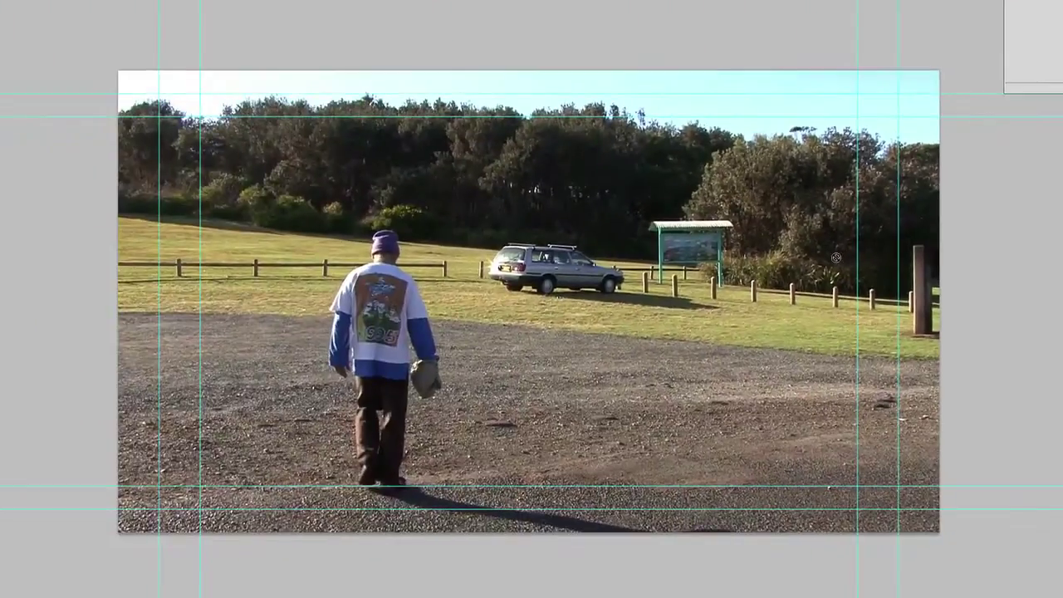
Draw a rectangular selection around the notice board and invert it
drag(787, 270, 794, 261)
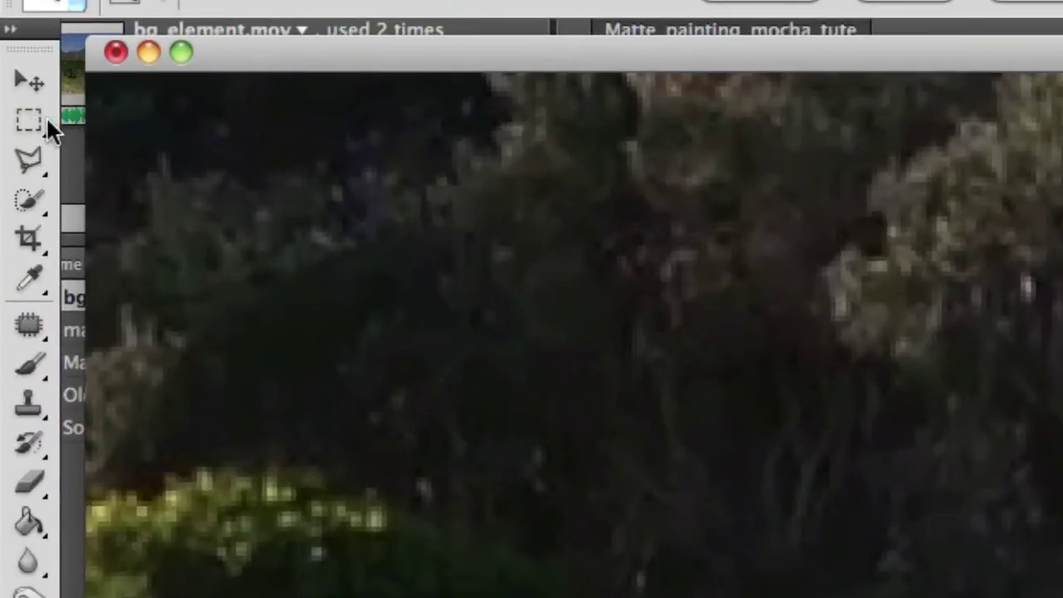
click(28, 119)
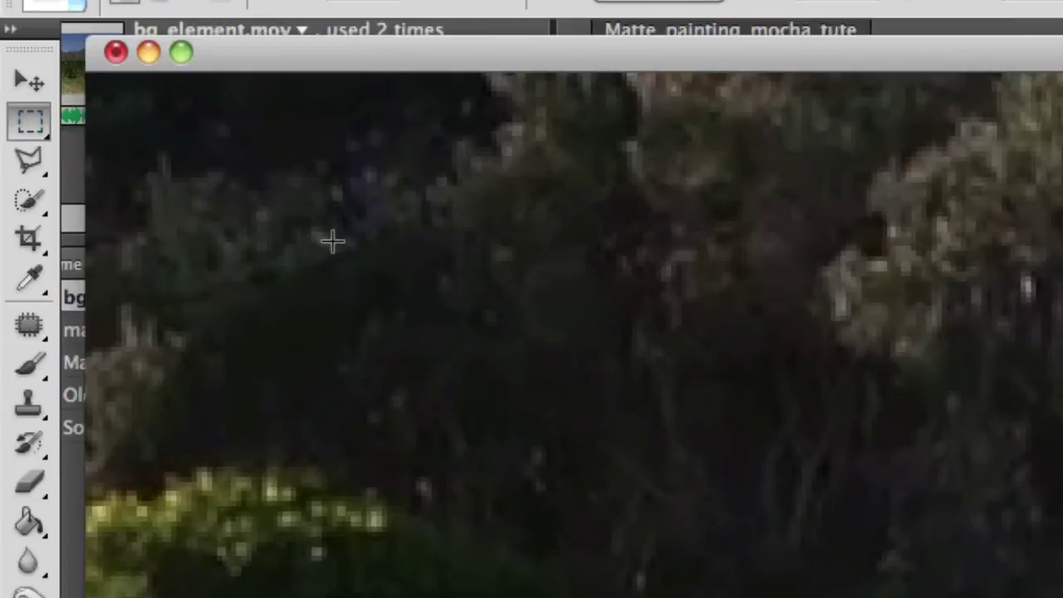
drag(25, 133, 98, 116)
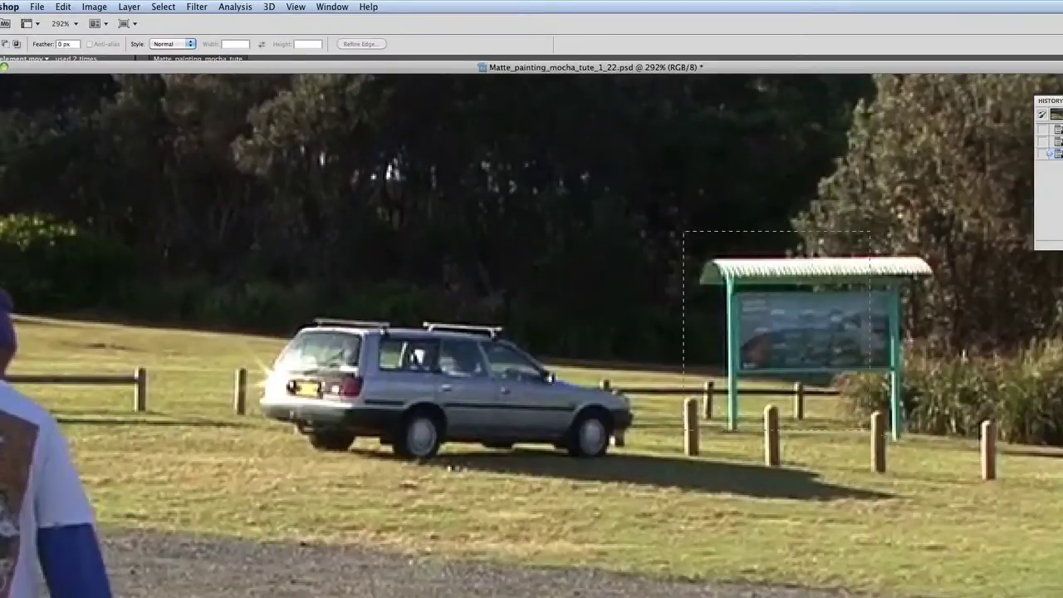
drag(868, 378, 944, 467)
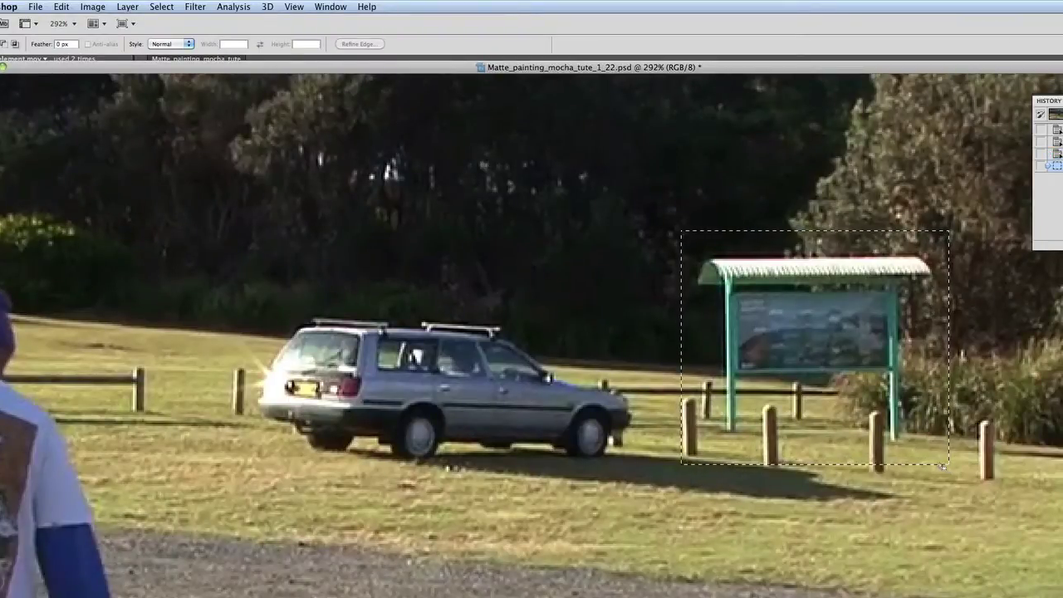
click(161, 7)
click(175, 52)
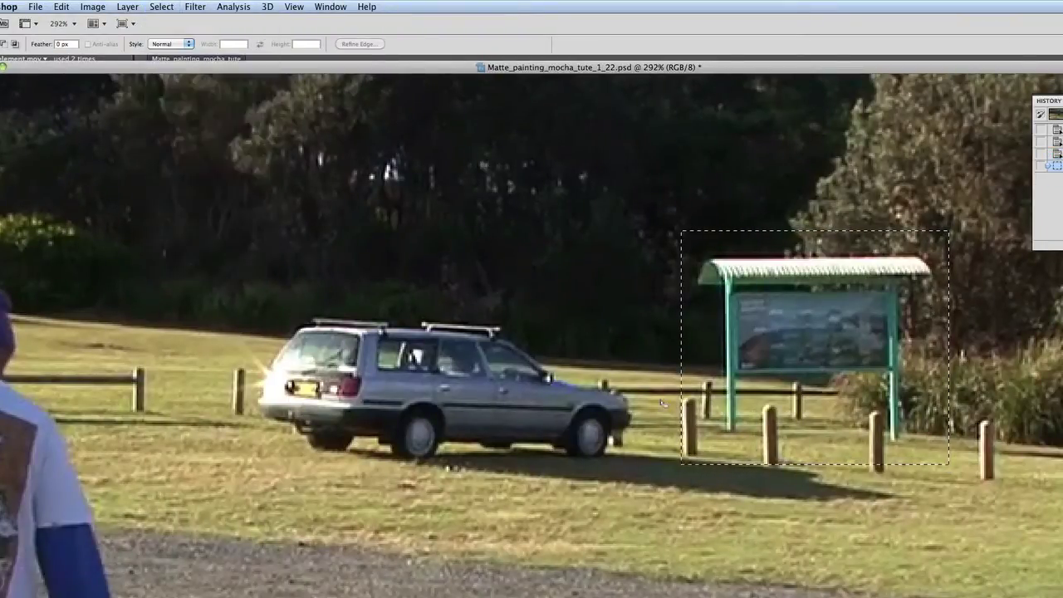
Delete everything outside the board on the sign_element layer and deselect
scroll(662, 403, down, 5)
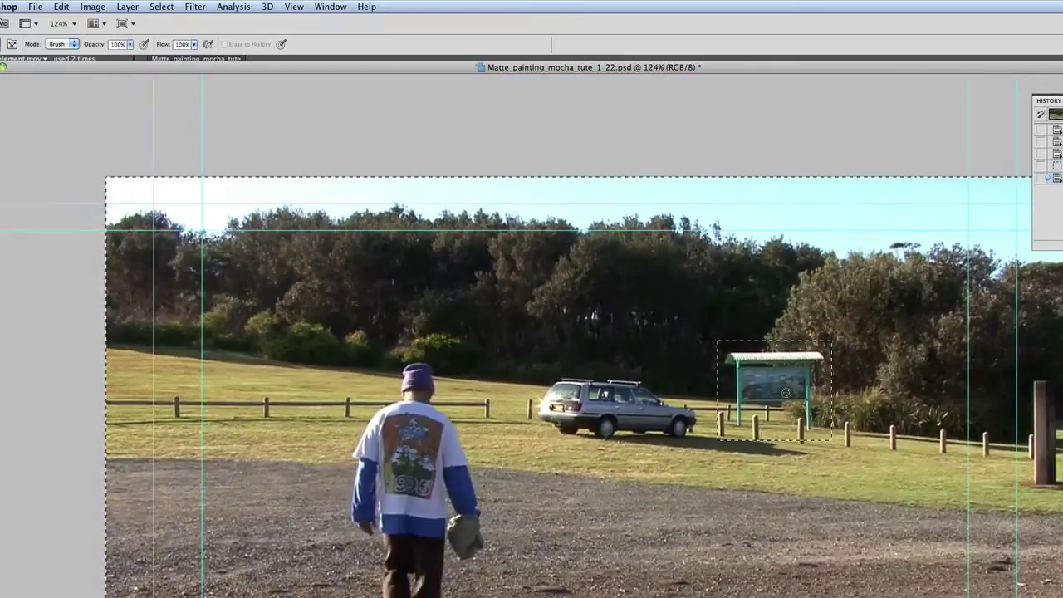
key(e)
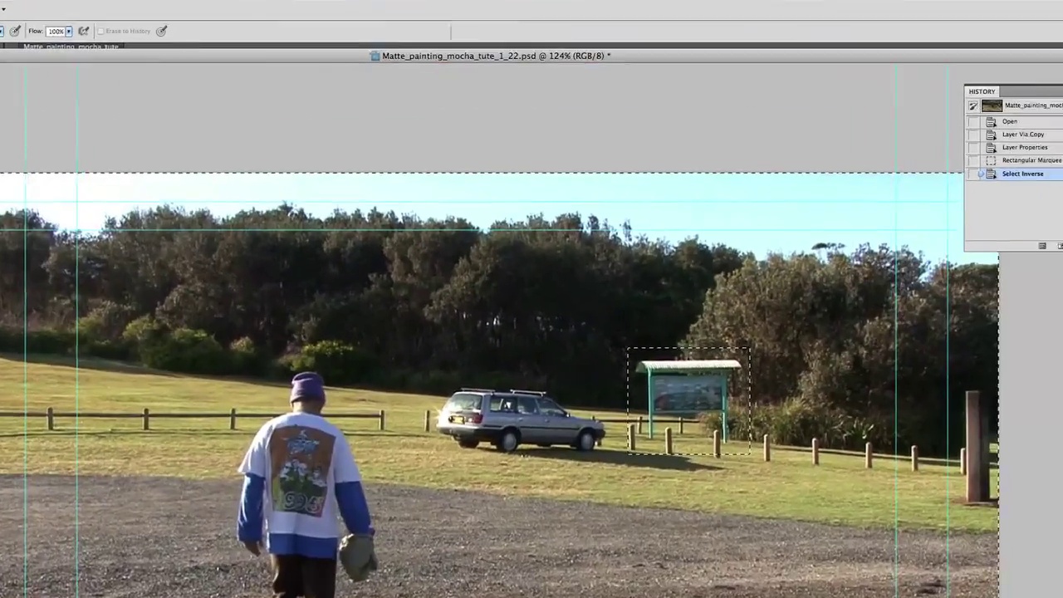
click(669, 255)
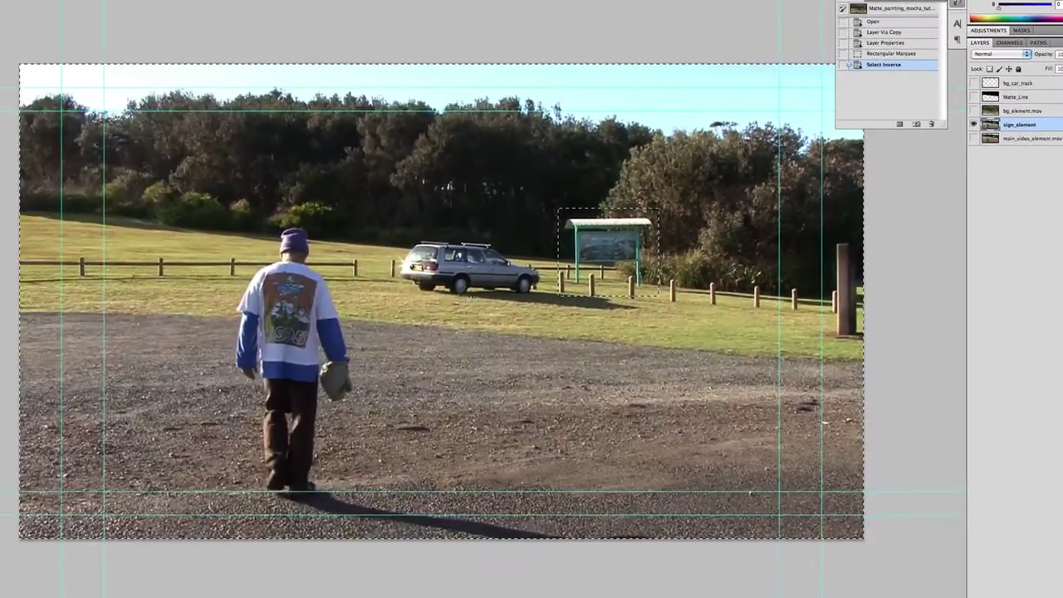
key(Delete)
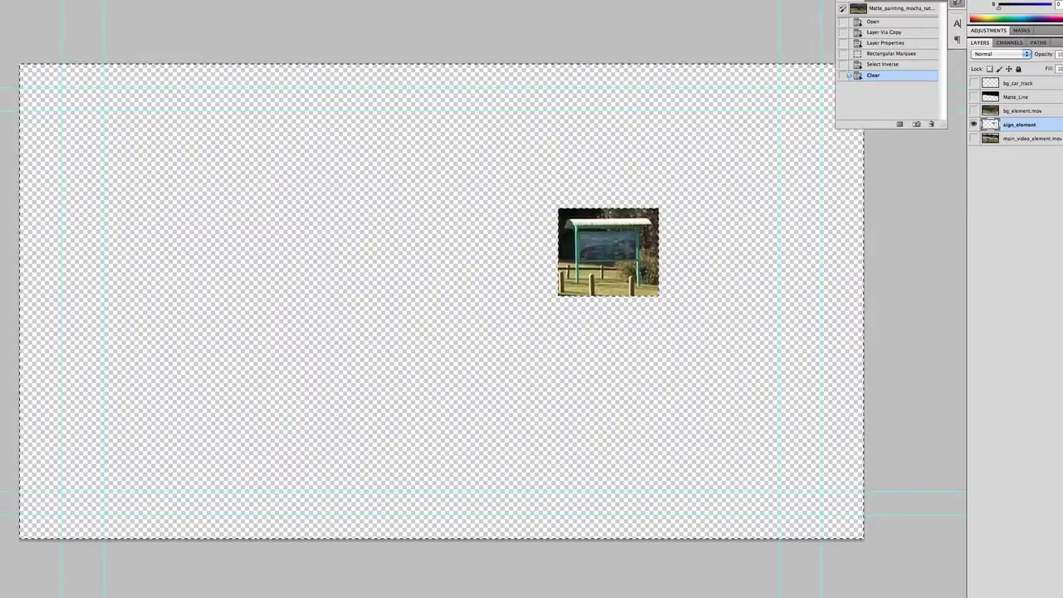
key(super+d)
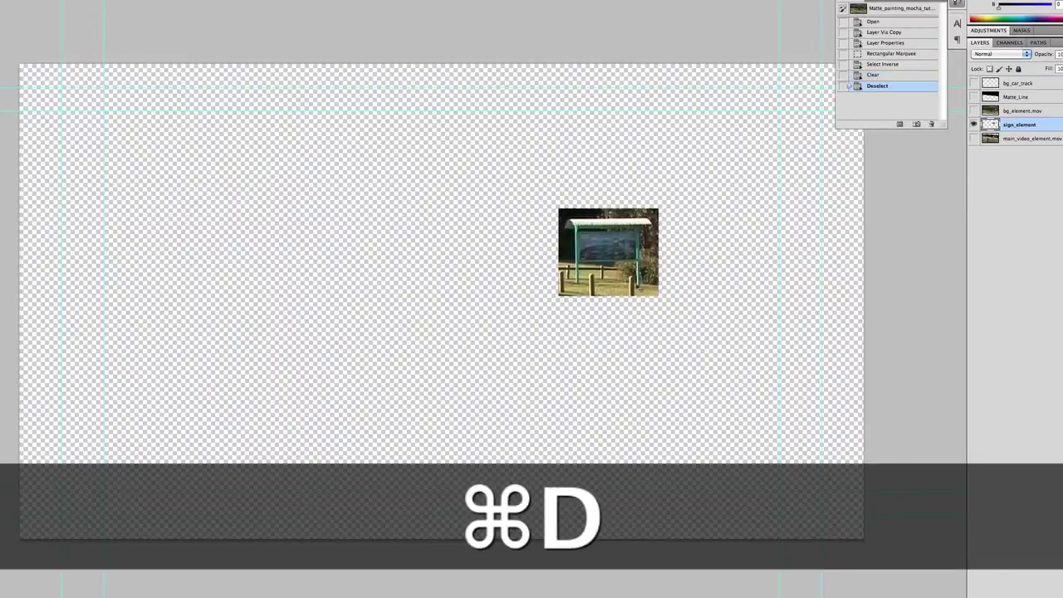
scroll(705, 262, up, 5)
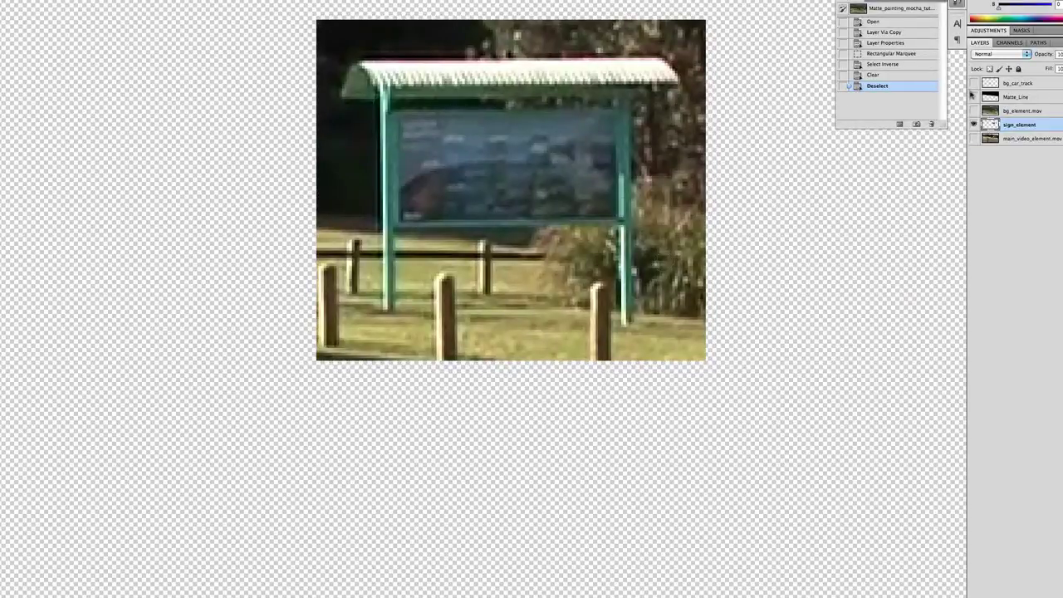
click(973, 97)
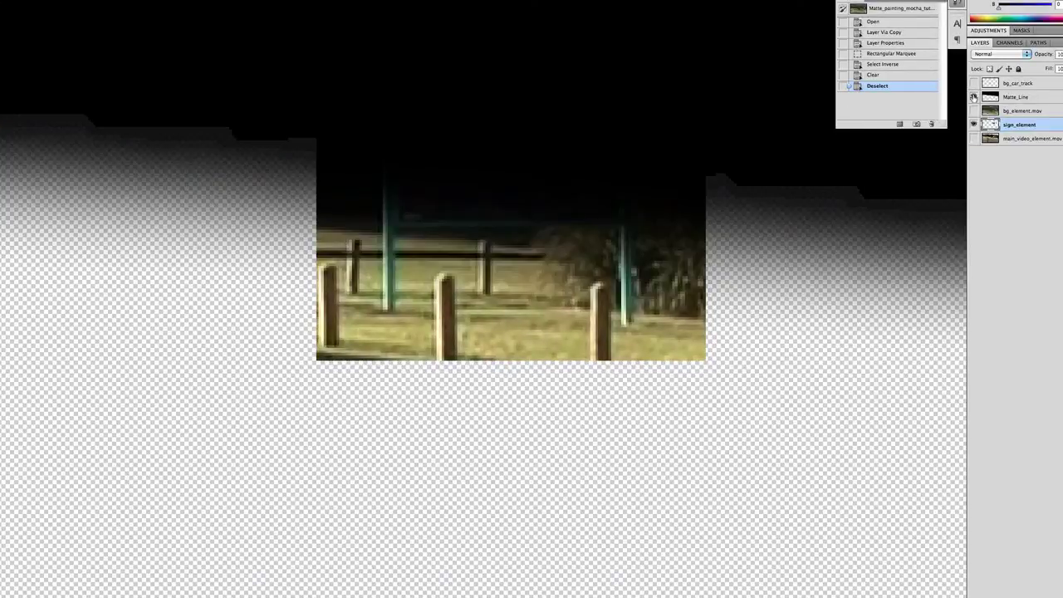
click(973, 97)
click(973, 98)
key(super+minus)
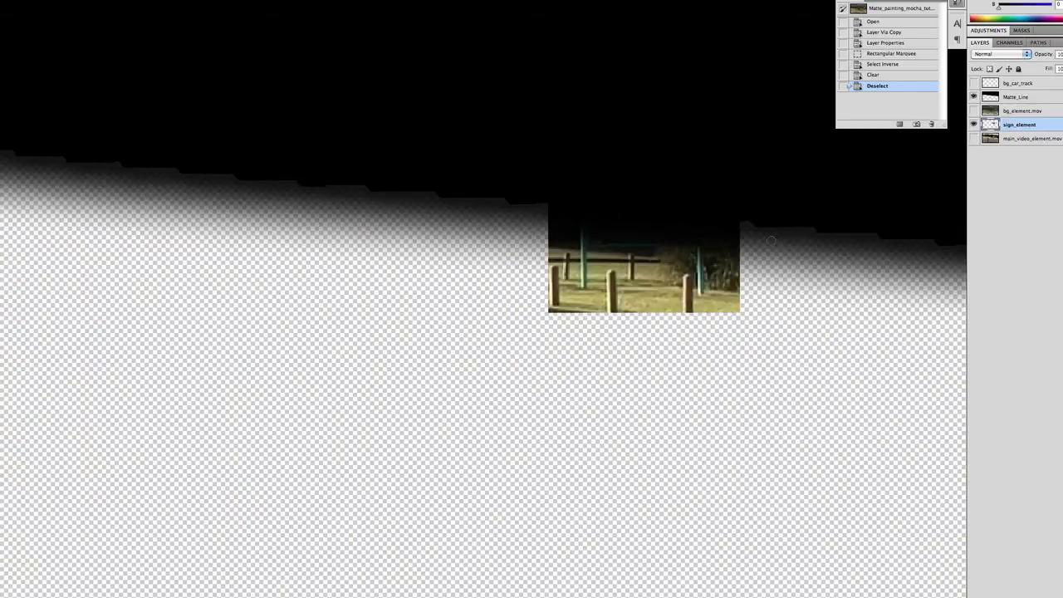
click(973, 97)
click(973, 97)
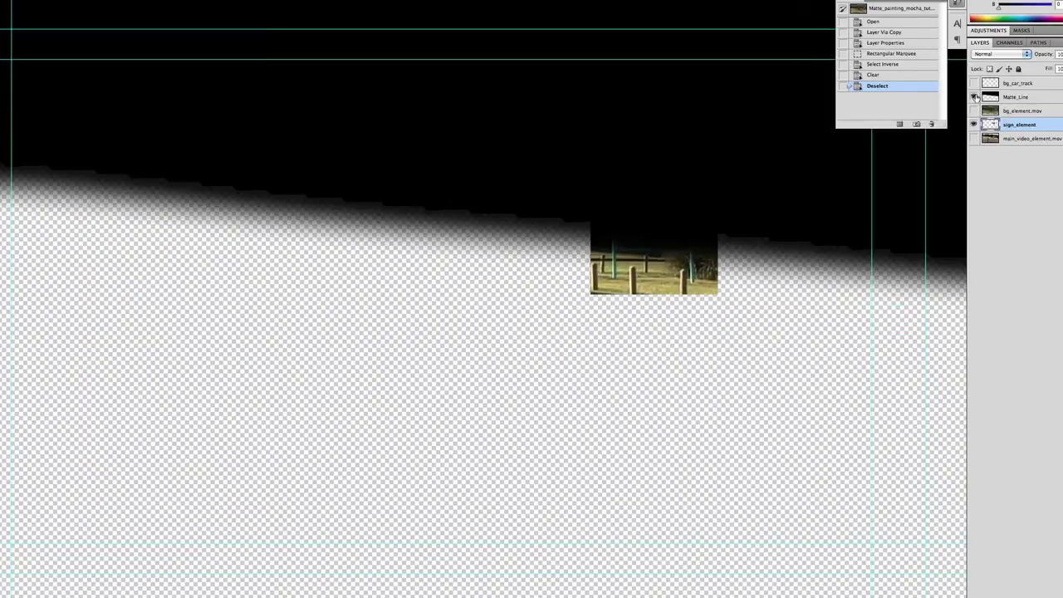
click(776, 268)
alt+click(820, 247)
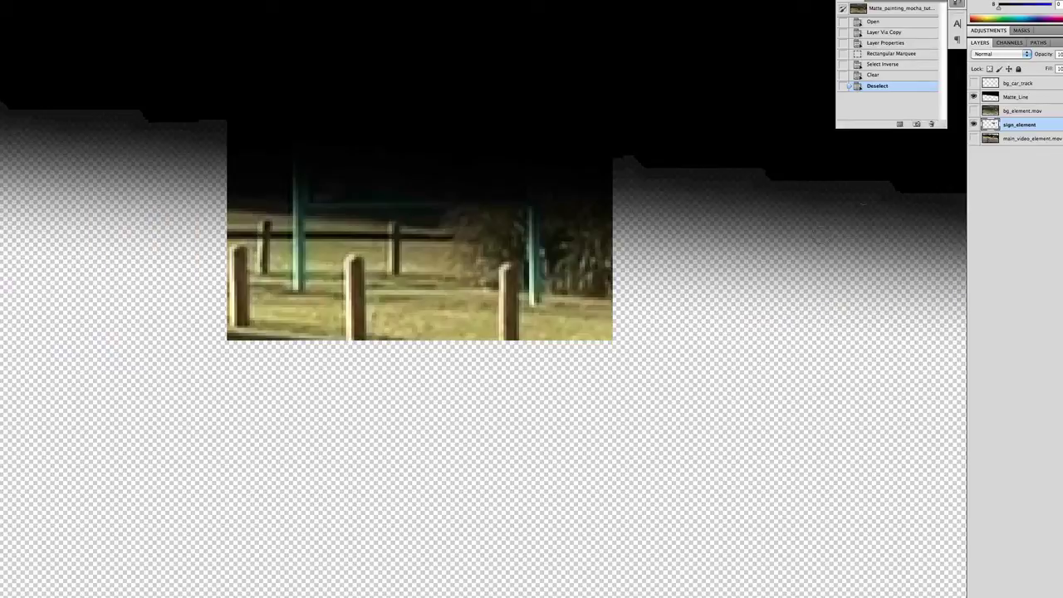
click(974, 97)
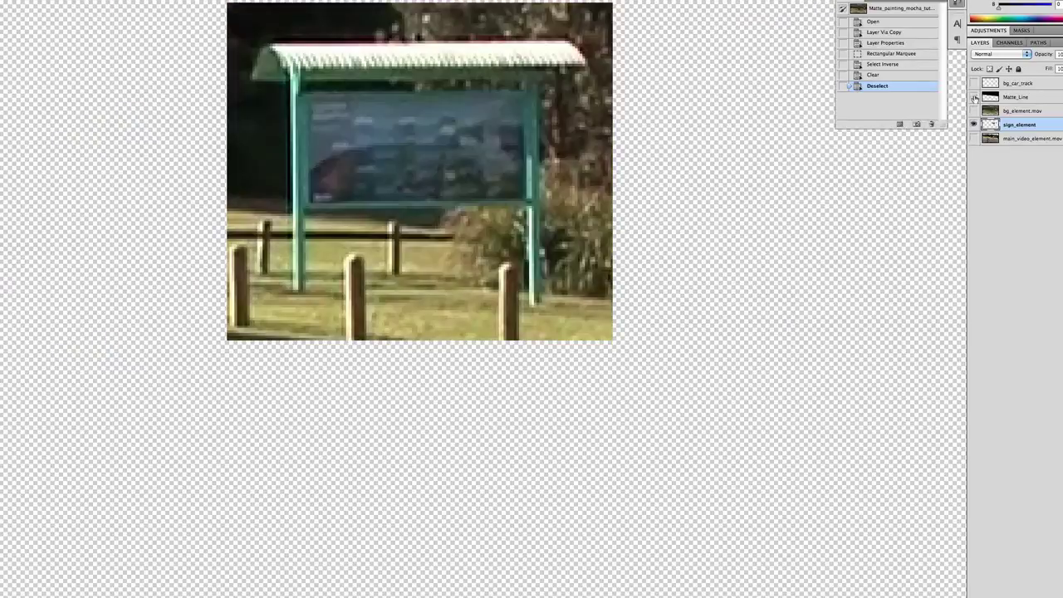
drag(424, 105, 447, 178)
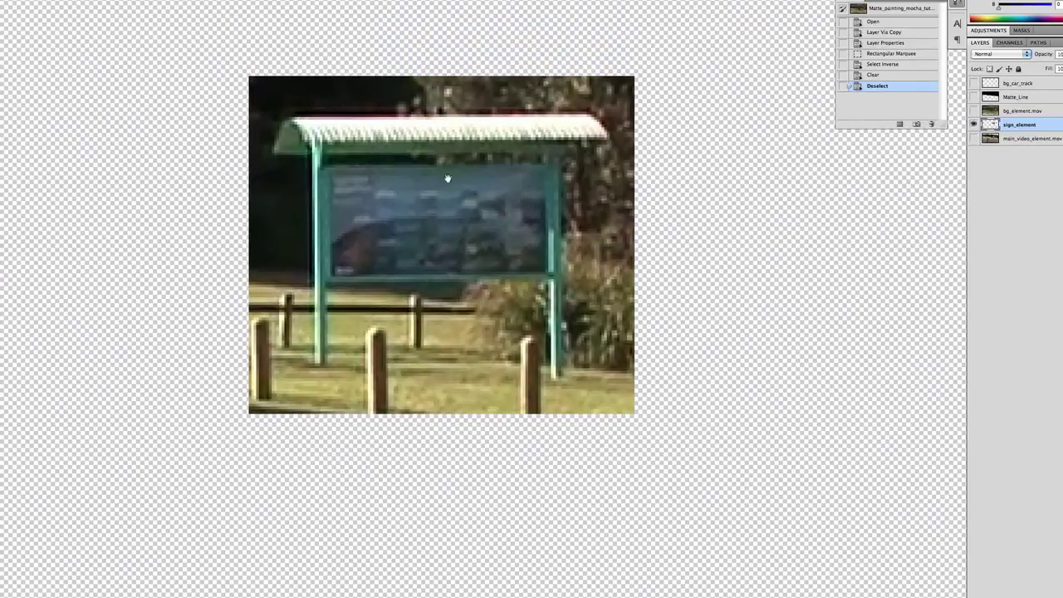
Erase the dark trees, edges and lower grass around the sign shelter
mouse_move(275, 88)
mouse_down()
mouse_move(264, 76)
mouse_move(351, 72)
mouse_move(370, 83)
mouse_up()
mouse_move(231, 139)
mouse_down()
mouse_move(263, 116)
mouse_move(230, 154)
mouse_move(248, 113)
mouse_move(230, 129)
mouse_move(321, 73)
mouse_move(292, 78)
mouse_move(329, 77)
mouse_up()
drag(275, 98, 264, 140)
drag(396, 108, 630, 71)
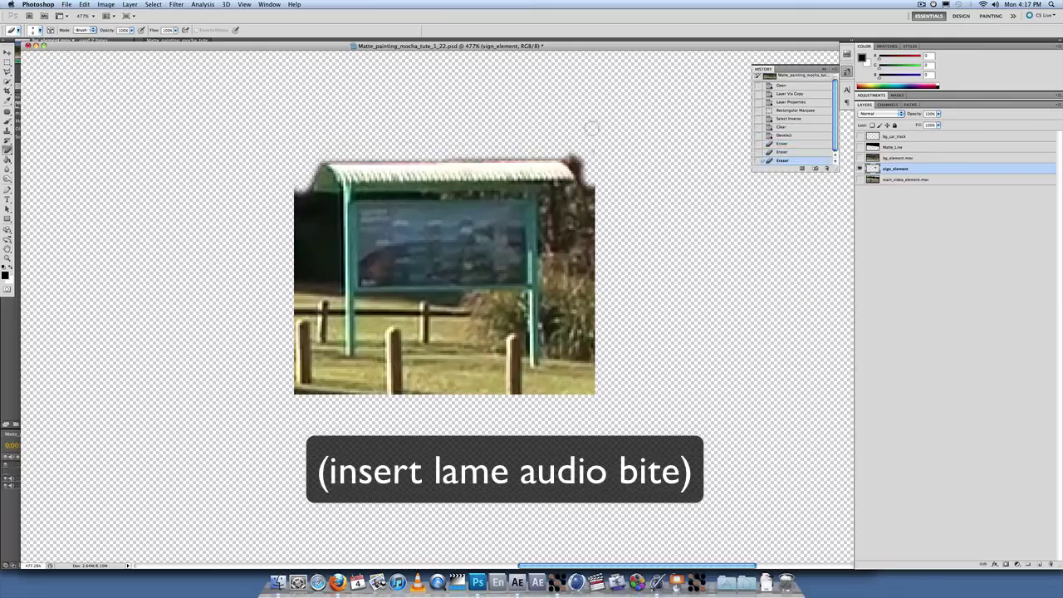
mouse_move(320, 191)
mouse_down()
mouse_move(332, 382)
mouse_move(382, 299)
mouse_move(498, 299)
mouse_up()
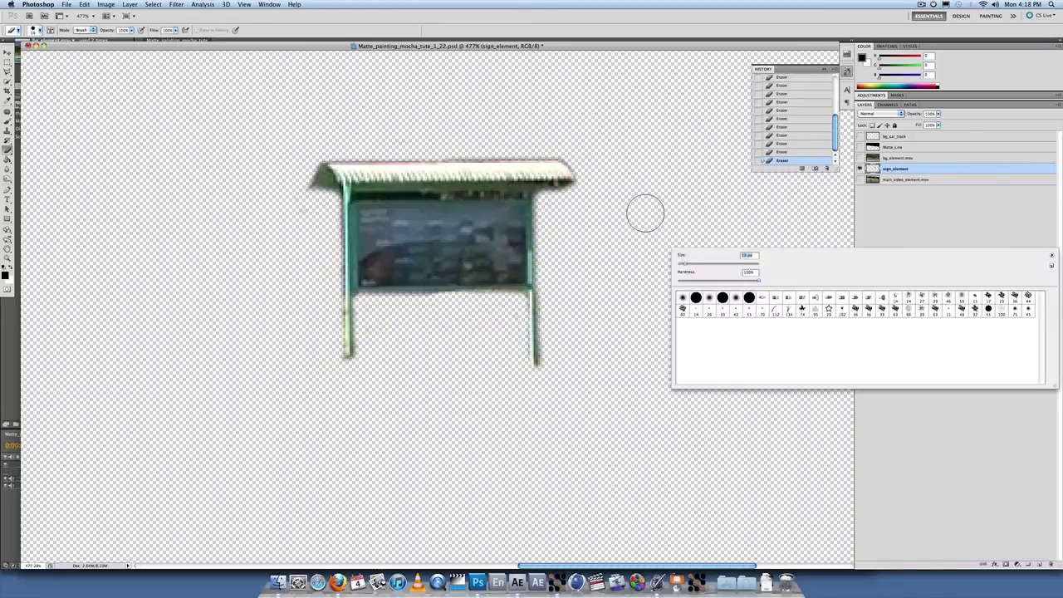
key(Return)
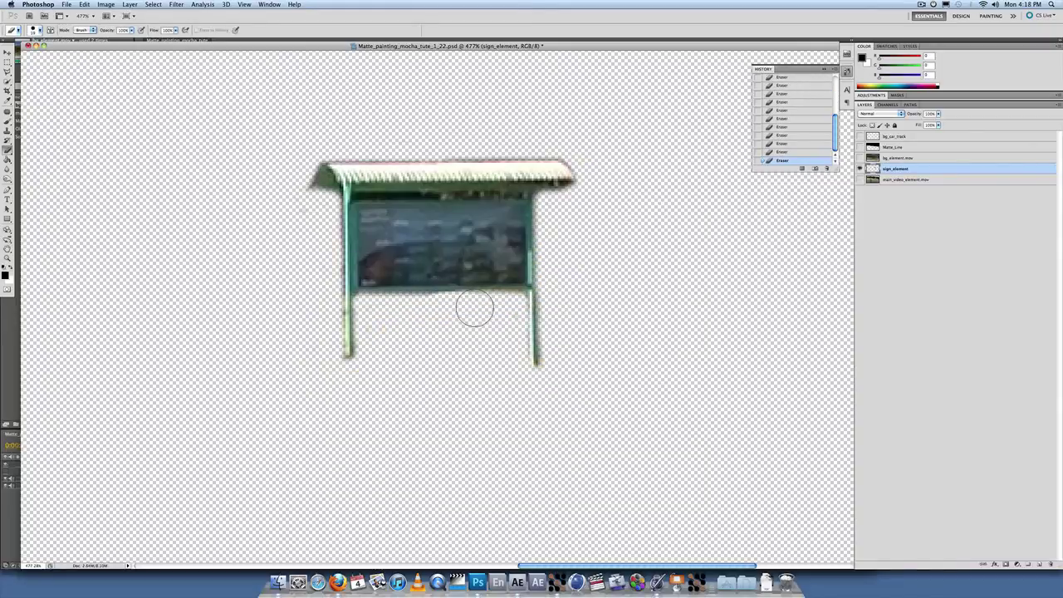
key(ctrl+minus)
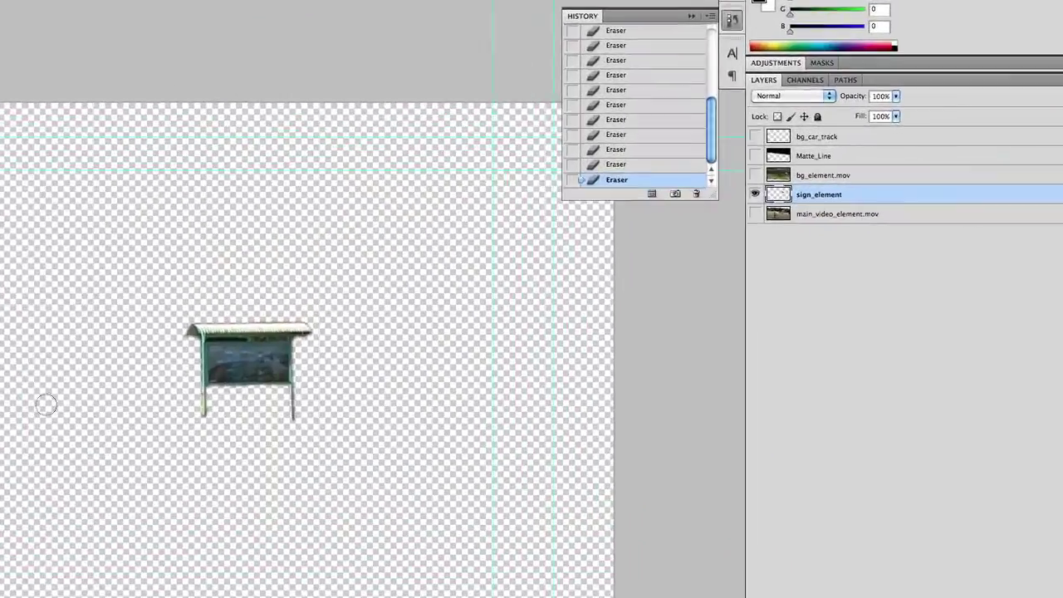
key(ctrl+plus)
Show main_video_element.mov and Matte_Line, and move sign_element above Matte_Line
click(691, 234)
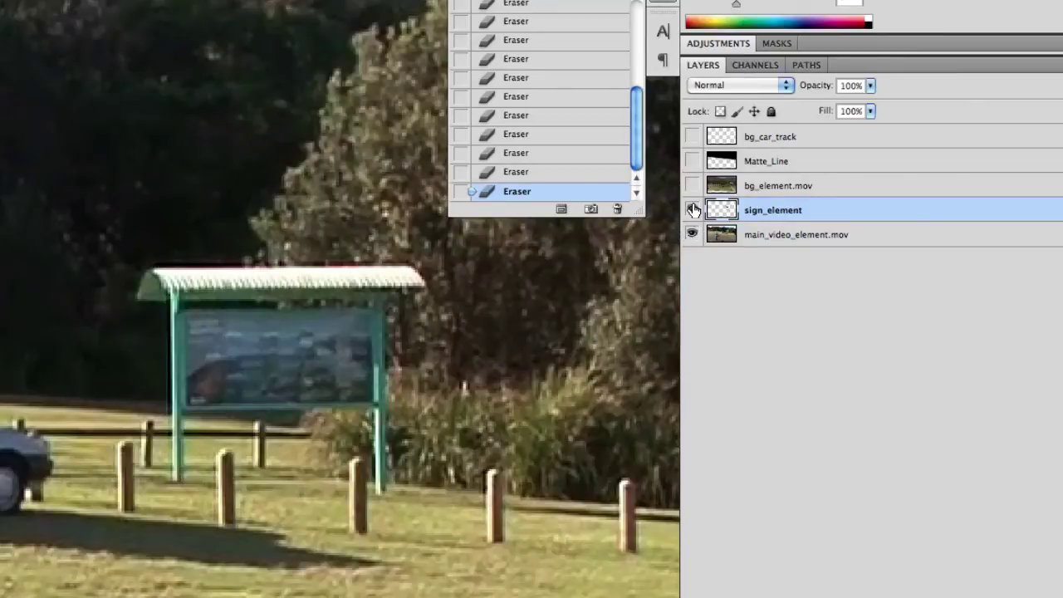
click(692, 161)
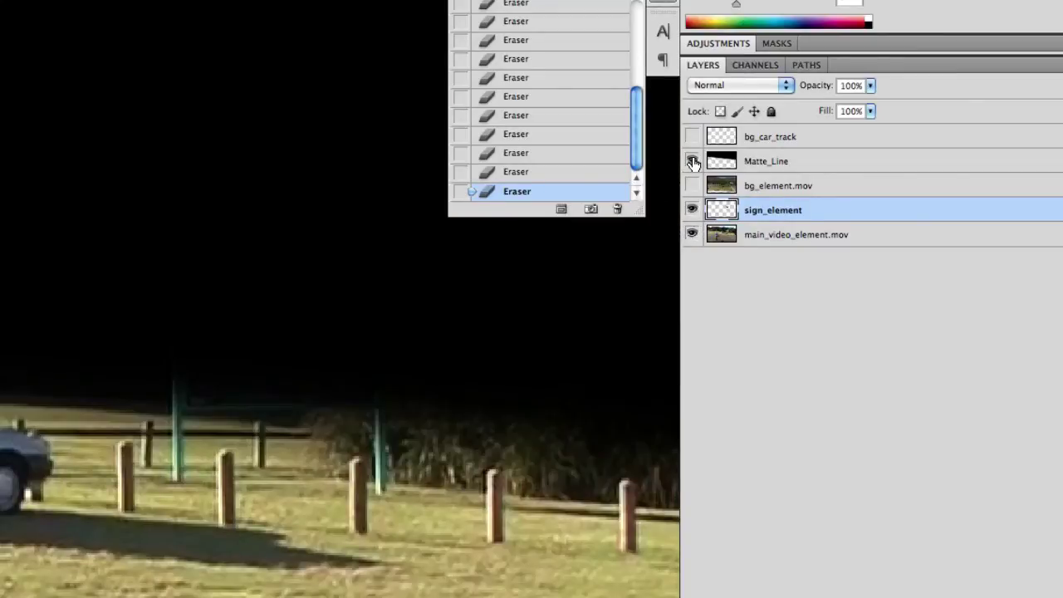
drag(751, 212, 761, 163)
click(691, 161)
Delete the dark strip under the roof and the patch right of it, then select above the roof
click(692, 161)
scroll(551, 255, up, 5)
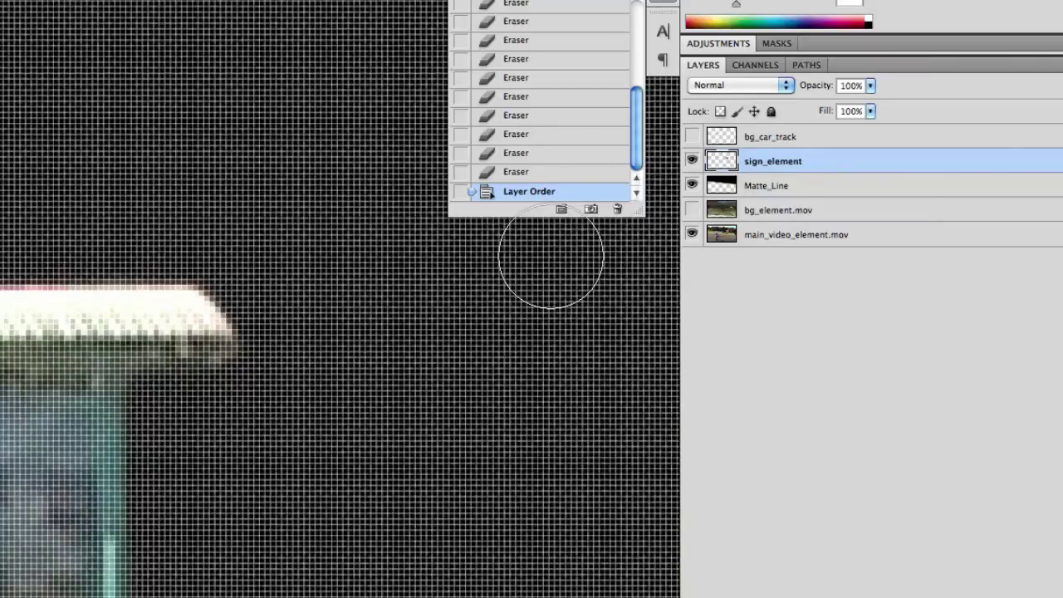
scroll(463, 328, down, 2)
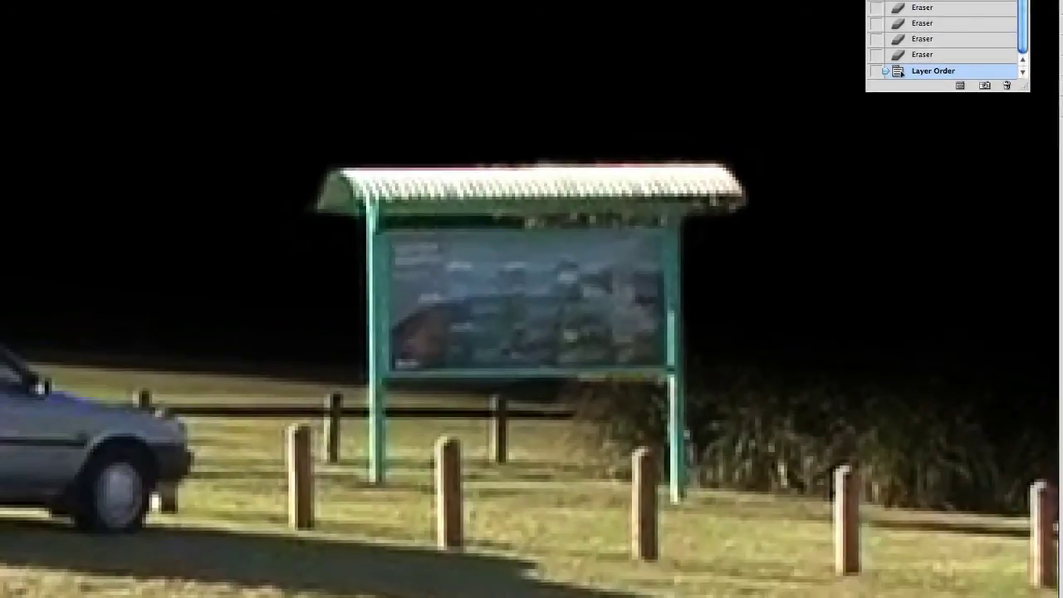
drag(568, 226, 664, 230)
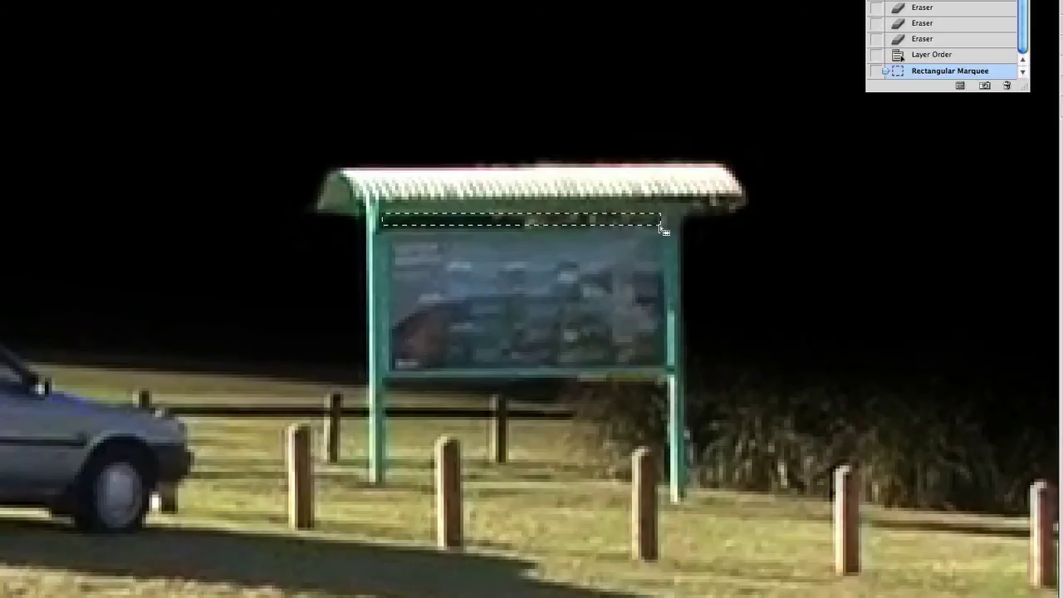
key(Delete)
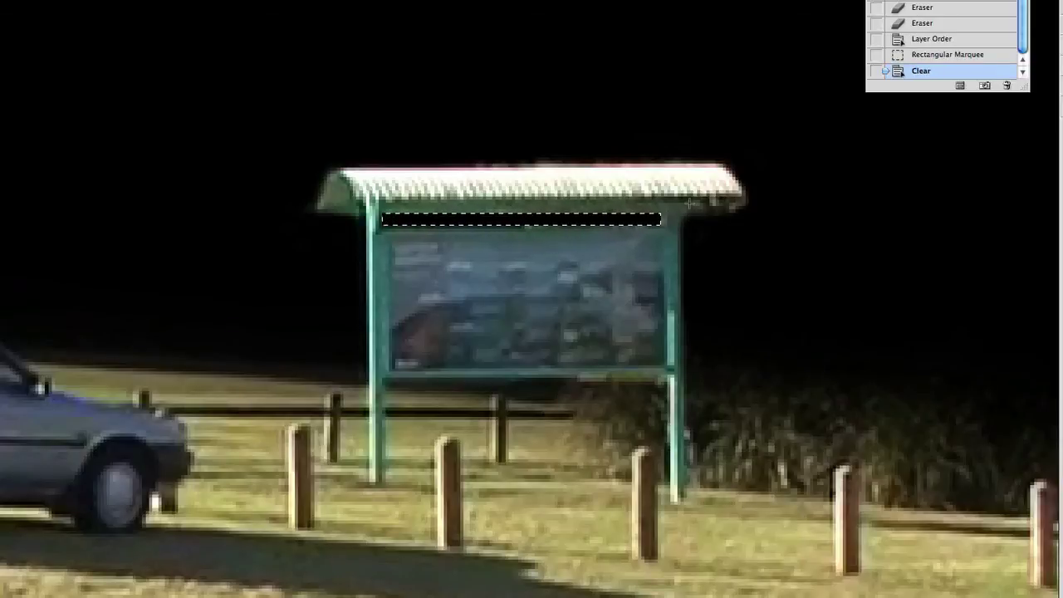
drag(743, 217, 758, 225)
key(Delete)
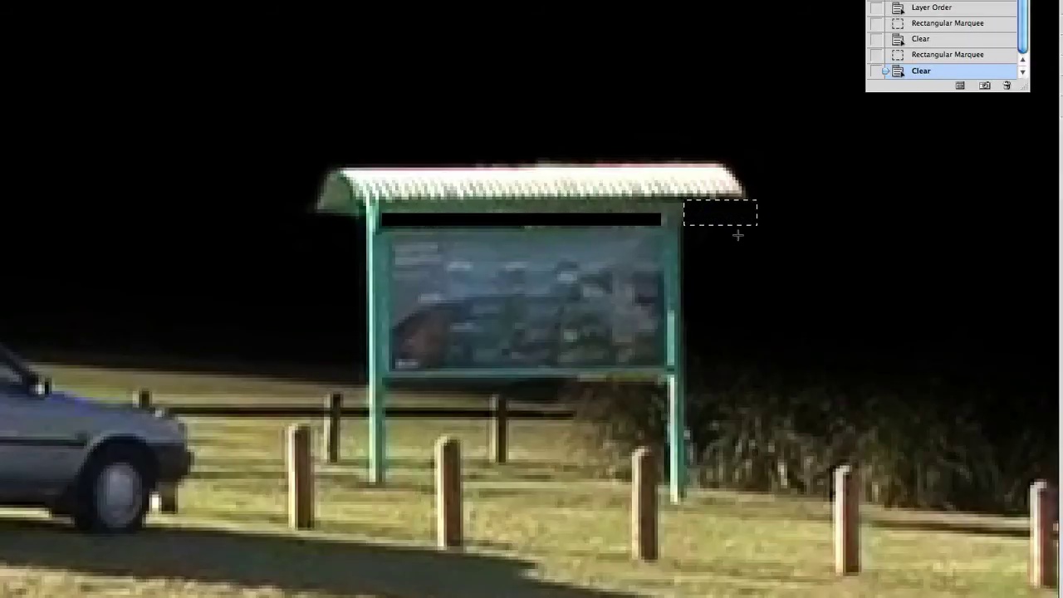
key(ctrl+d)
drag(338, 132, 742, 168)
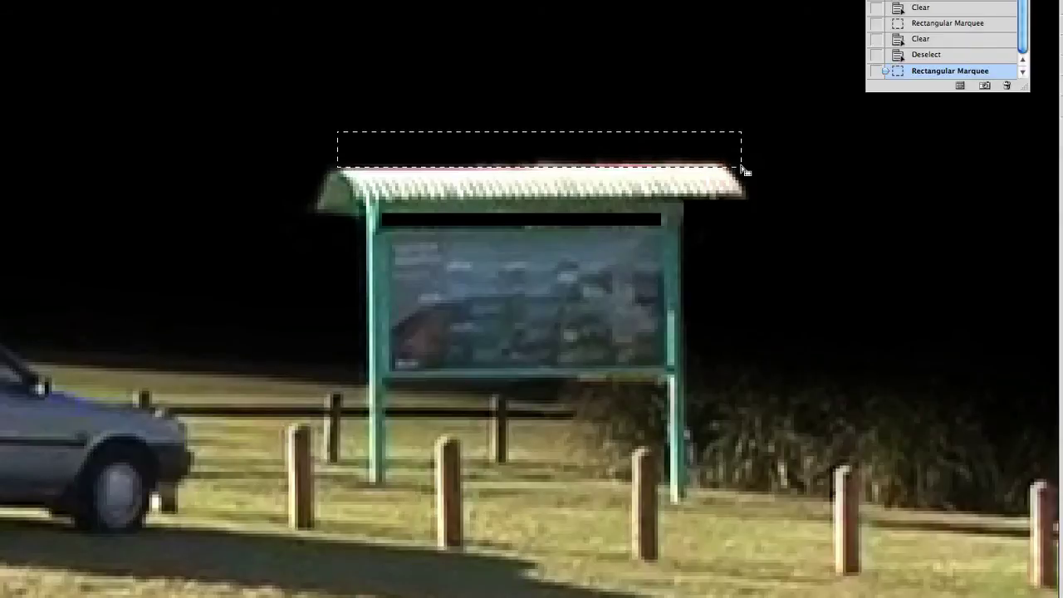